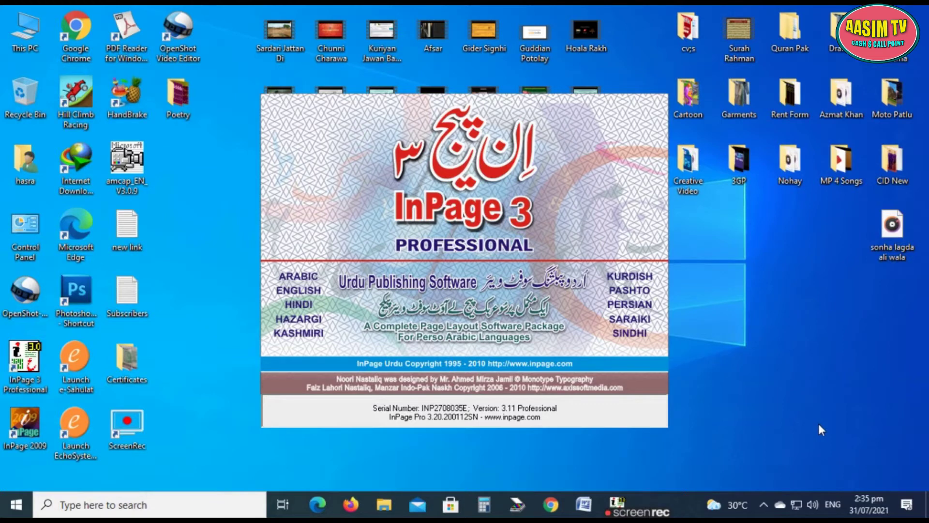
right_click(818, 423)
left_click(831, 278)
right_click(806, 390)
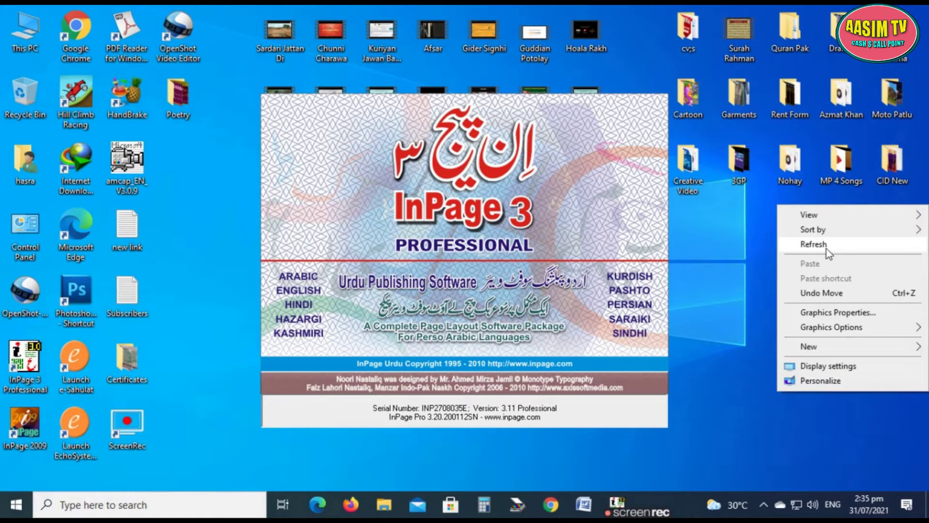
left_click(826, 249)
right_click(808, 434)
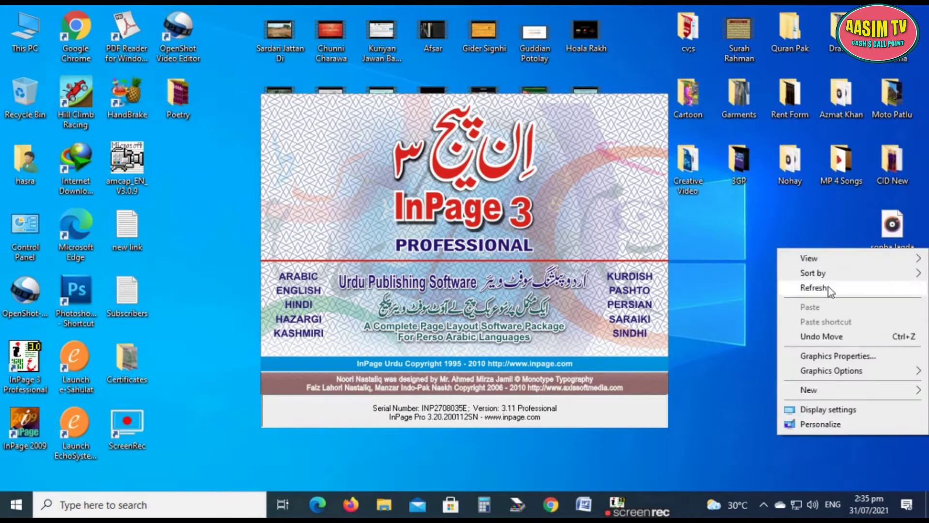
left_click(818, 287)
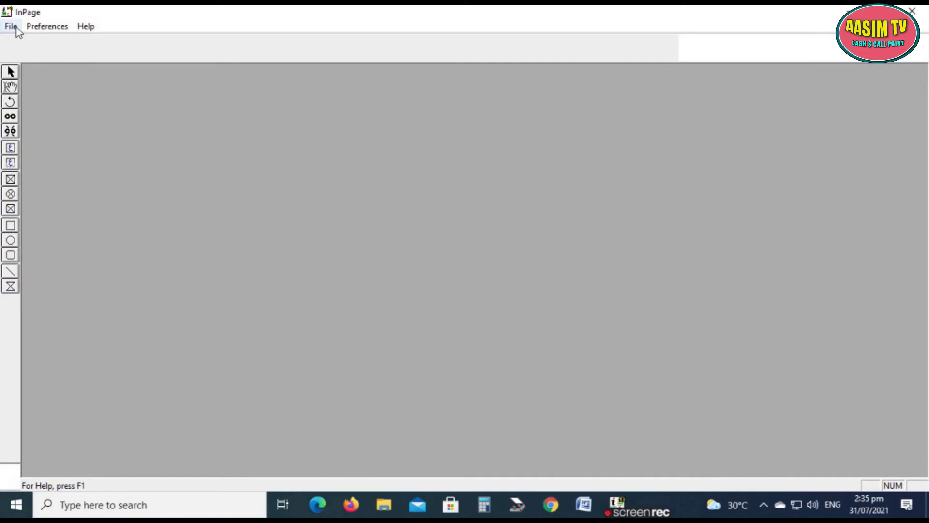
- Create a new A4 document in landscape orientation with one page and right-to-left direction
left_click(11, 27)
left_click(35, 43)
left_click(373, 285)
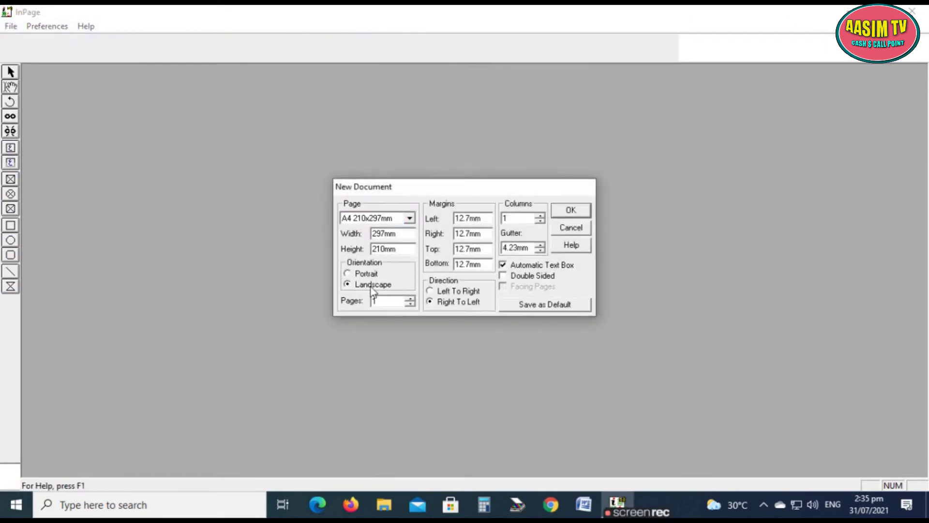
left_click(556, 211)
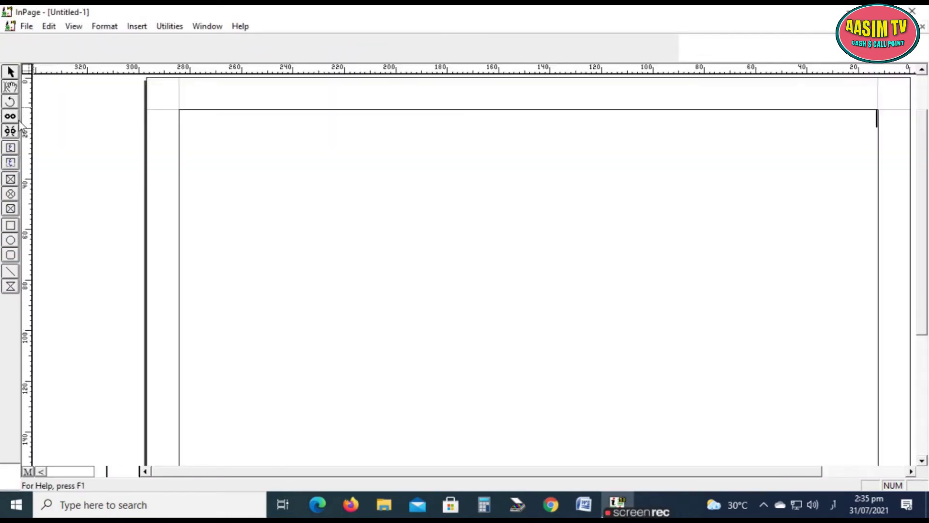
- Draw a large text box that nearly fills the area inside the page margins
left_click(11, 148)
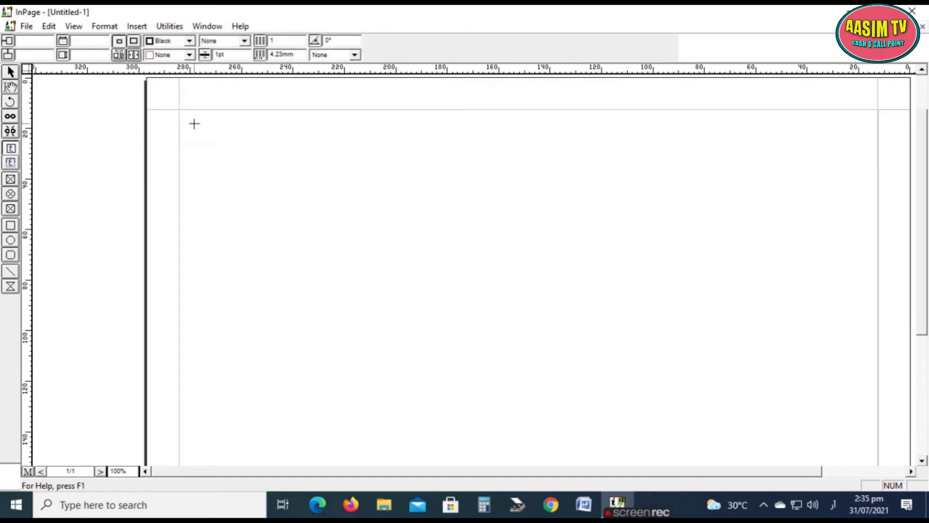
left_click_drag(191, 116, 866, 450)
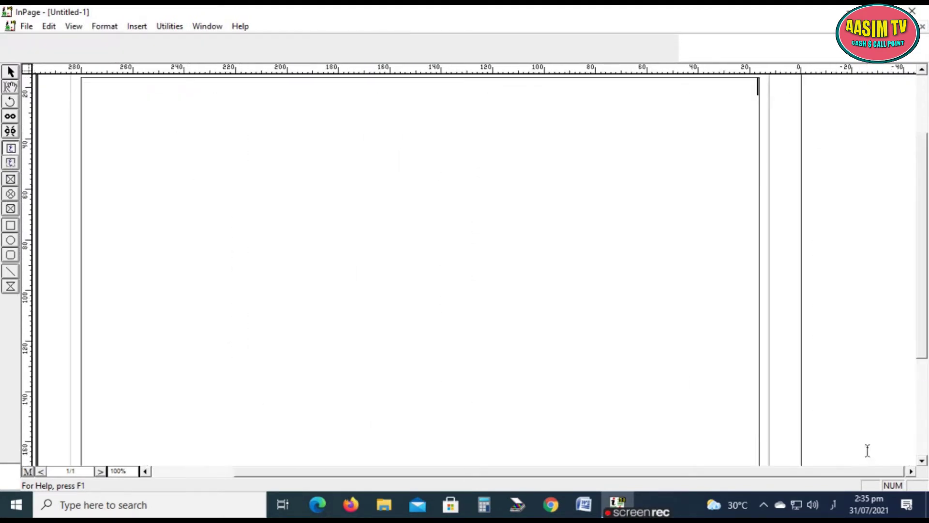
scroll(777, 180, "up", 3)
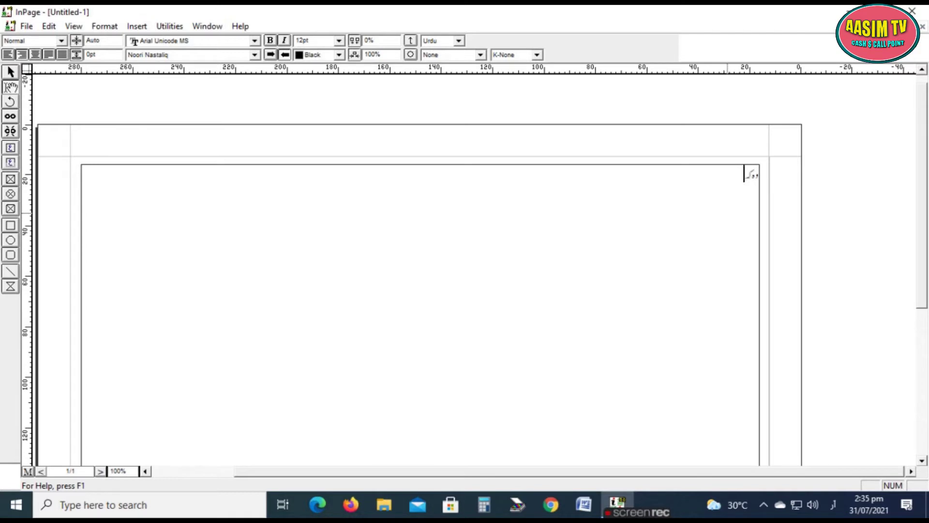
- Enter the first Urdu verse line "وہ کہیں بھی گیا لوٹا تو میرے پاس آیا" in the text box
type("وہ کٹس بھی گیا لوٹ")
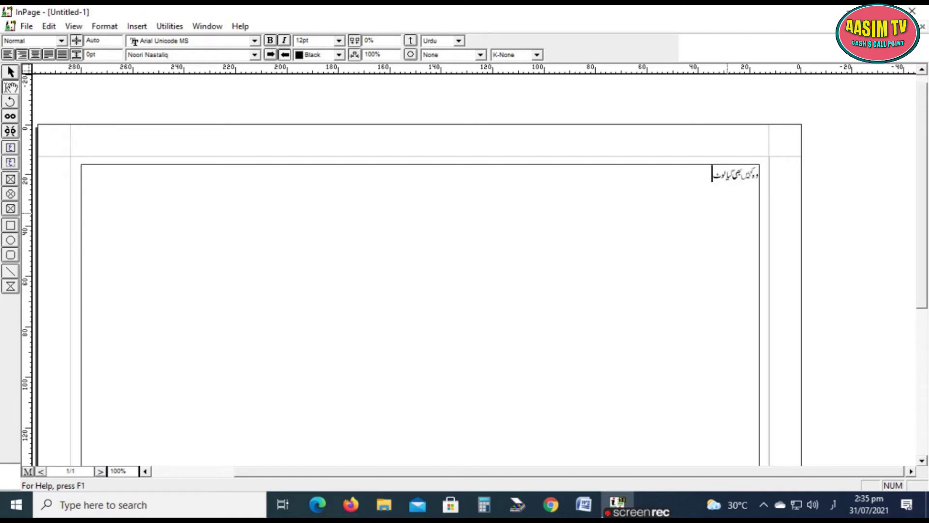
key("BackSpace")
key("BackSpace")
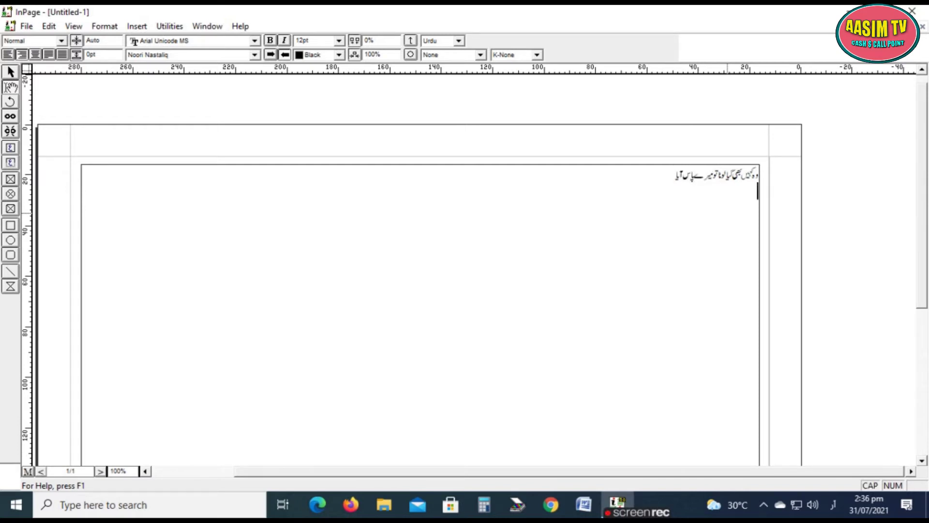
- Add the second verse line "اک یہی بات ہی اچھی ہے میرے ہرجائی کی" below the first
key("Return")
type("اک یہی بات ہی اچھی")
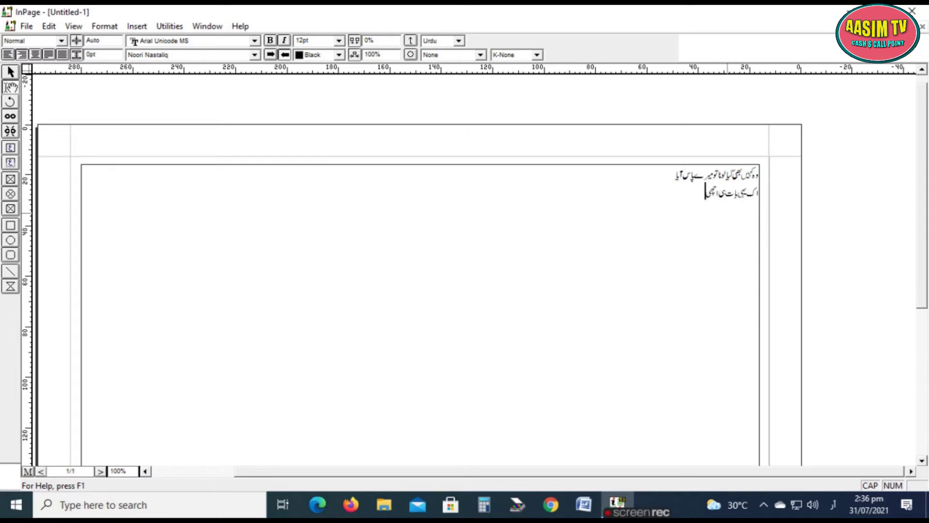
type(" ہے میرے ہ")
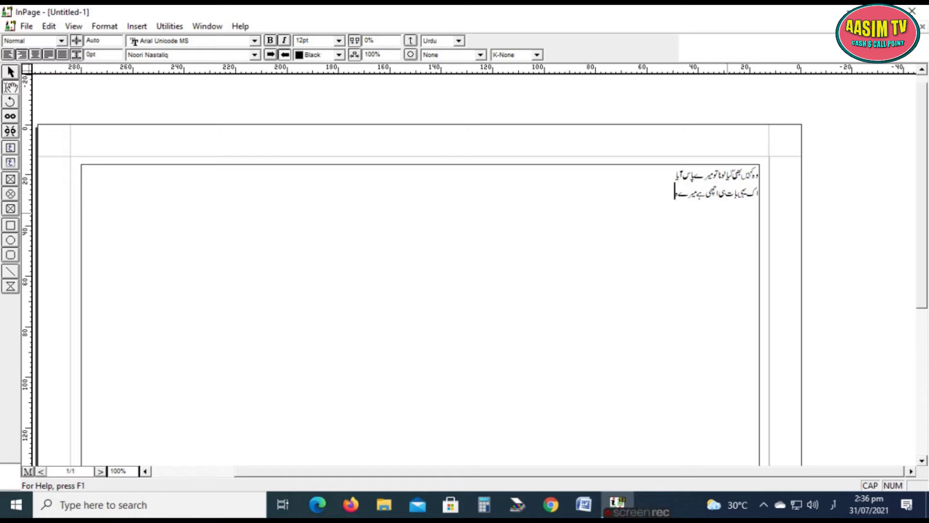
type("رجائی کی")
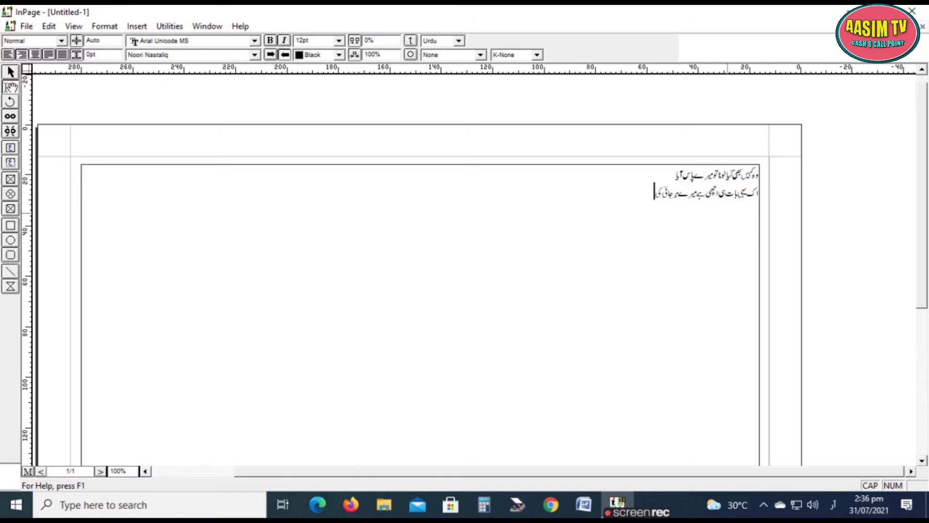
- Select both verse lines and enlarge their font size to 74 pt
left_click_drag(646, 194, 777, 169)
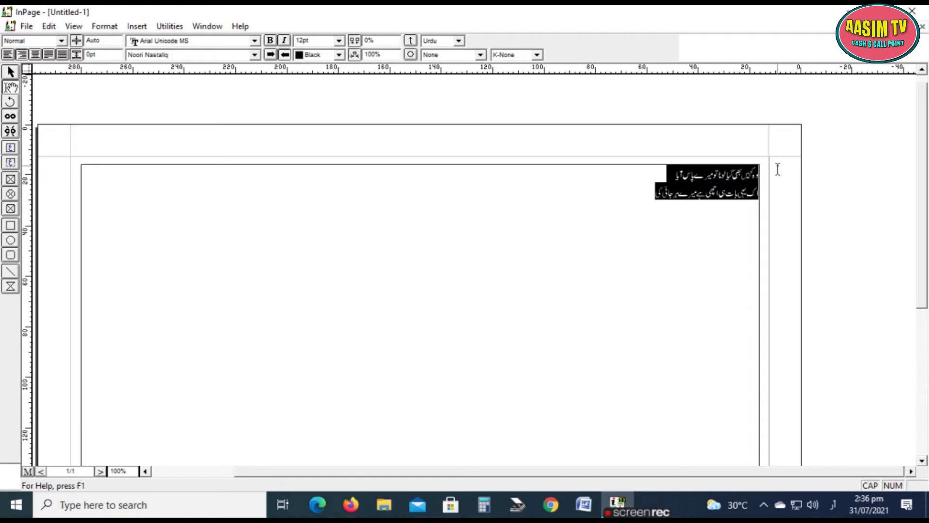
key("ctrl+y")
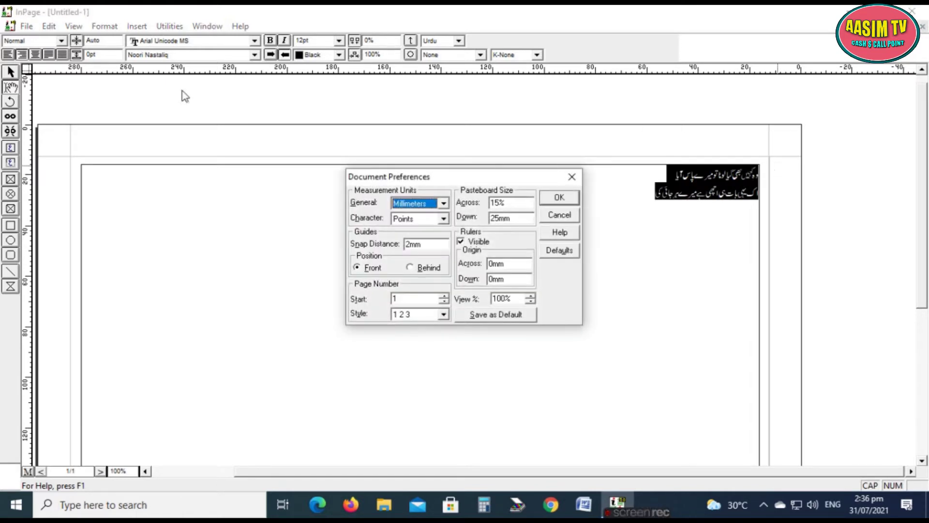
left_click(571, 177)
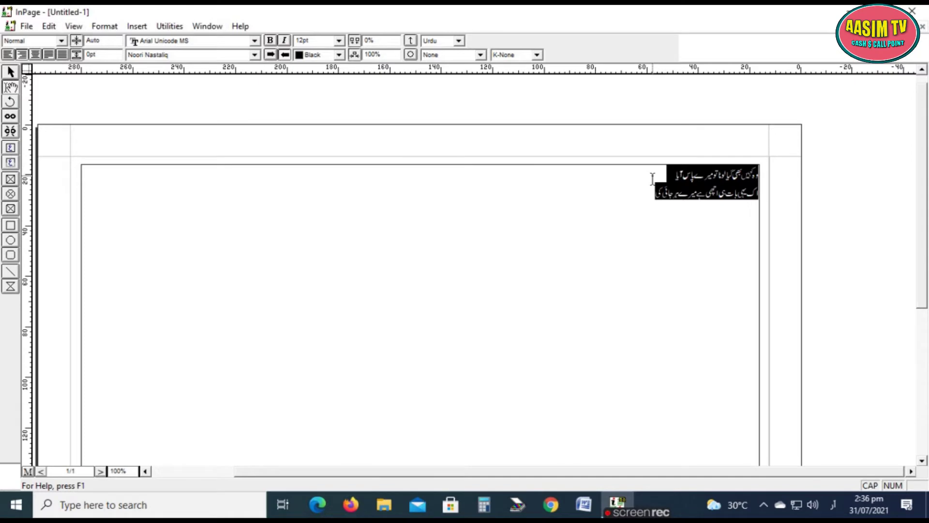
key("ctrl+shift+period")
key("ctrl+shift+period")
key("ctrl+shift+period")
key("ctrl+shift+period")
key("ctrl+shift+period")
key("ctrl+shift+period")
key("ctrl+shift+period")
key("ctrl+shift+period")
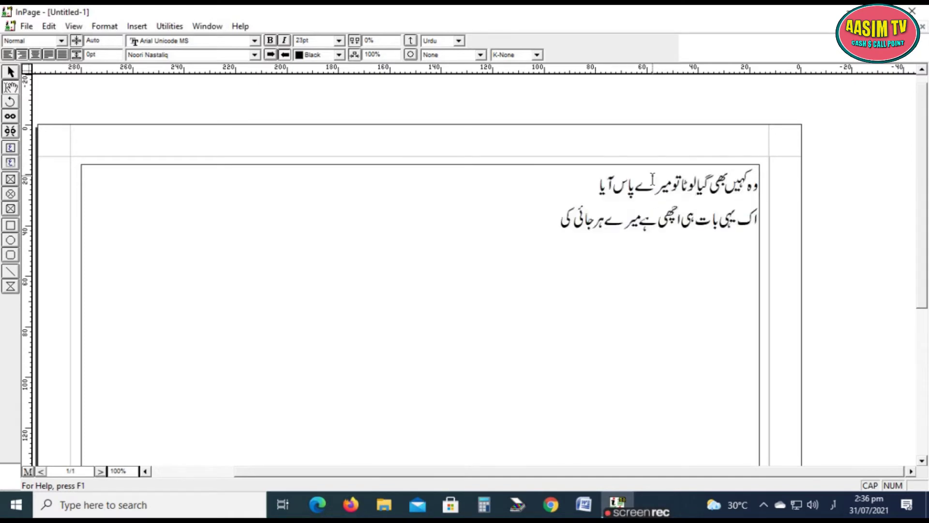
key("ctrl+shift+period")
key("ctrl+shift+period")
key("ctrl+shift+period")
key("ctrl+shift+period")
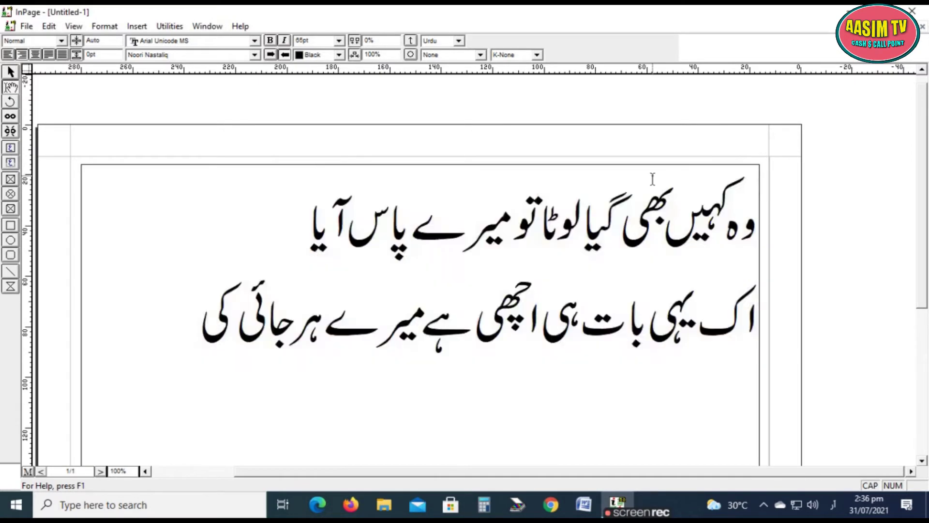
key("ctrl+shift+period")
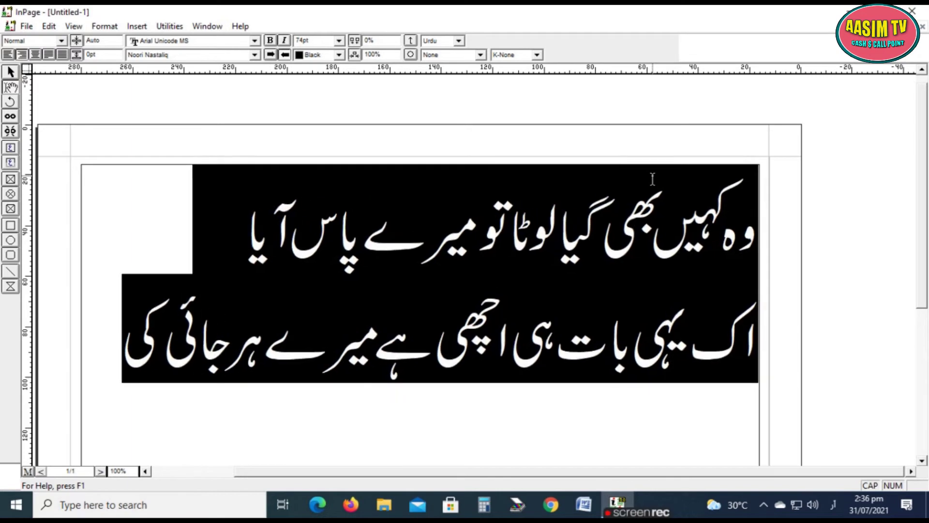
- Set the kashida of both selected lines to K-Always and their Urdu font to Faiz Nastaliq
left_click(536, 55)
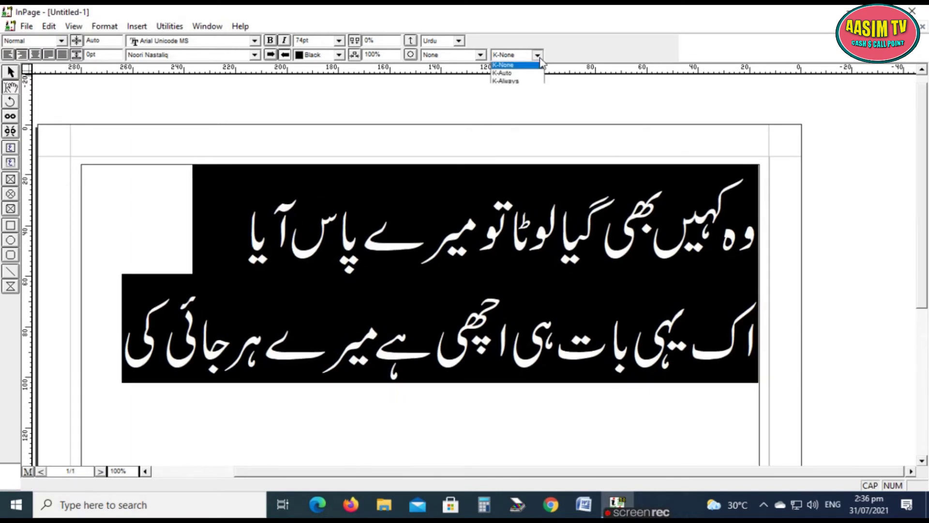
left_click(520, 83)
left_click(254, 55)
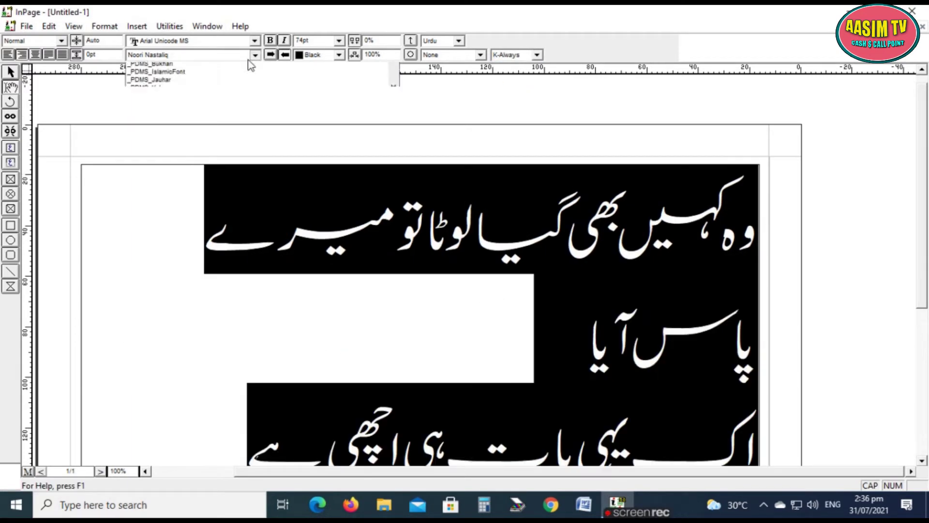
left_click(176, 82)
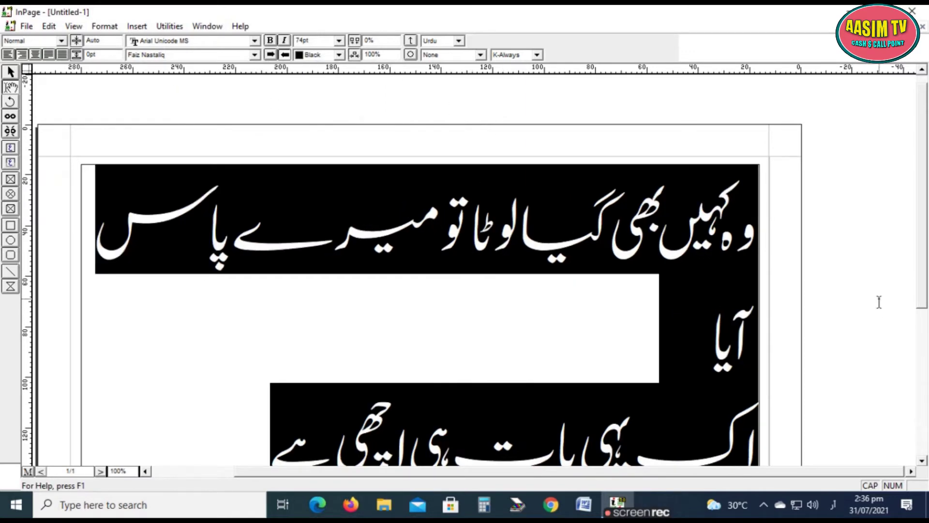
- Reduce the font size of both verse lines to 70 pt
key("F11")
key("F11")
key("F11")
key("F11")
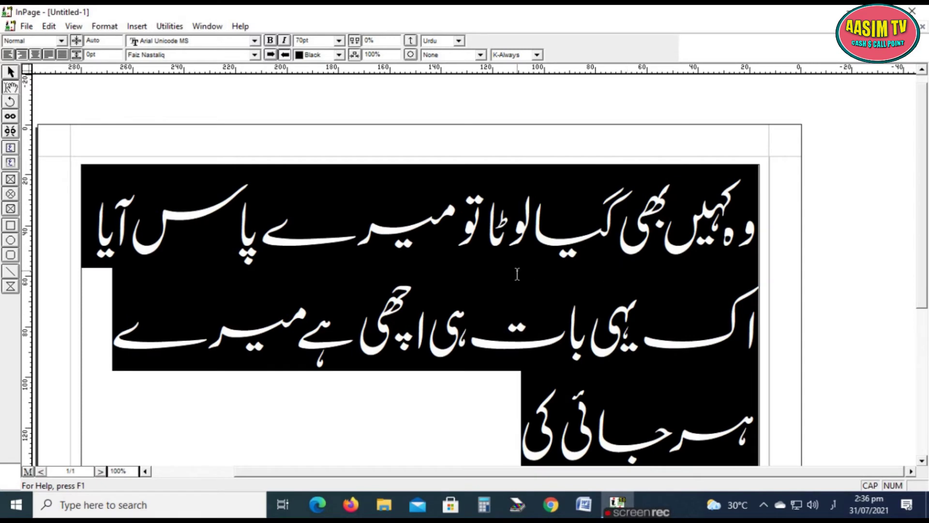
- Set the kashida of the words "اک" and "میرے" in the second verse line to K-Auto
left_click(677, 336)
double_click(676, 336)
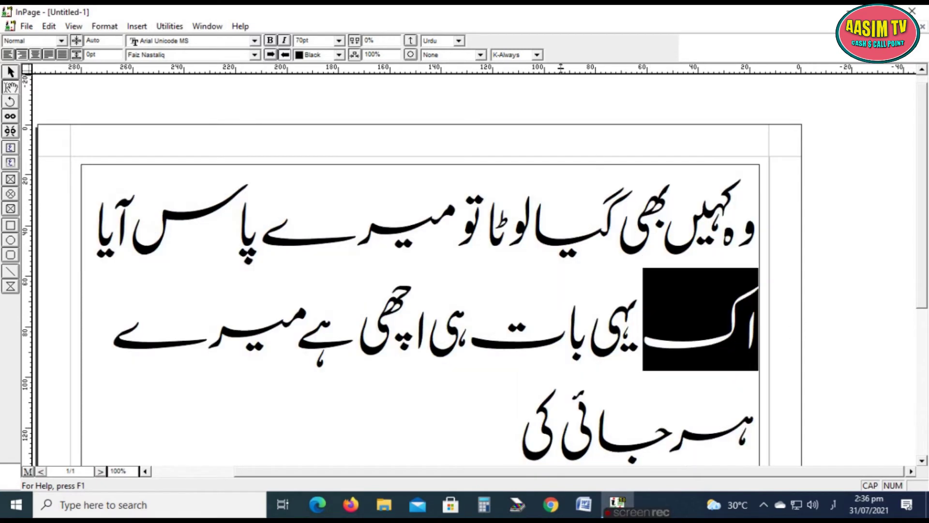
left_click(537, 55)
left_click(527, 75)
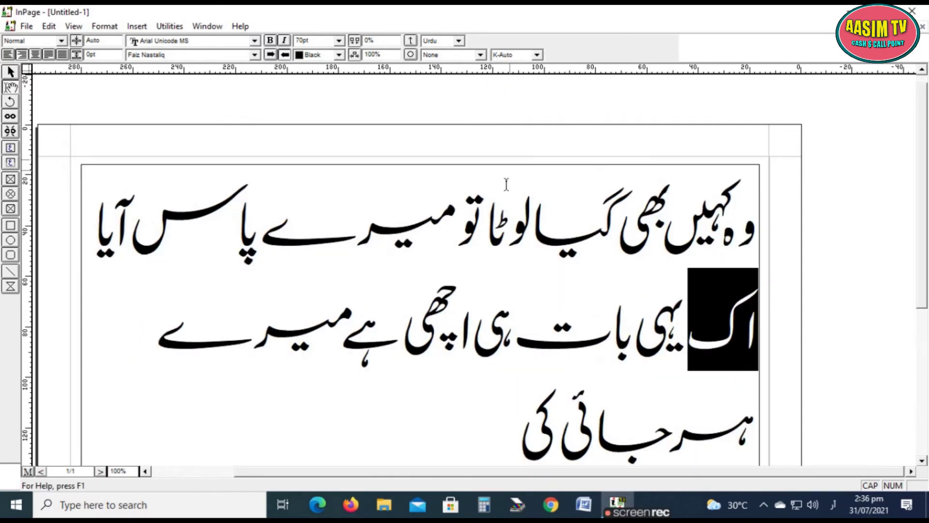
double_click(164, 327)
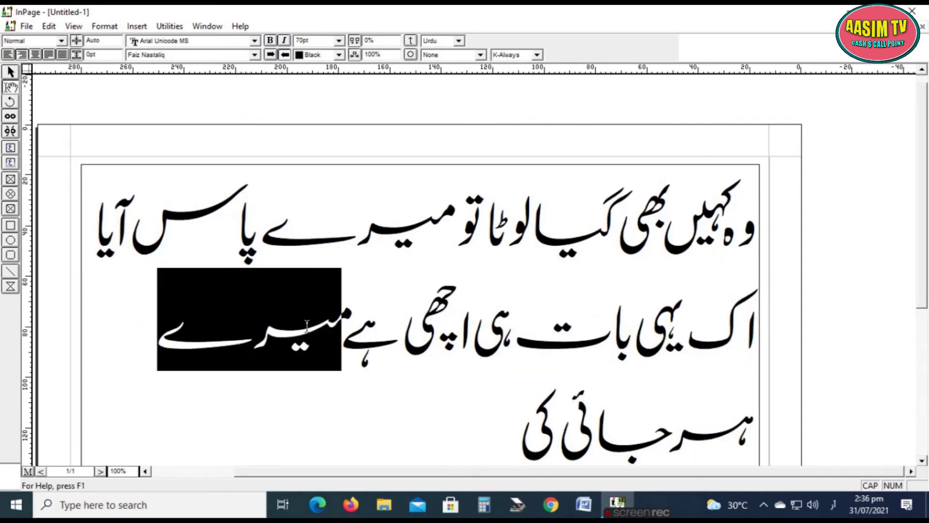
left_click(536, 54)
left_click(522, 75)
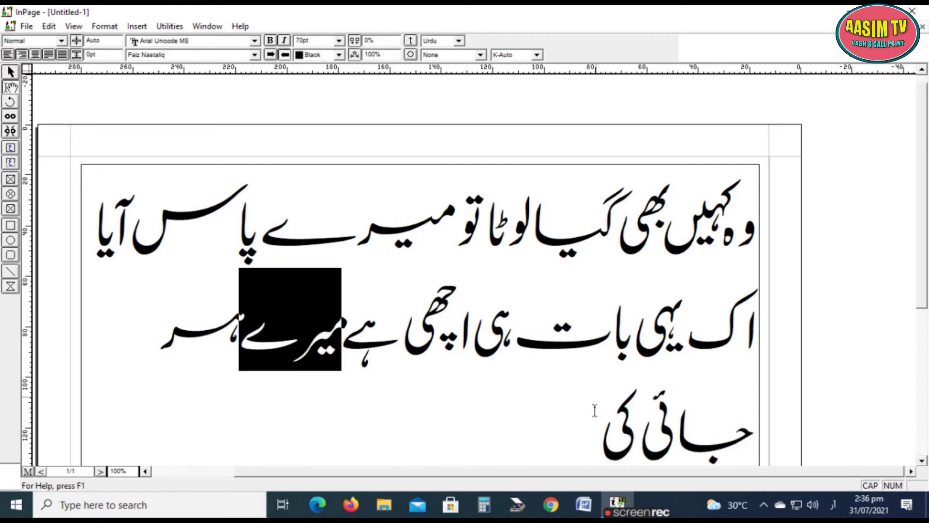
- Set the kashida of the word "ہرجائی" near the end of the second verse line to K-Auto
left_click_drag(633, 430, 257, 345)
left_click(537, 54)
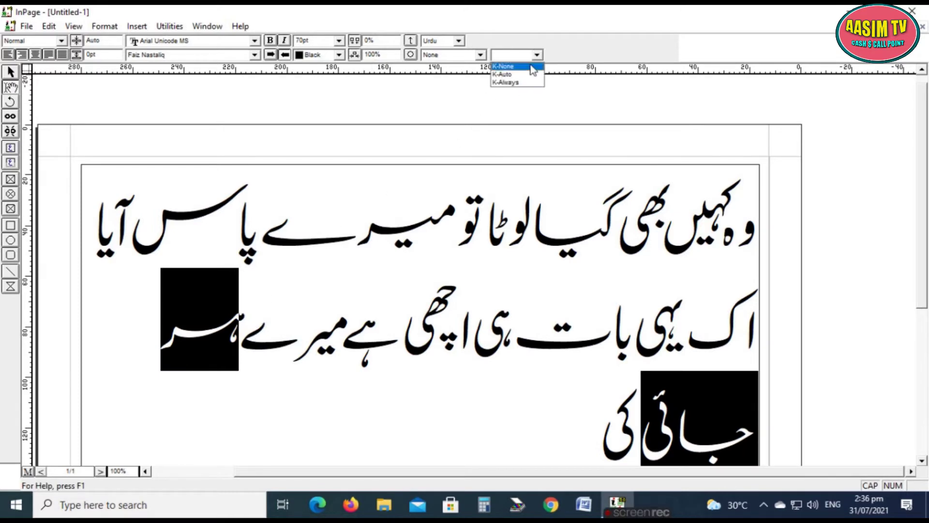
left_click(522, 76)
left_click(376, 453)
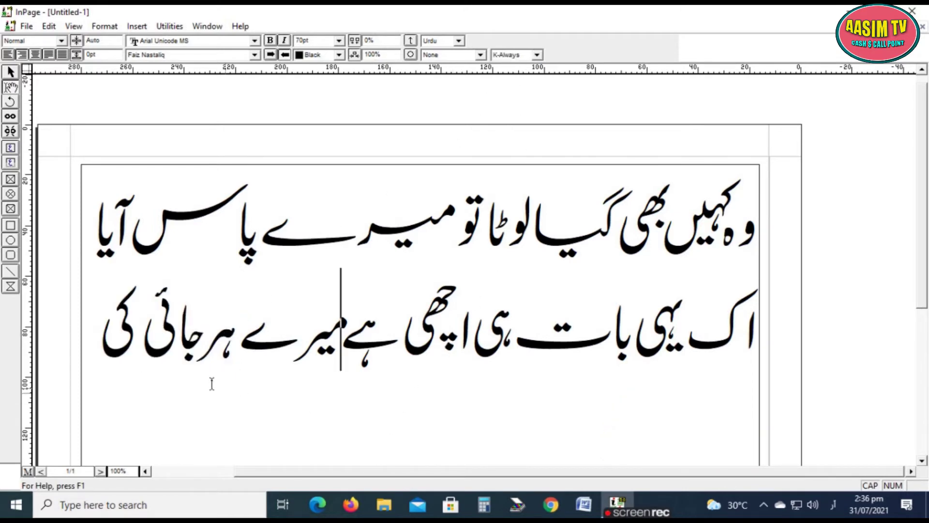
- Set the kashida of the words "میرے" and "پاس" in the first verse line to K-Auto
double_click(278, 223)
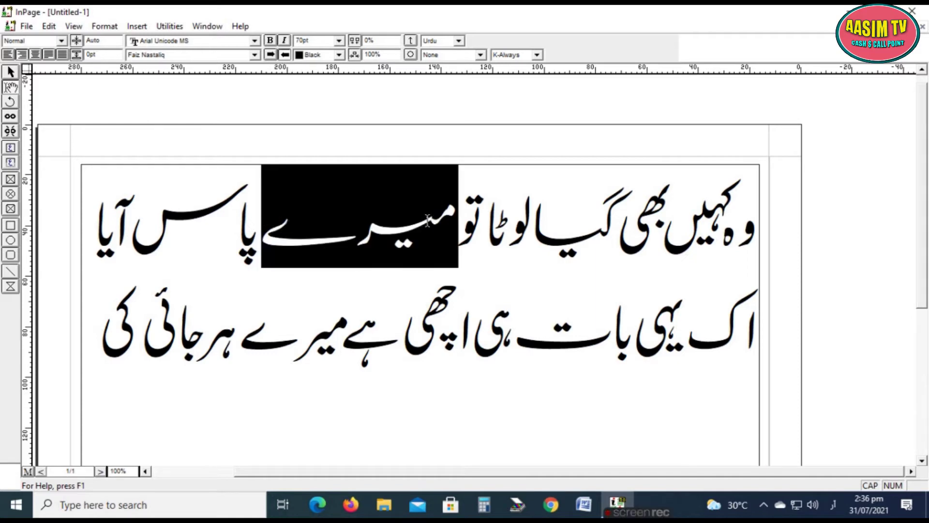
left_click(537, 55)
left_click(523, 83)
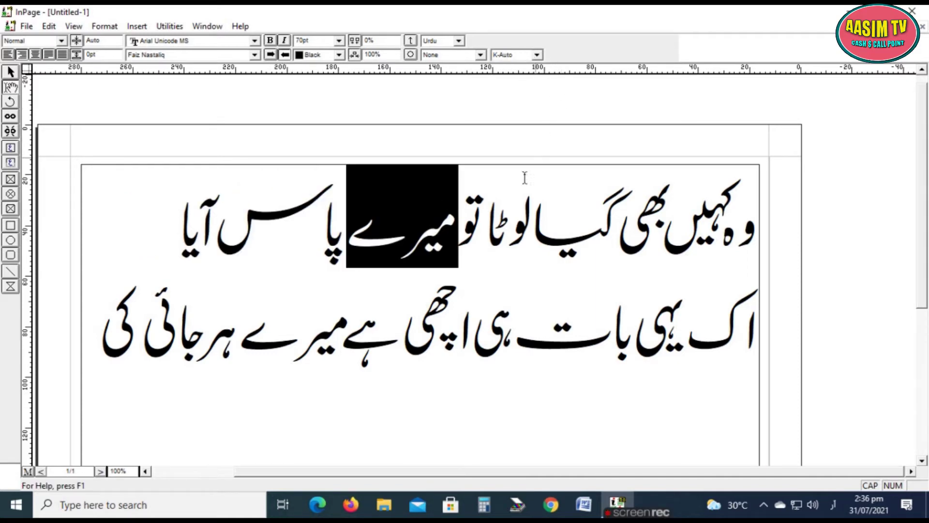
left_click(409, 387)
double_click(251, 195)
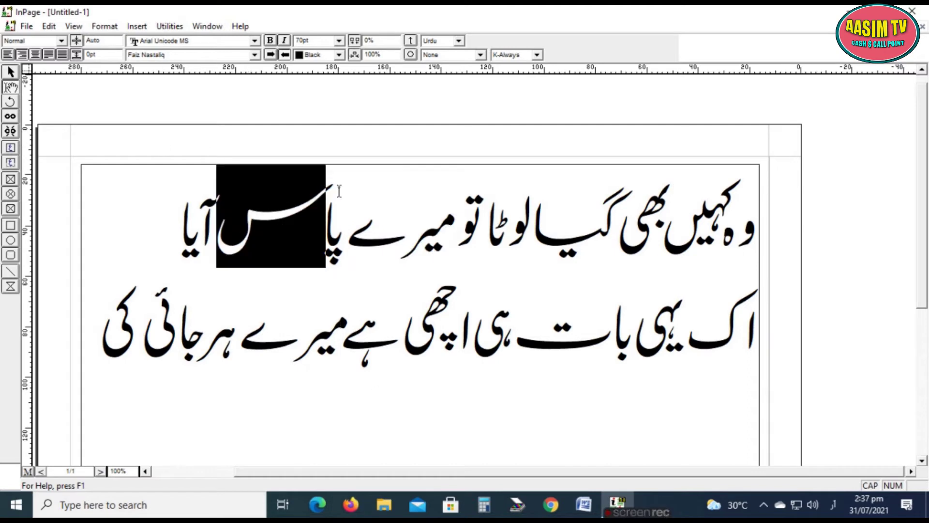
left_click(521, 55)
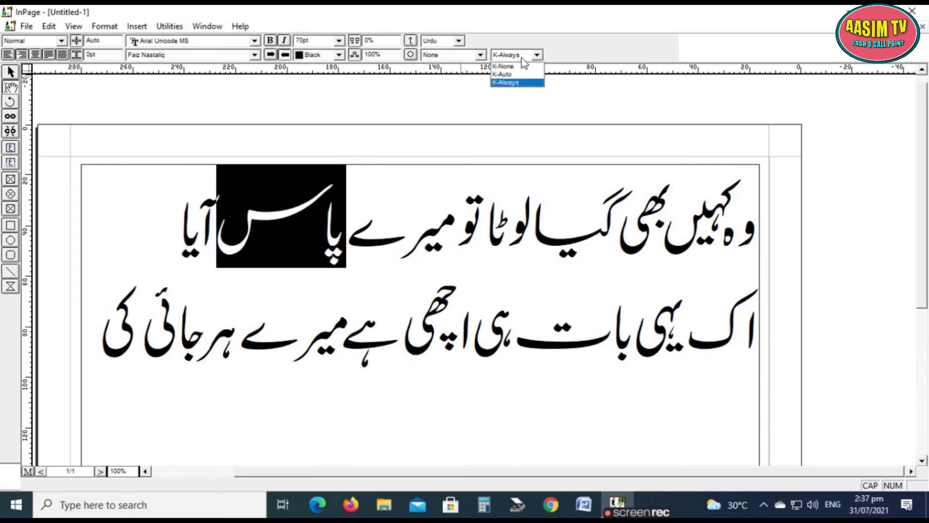
left_click(504, 74)
left_click(564, 381)
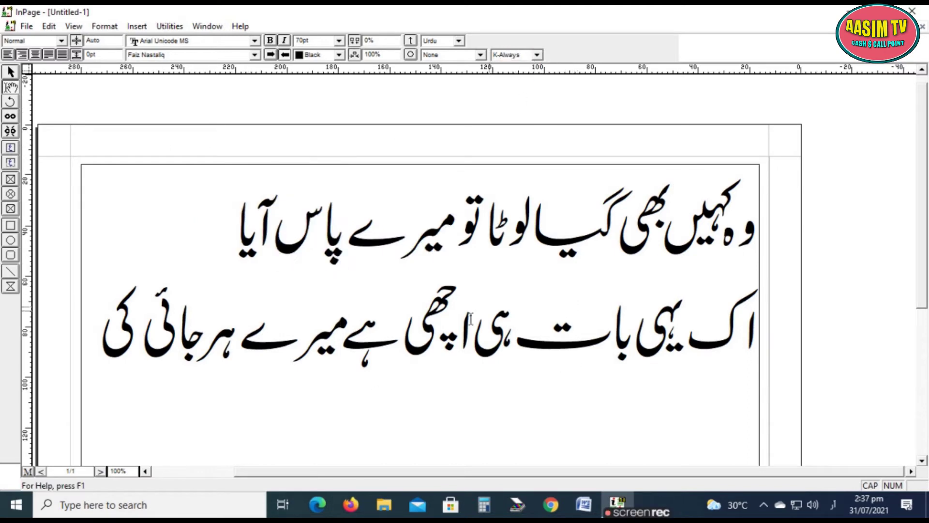
- Set the kashida of the word "بات" in the second verse line to K-Auto
left_click_drag(514, 320, 634, 326)
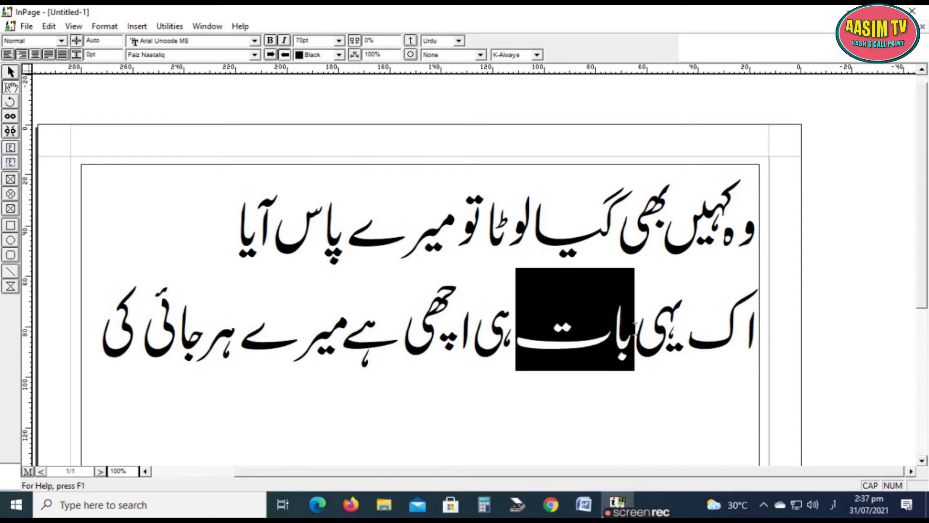
left_click(537, 55)
left_click(529, 74)
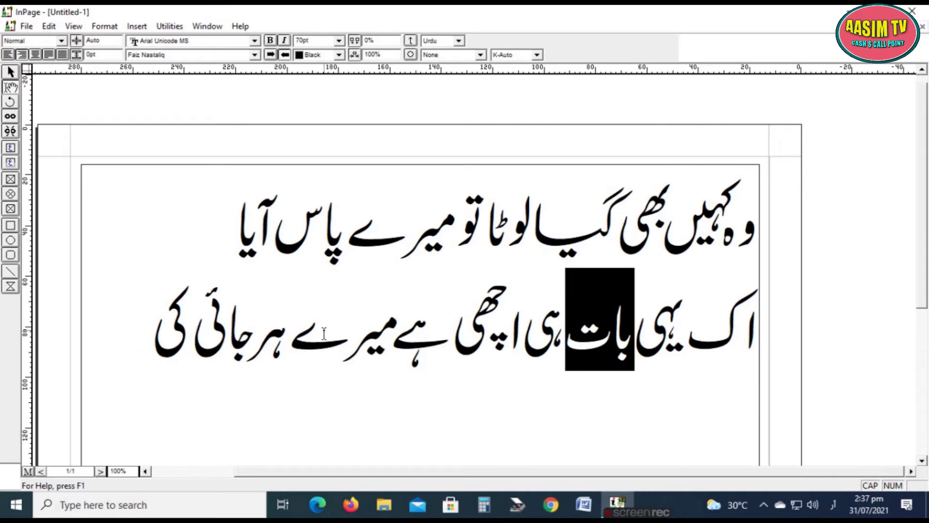
- Try to set the kashida of the word "میرے" in the second verse line to K-Always
left_click_drag(293, 329, 395, 323)
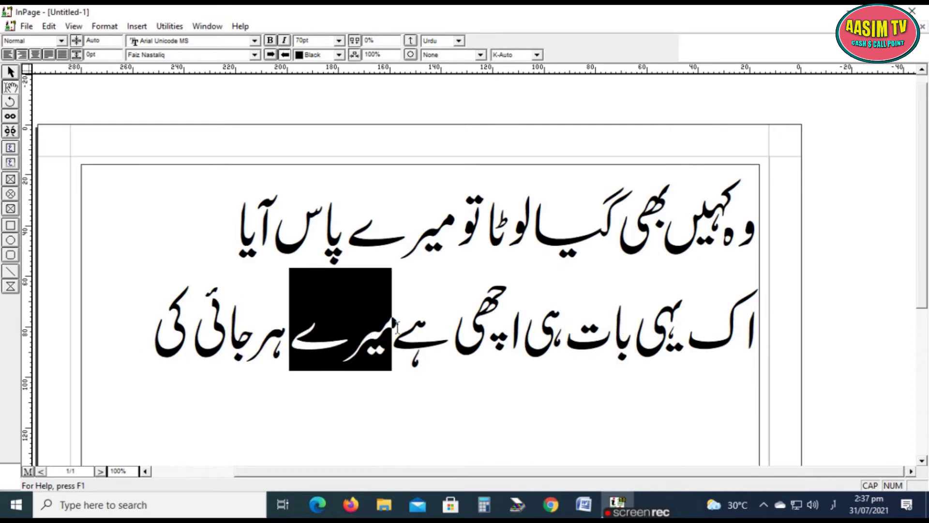
left_click(537, 54)
left_click(517, 82)
left_click(451, 339)
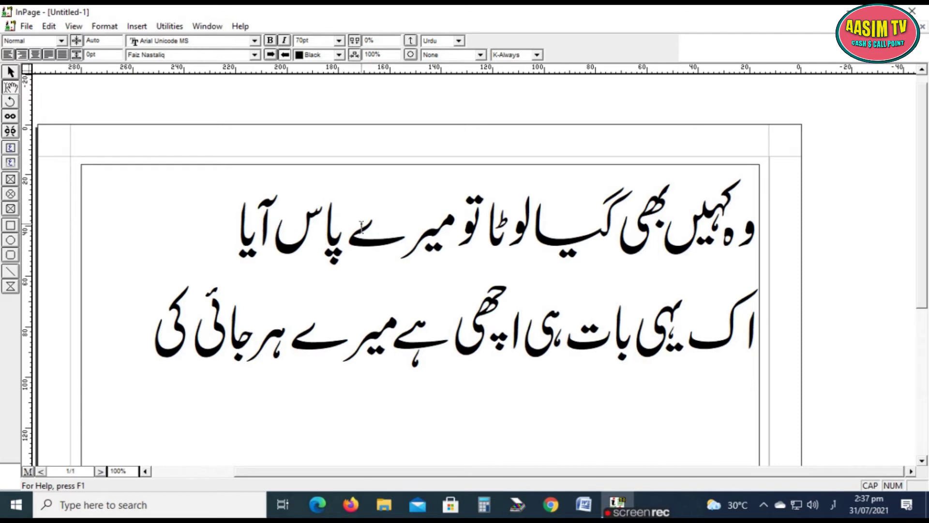
- Set the kashida of the word "میرے" in the first verse line to K-Always
left_click_drag(346, 227, 455, 227)
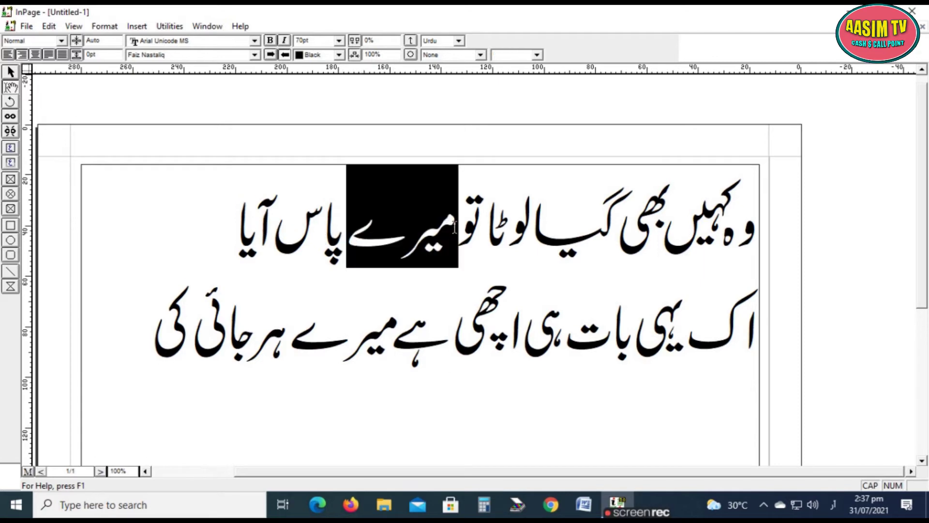
left_click(537, 55)
left_click(518, 83)
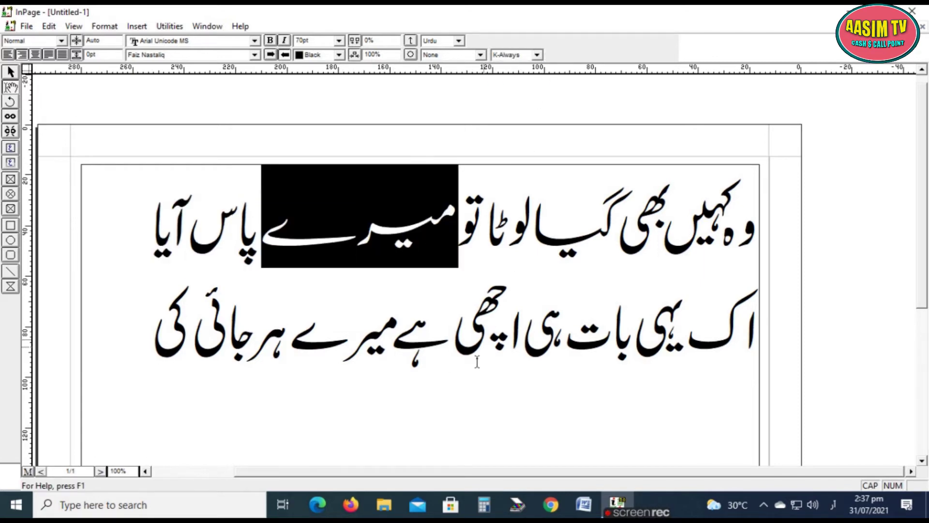
left_click(392, 338)
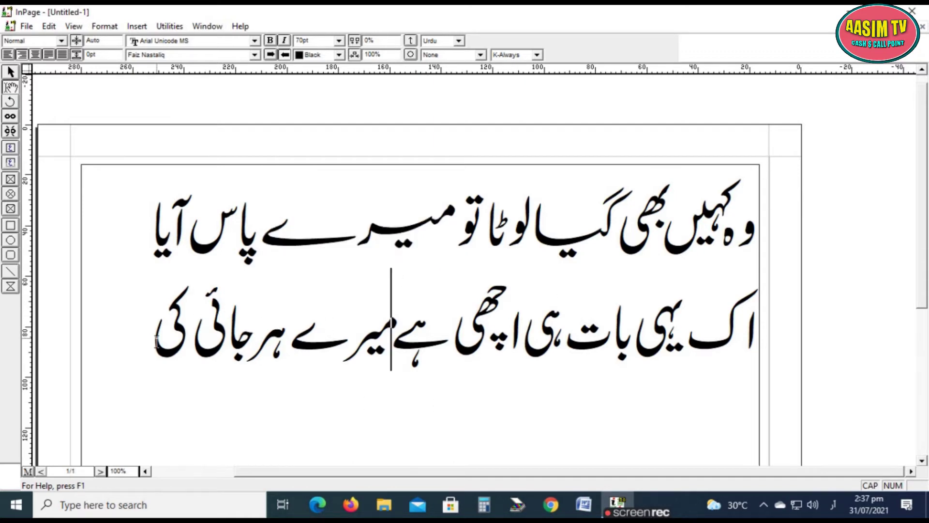
- Enlarge the text of both verse lines to 78 pt
left_click_drag(156, 342, 785, 231)
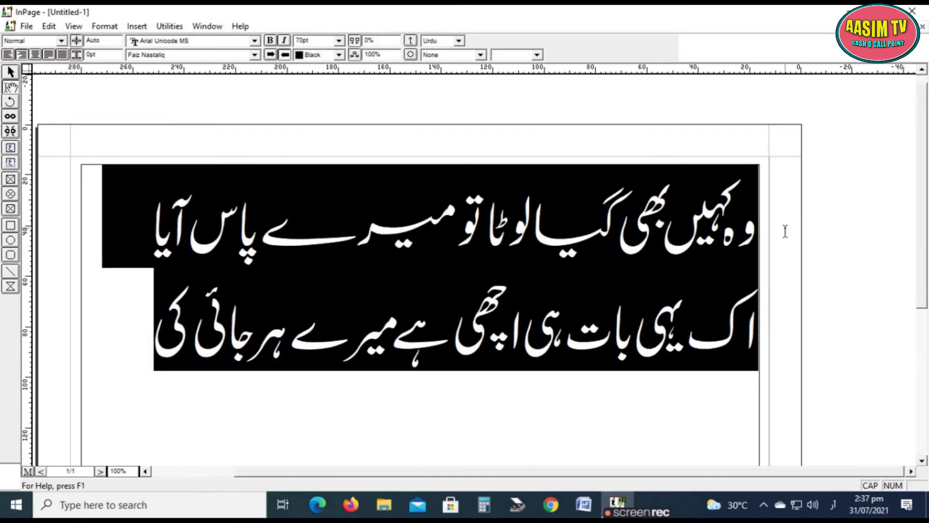
key("ctrl+shift+period")
key("ctrl+shift+period")
key("ctrl+shift+period")
key("ctrl+shift+period")
key("ctrl+shift+period")
key("ctrl+shift+period")
key("ctrl+shift+period")
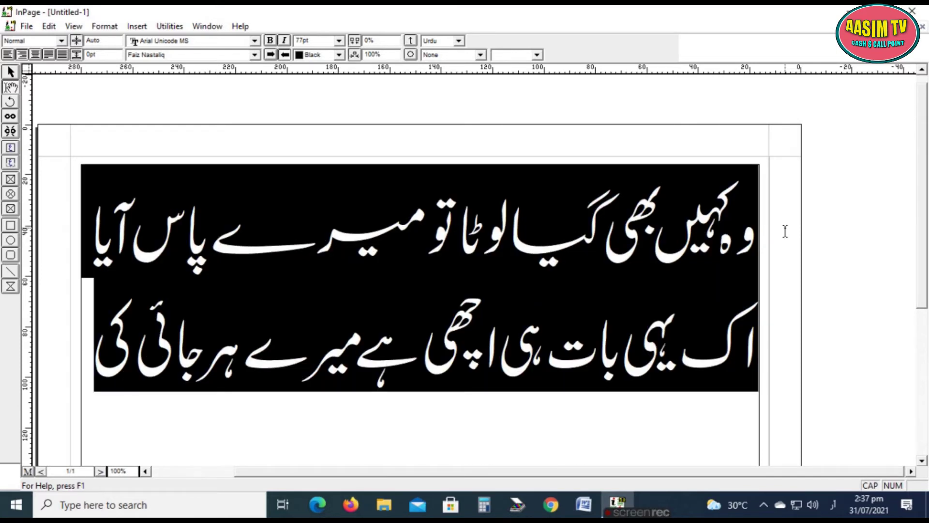
key("ctrl+shift+period")
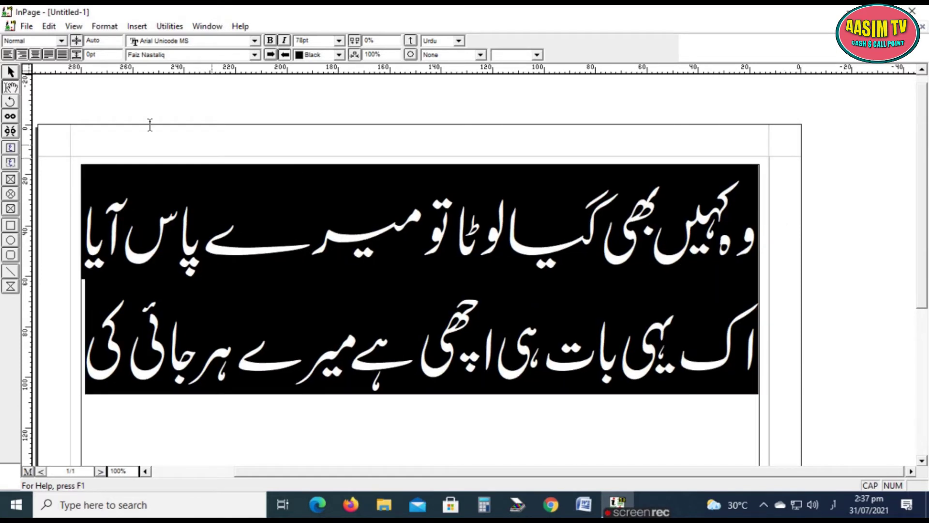
- Leave text editing and set up a page export to the Desktop in EPS format
left_click(12, 75)
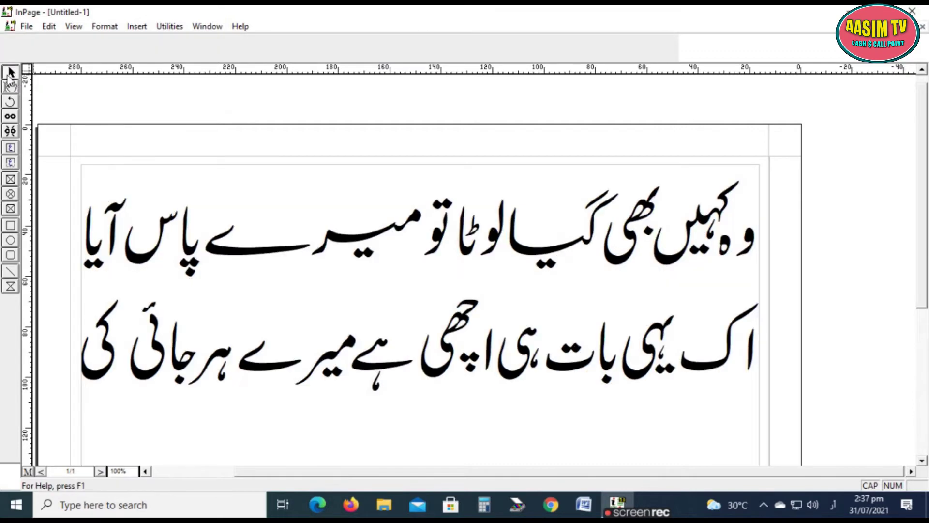
left_click(28, 26)
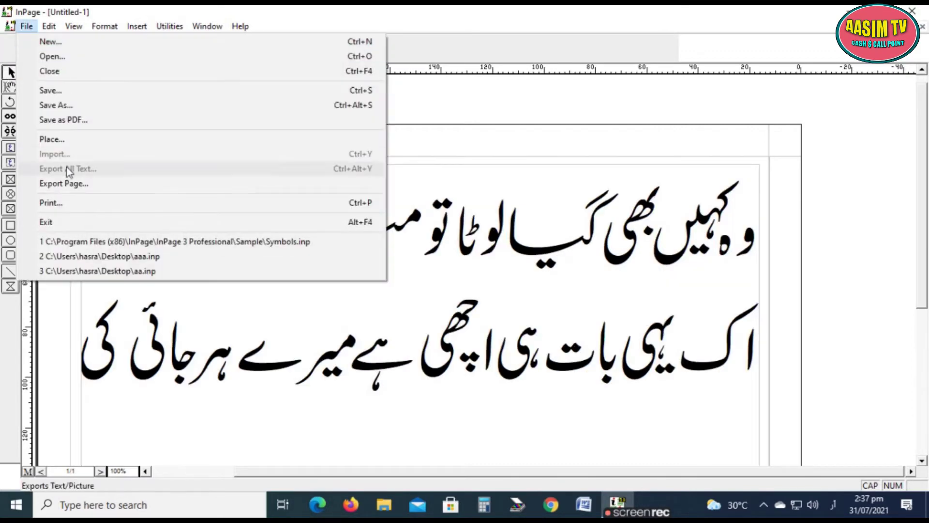
left_click(63, 184)
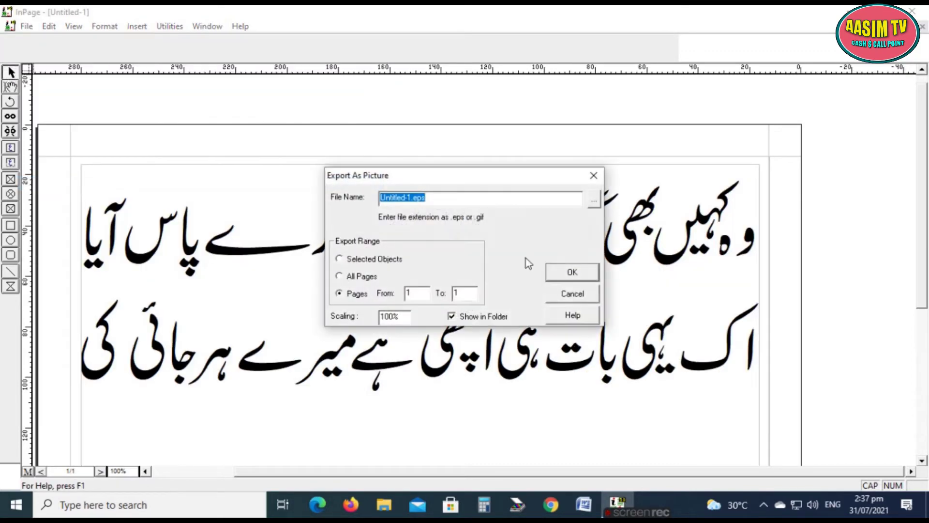
left_click(594, 200)
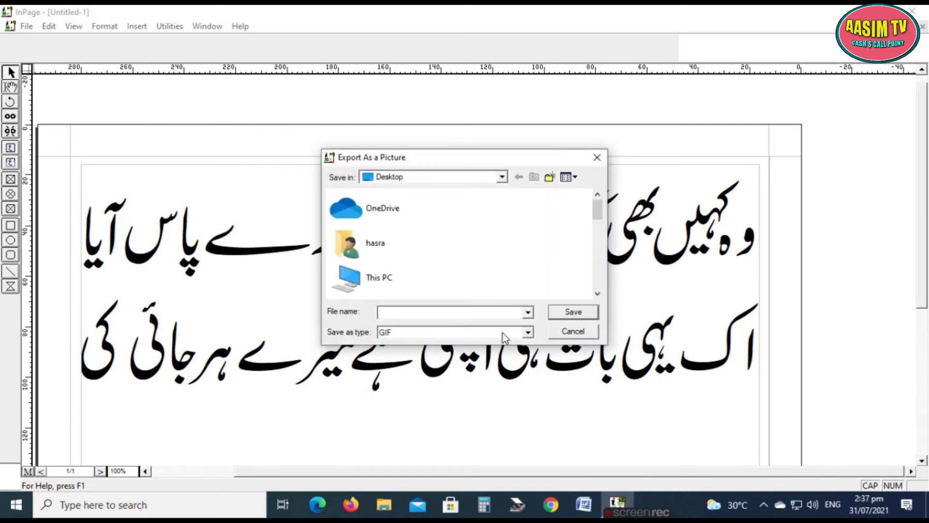
left_click(504, 332)
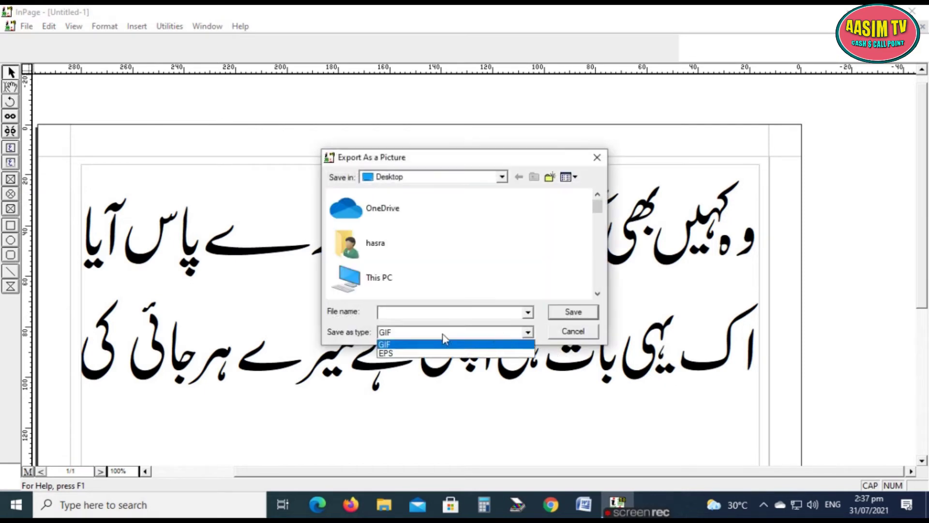
left_click(406, 353)
left_click(409, 313)
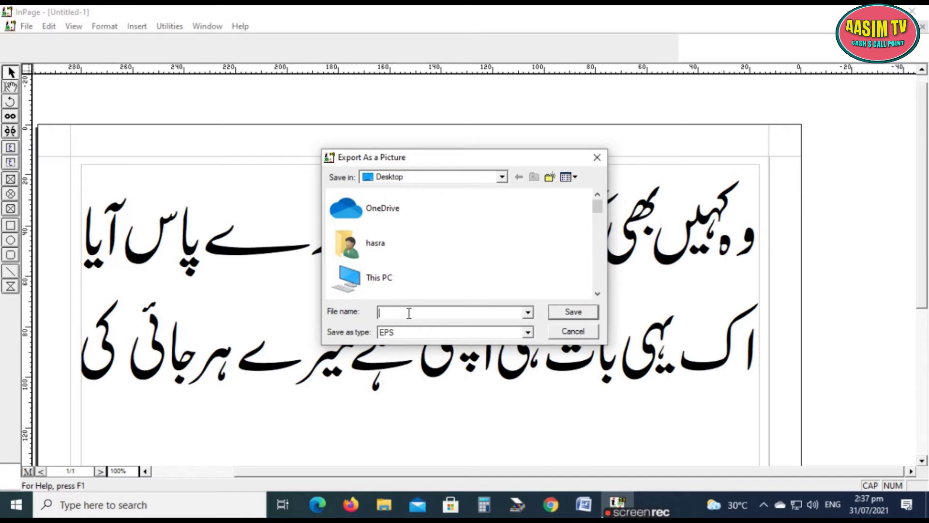
type("POE")
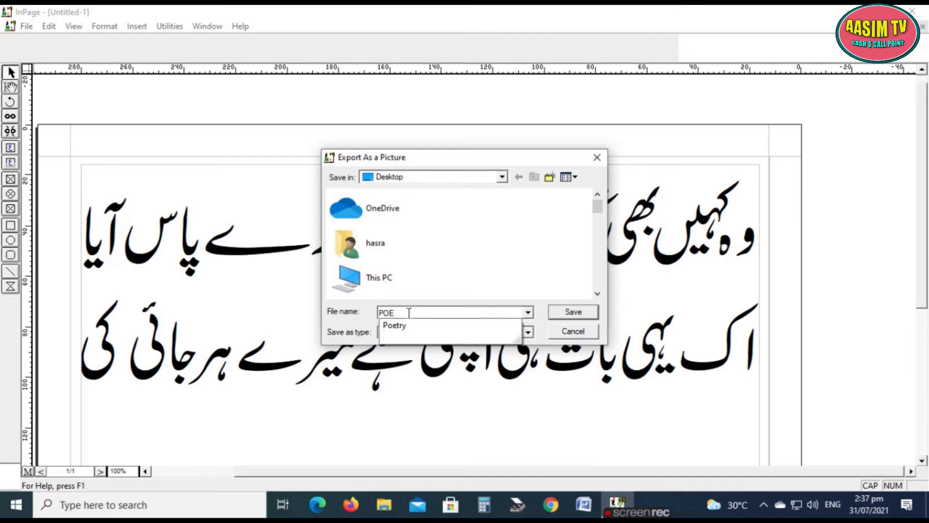
key("BackSpace")
key("BackSpace")
key("BackSpace")
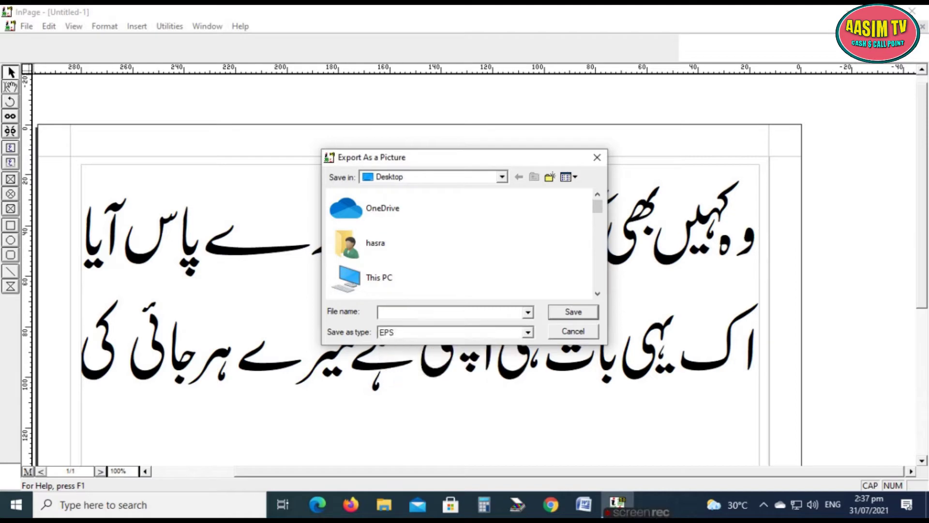
- Export page 1 under the file name ASHAR and close the Desktop folder window
type("ASHAR")
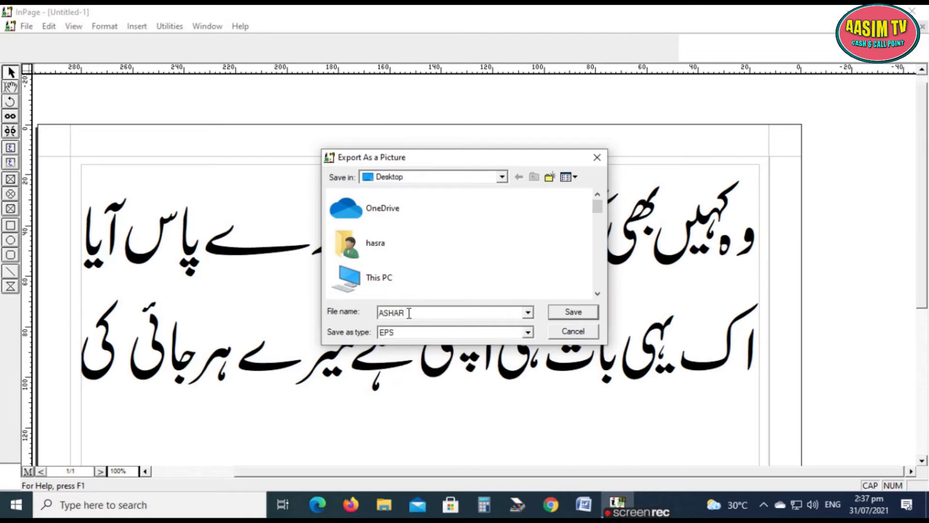
left_click(569, 313)
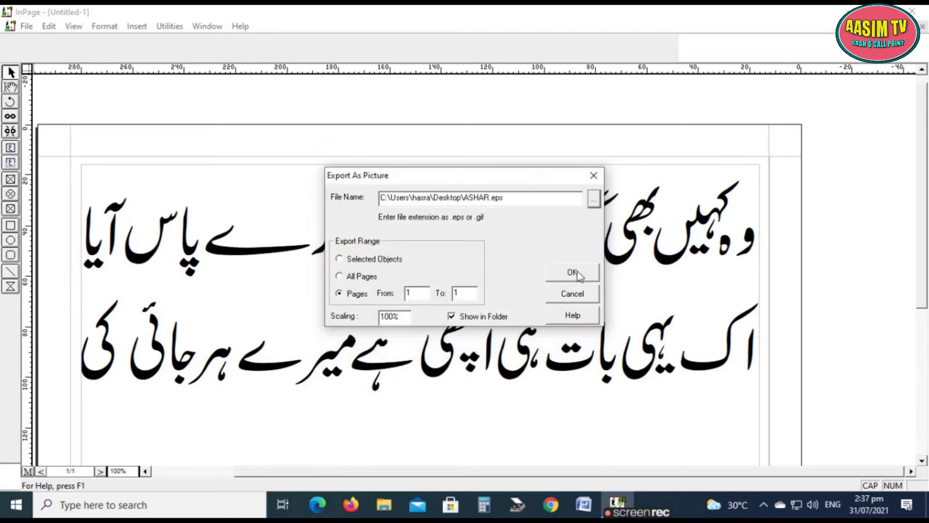
key("Return")
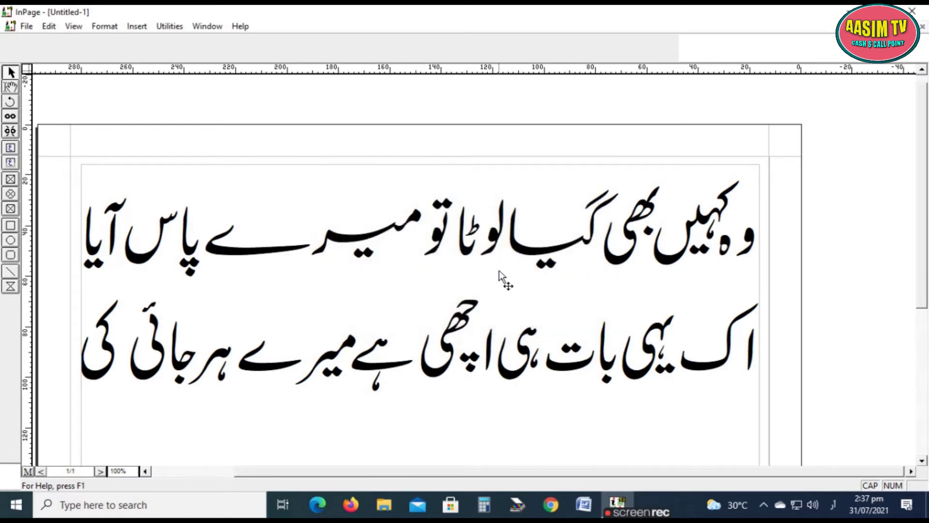
key("alt+Tab")
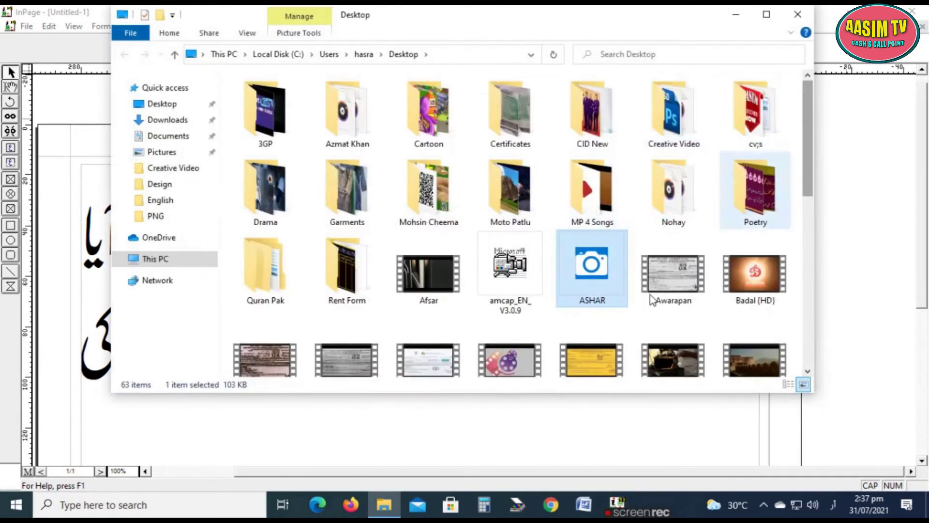
left_click(797, 15)
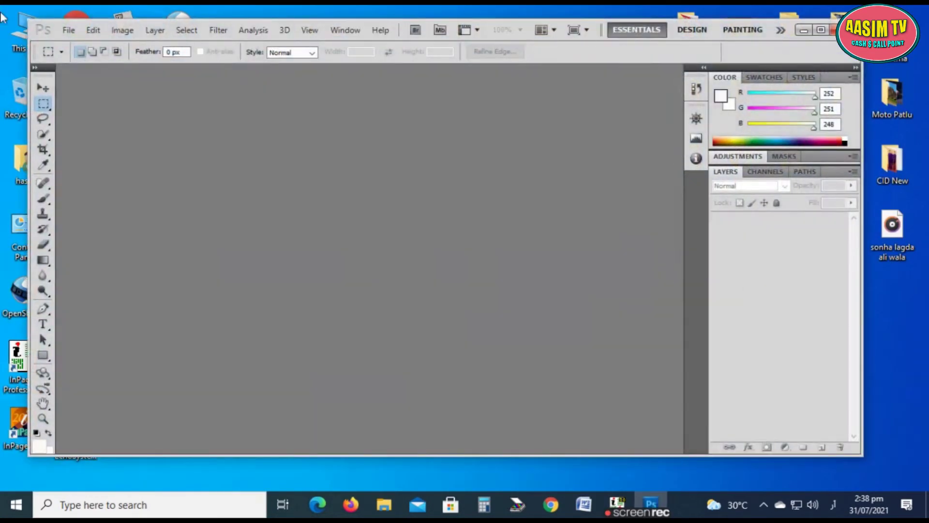
- In Photoshop, create a new document 7 inches wide and 5 inches high at 300 pixels/inch
left_click(69, 32)
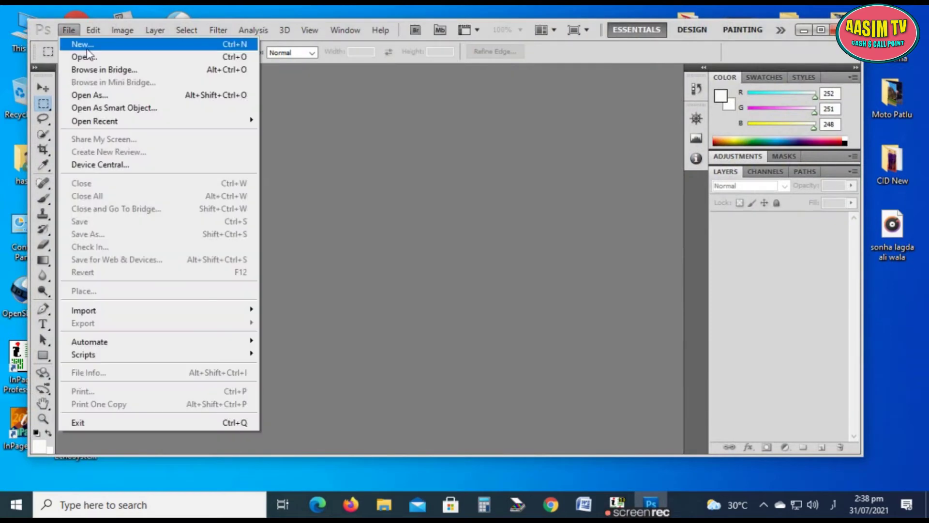
left_click(83, 45)
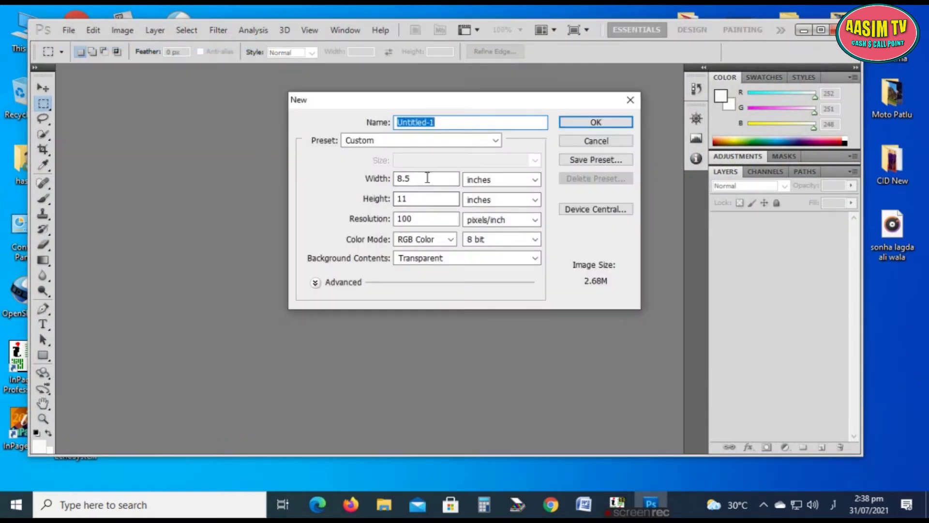
left_click_drag(426, 179, 371, 184)
type("7")
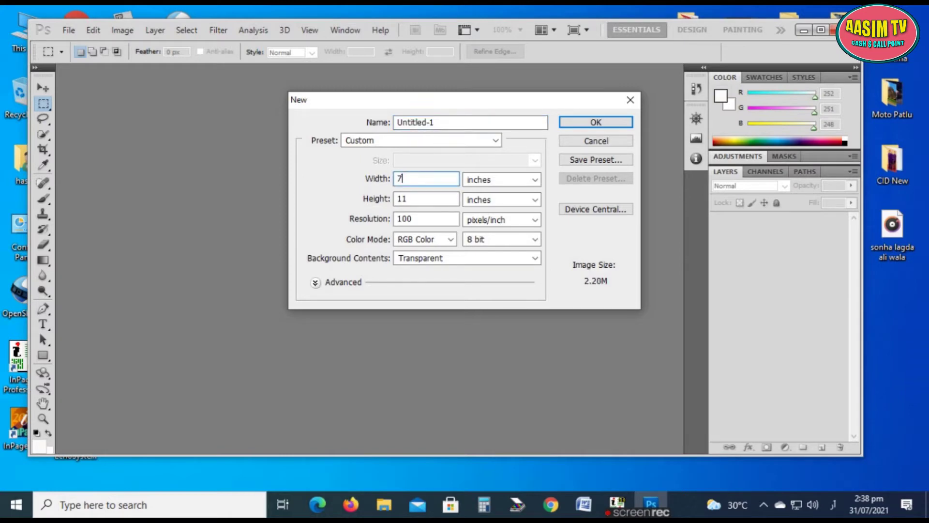
left_click(386, 202)
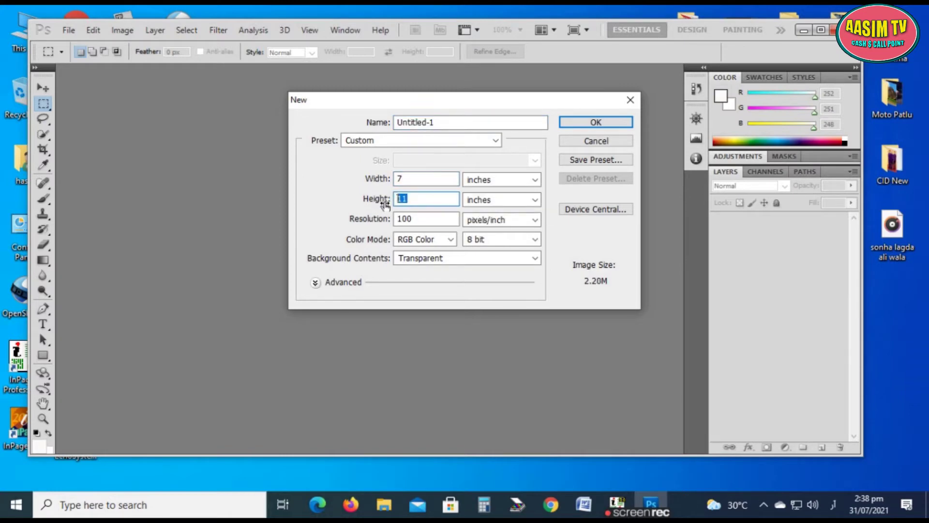
type("5")
left_click_drag(411, 224, 353, 216)
type("300")
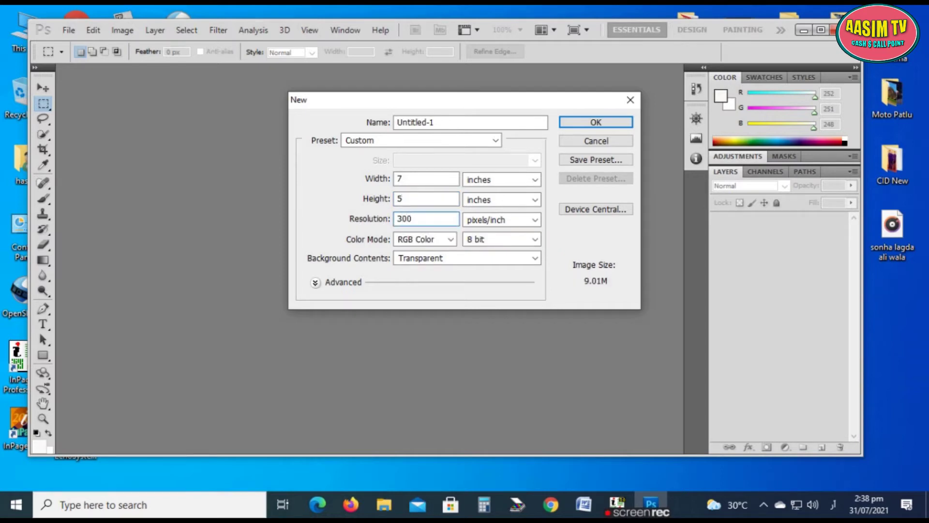
left_click(599, 123)
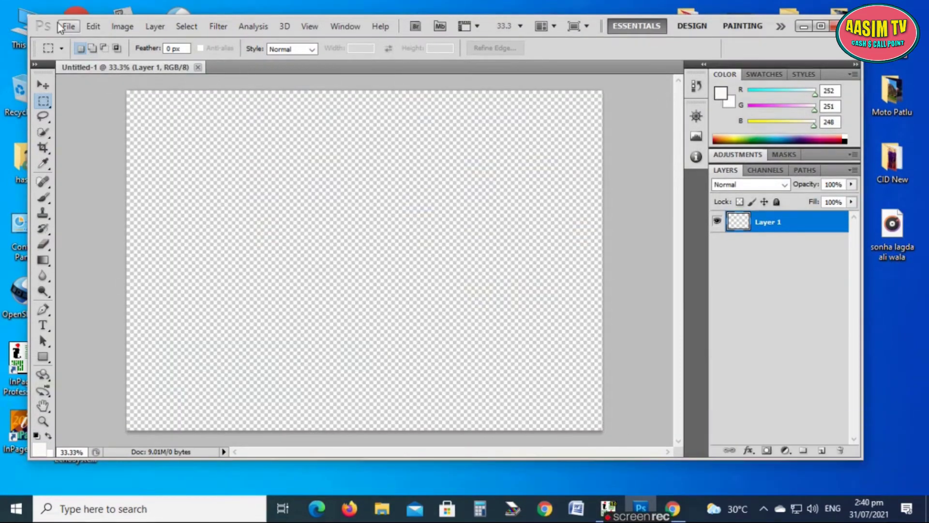
- Open the exported ASHAR file from the Desktop
left_click(69, 27)
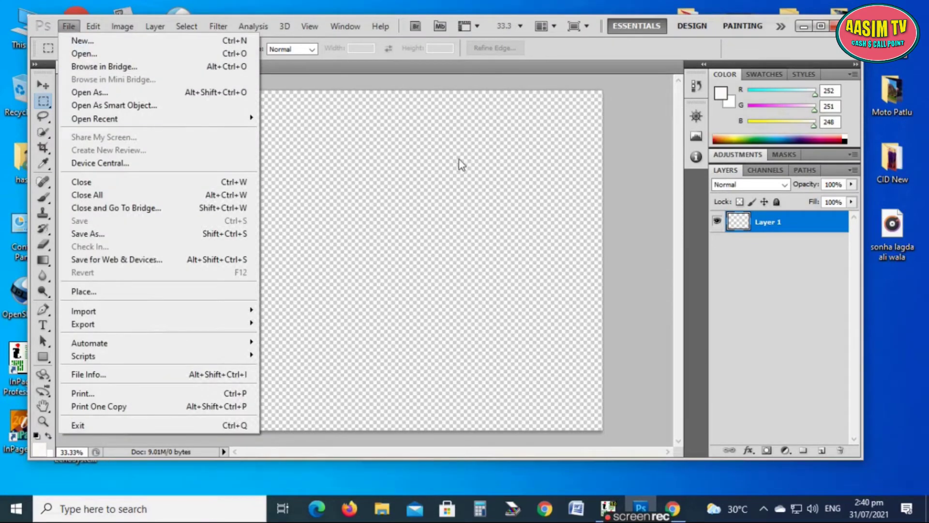
left_click(448, 205)
left_click(74, 27)
left_click(82, 53)
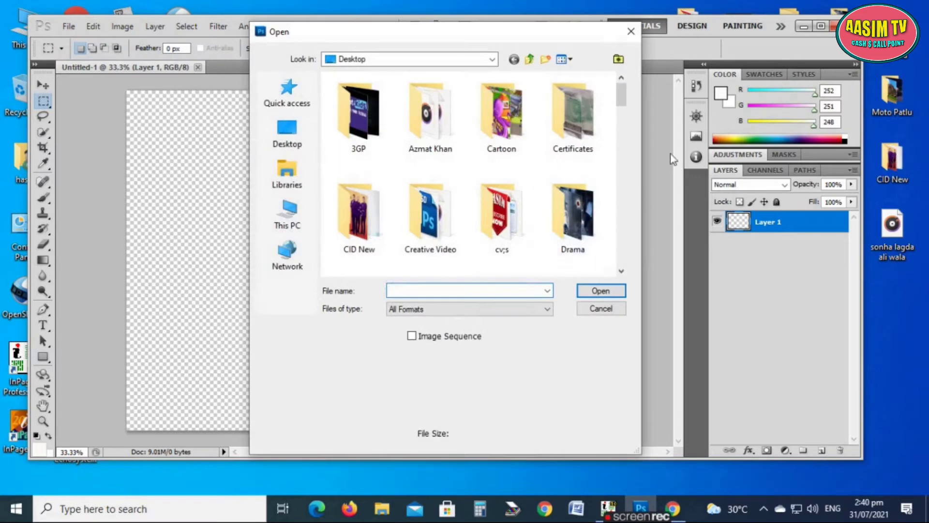
left_click_drag(623, 102, 626, 150)
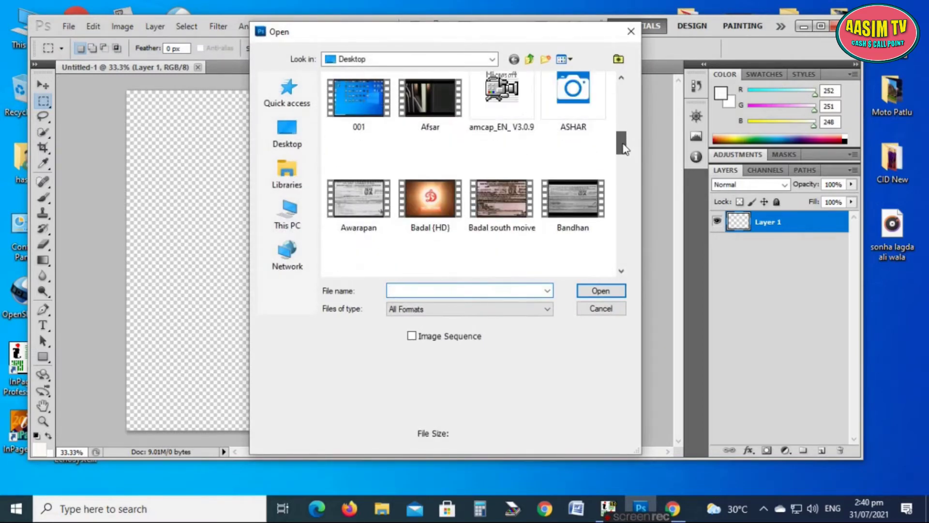
left_click(580, 90)
left_click(601, 290)
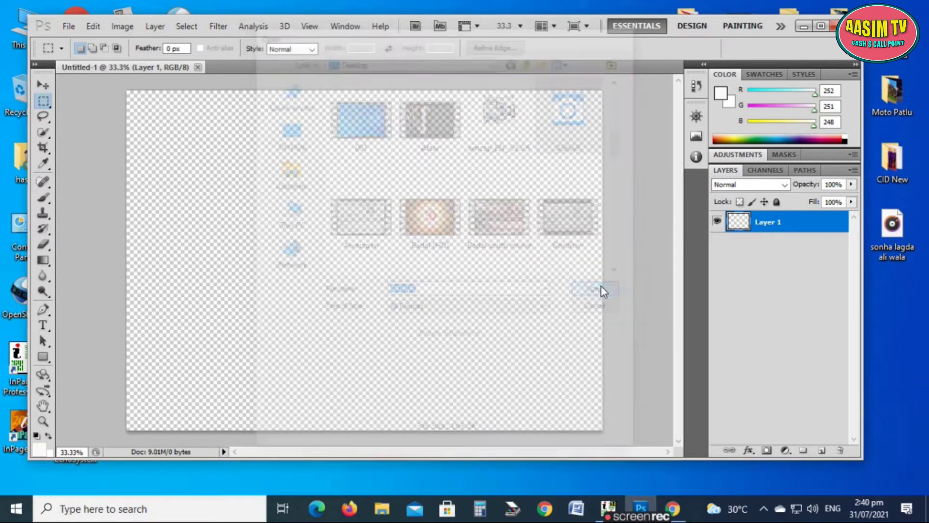
- Set the EPS rasterization resolution to 300 pixels/inch and its mode to RGB Color
left_click_drag(416, 209, 354, 221)
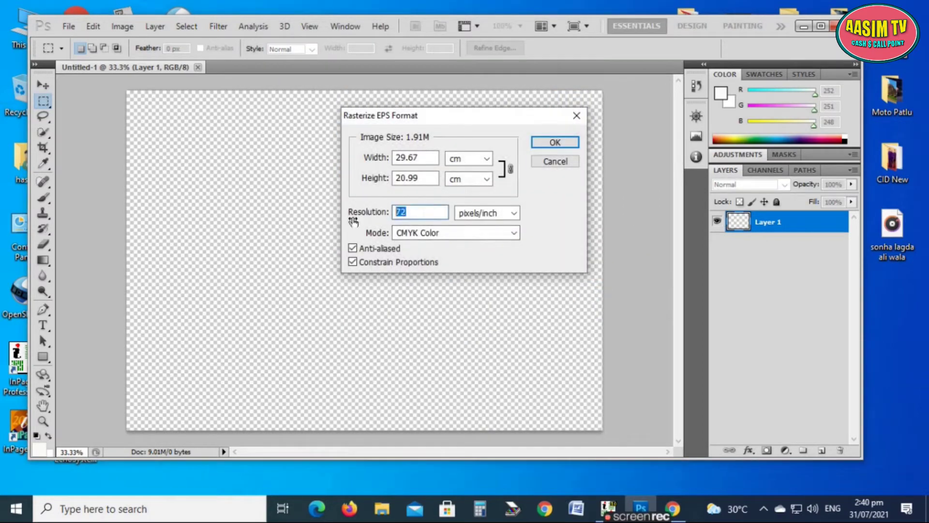
type("300")
left_click(453, 235)
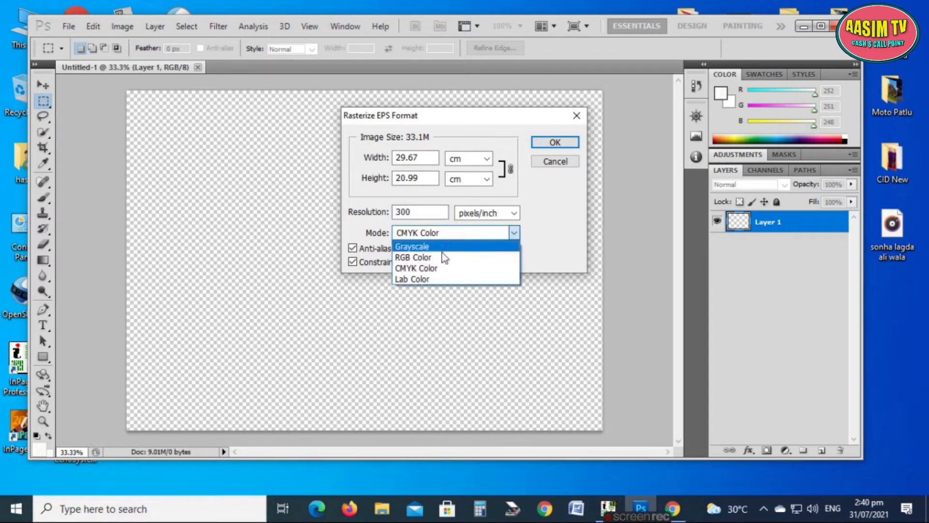
left_click(444, 261)
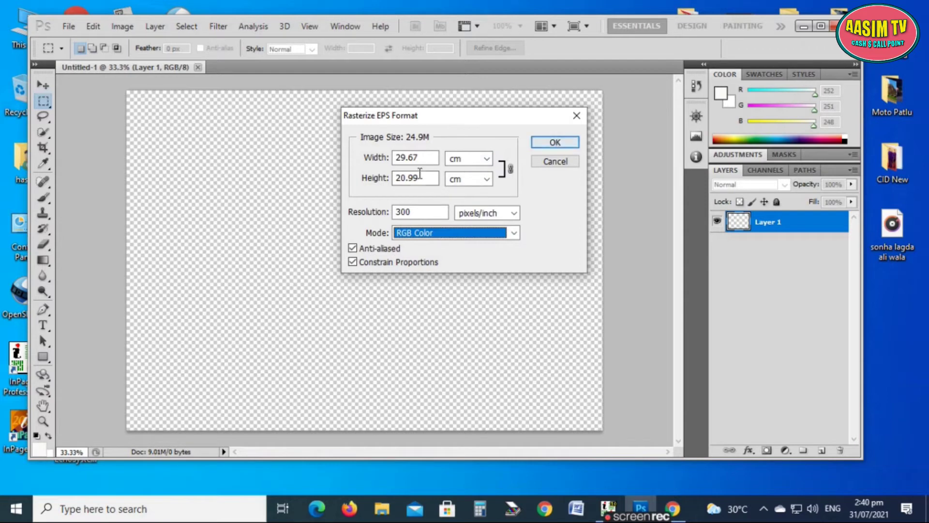
- Switch the rasterized image's units to inches, enter a width of 7 and a height of 5, and open it
left_click(481, 163)
left_click(464, 191)
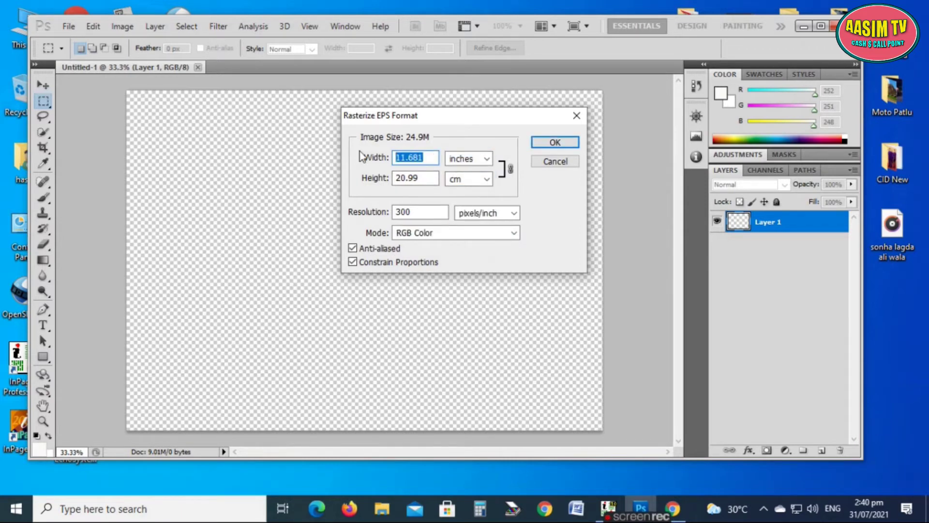
type("7")
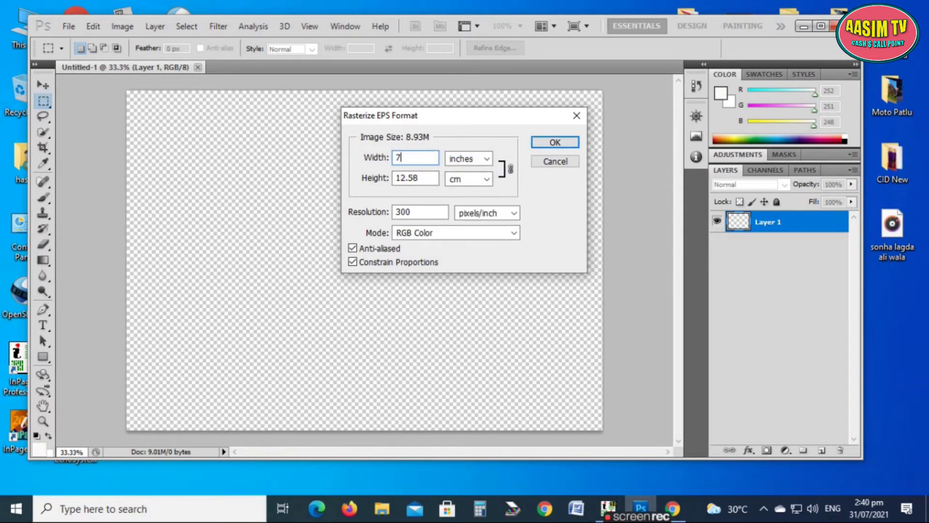
left_click(487, 178)
left_click(474, 216)
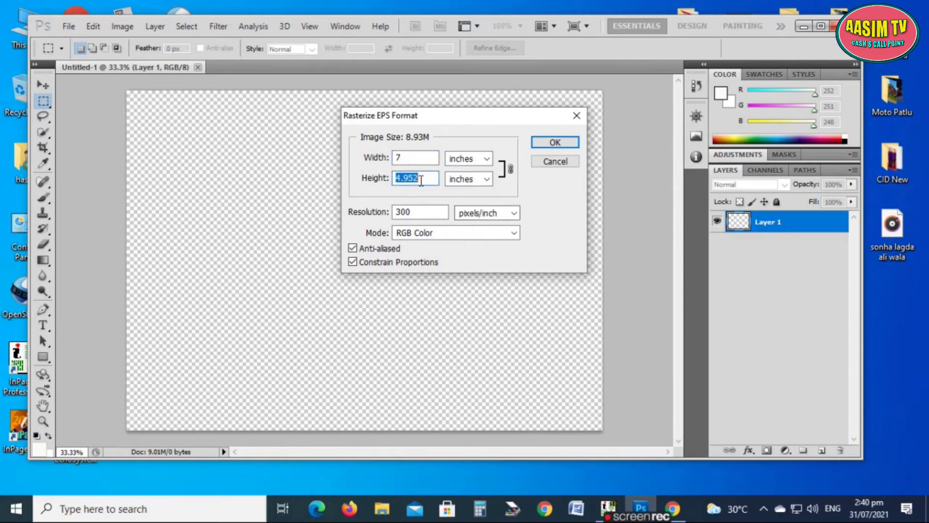
type("5")
left_click(554, 142)
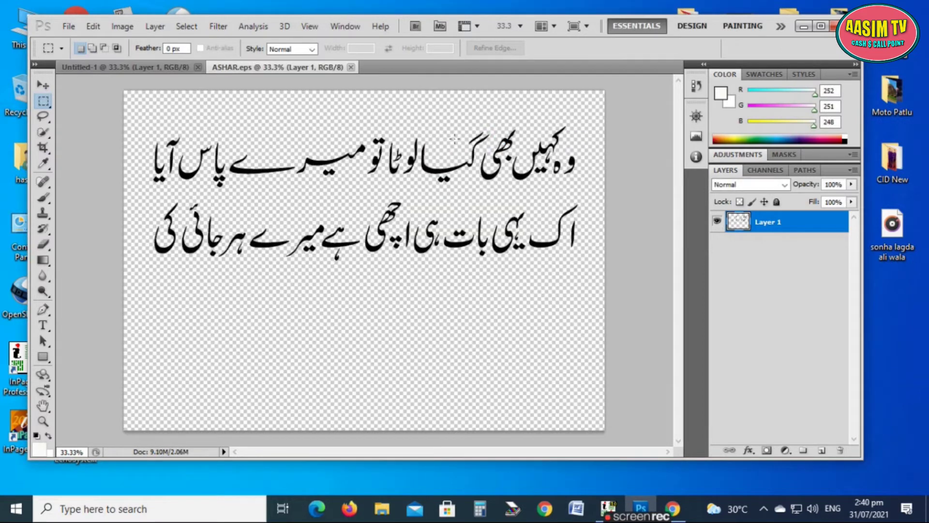
- Copy the whole verse from ASHAR.eps into Untitled-1 and move it slightly up on the canvas
key("ctrl+a")
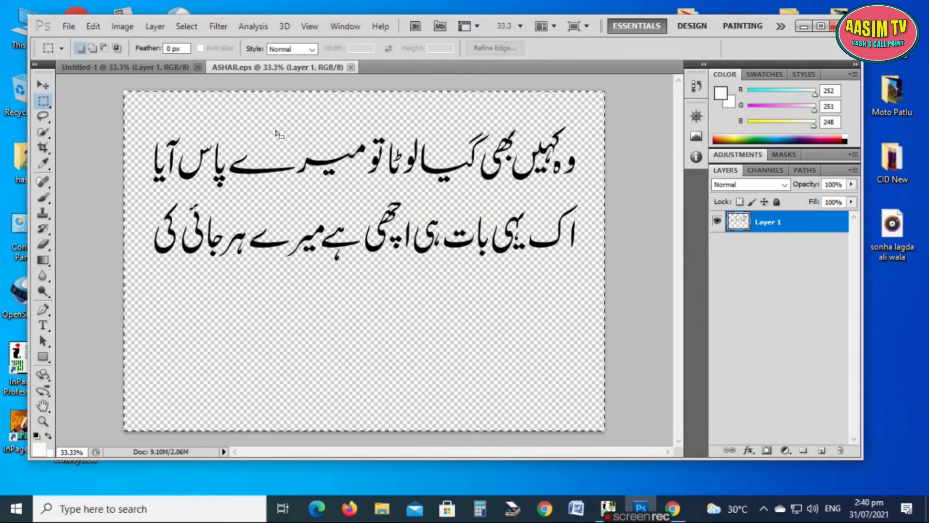
left_click(119, 67)
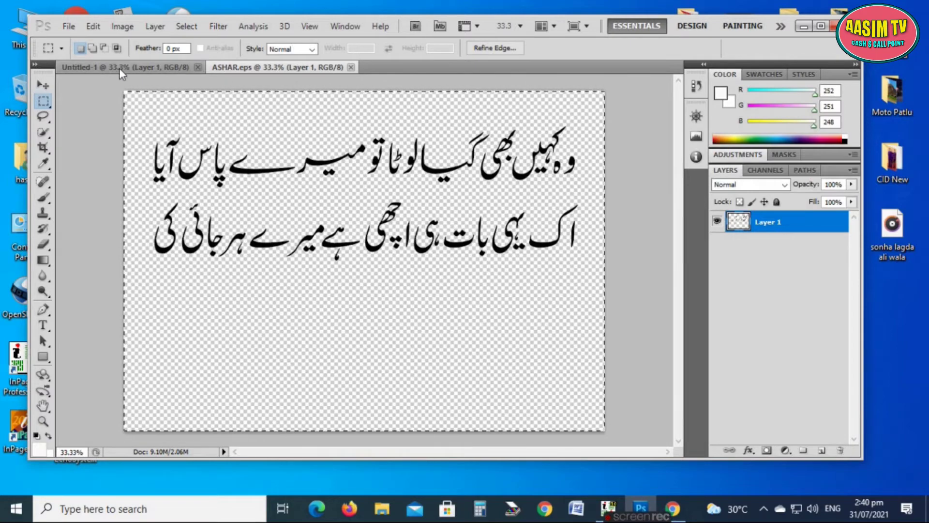
key("ctrl+v")
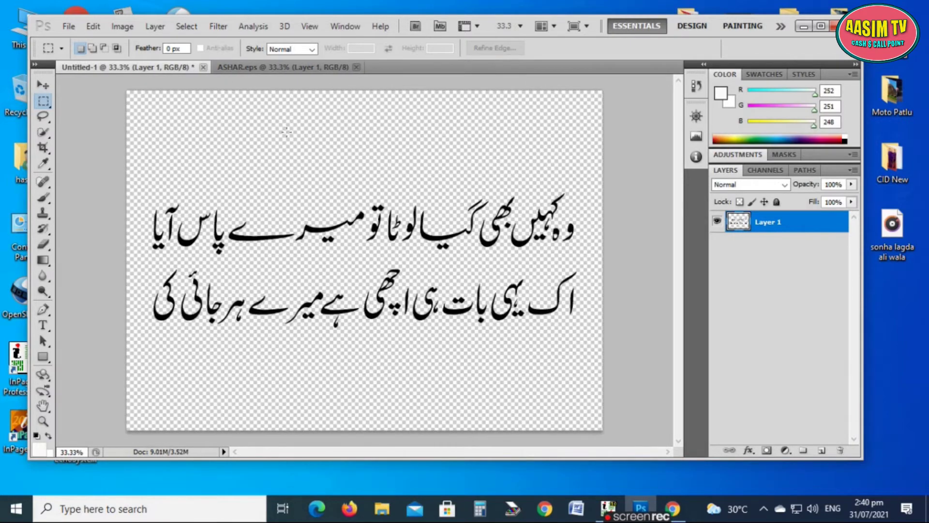
left_click(43, 85)
left_click_drag(474, 260, 476, 219)
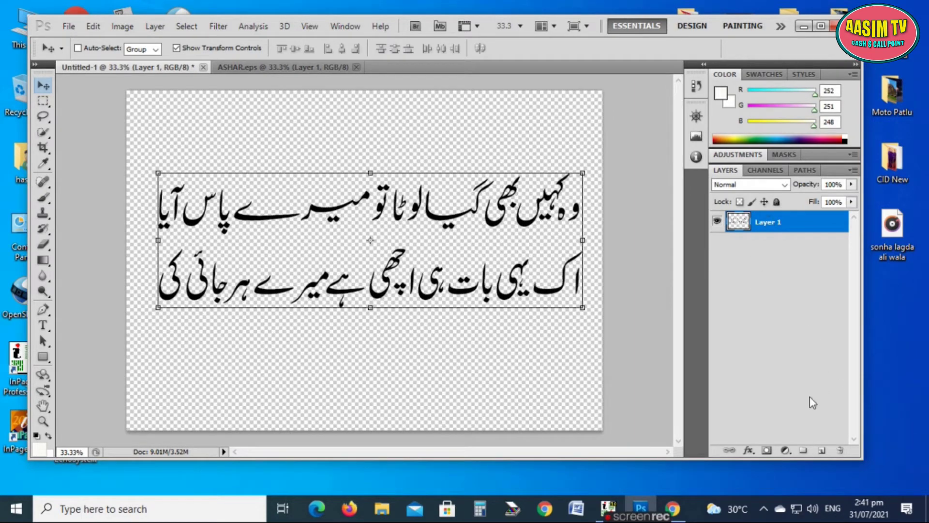
- Add a new empty layer and place it beneath the verse layer
left_click(822, 450)
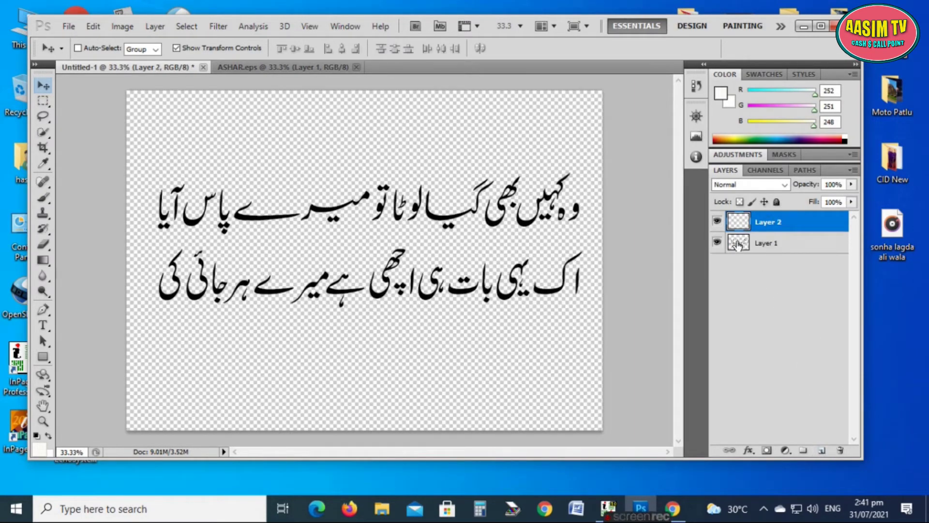
left_click_drag(737, 213, 773, 243)
left_click(775, 252)
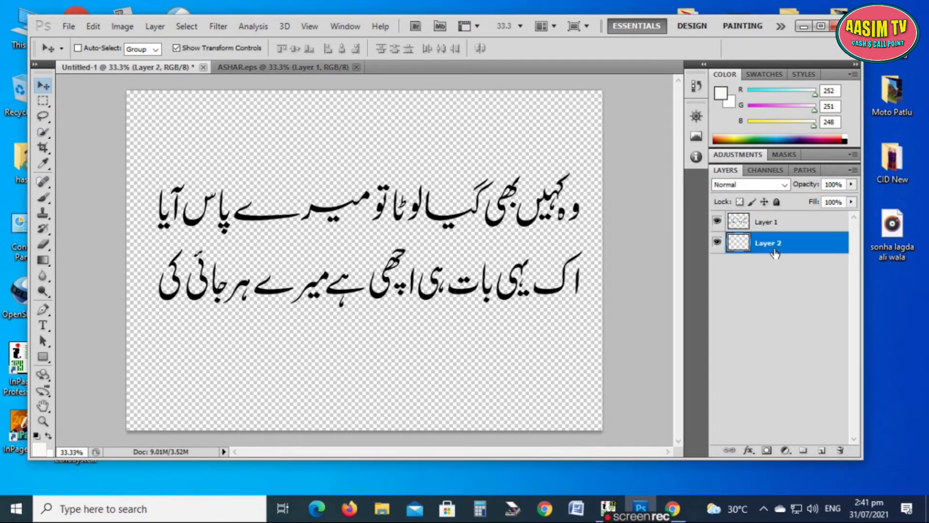
- Rename the new empty layer as Back ground
right_click(774, 252)
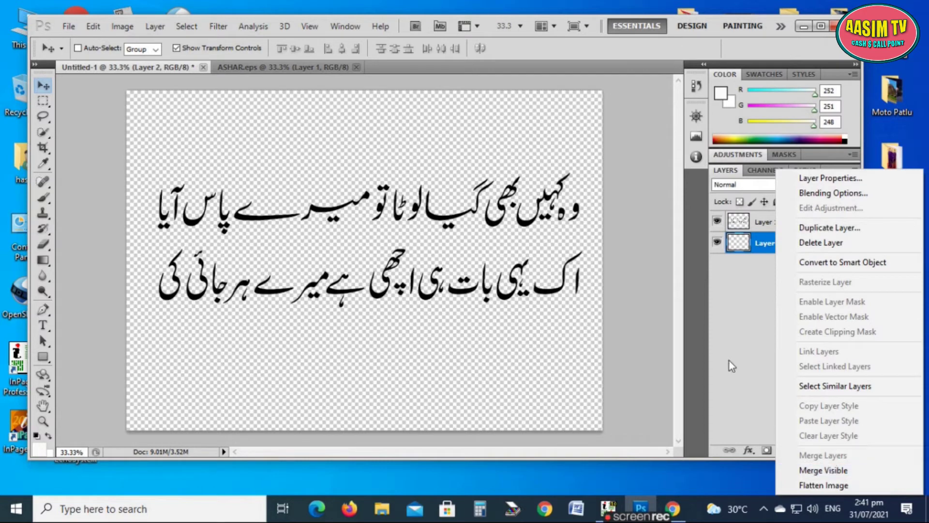
left_click(753, 250)
double_click(768, 247)
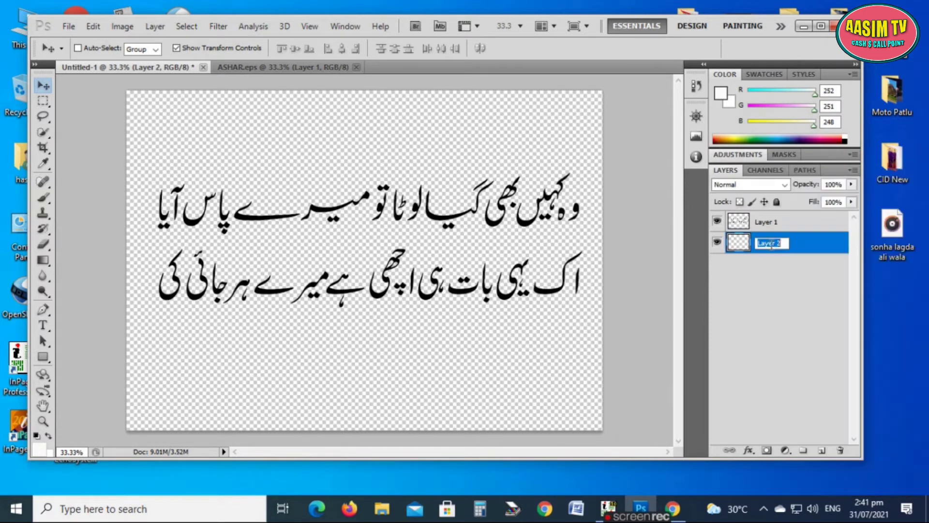
type("bACK")
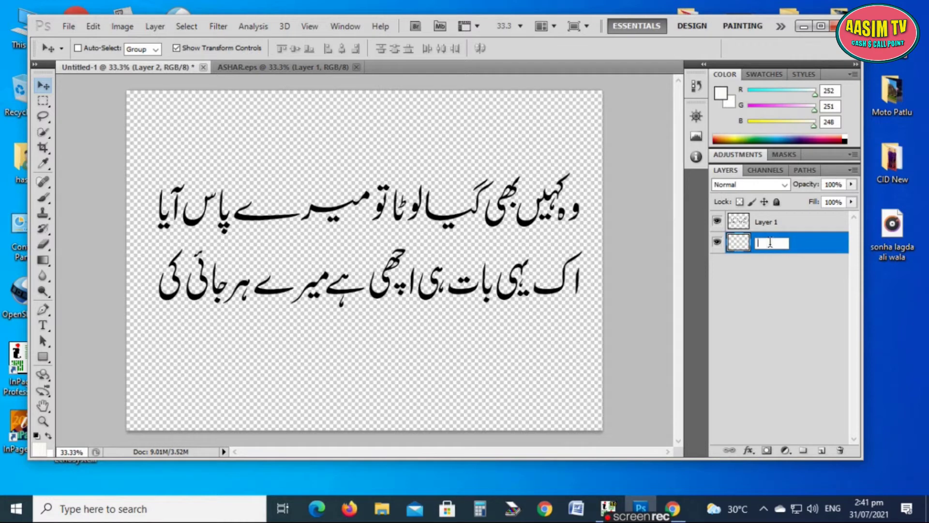
type("Background")
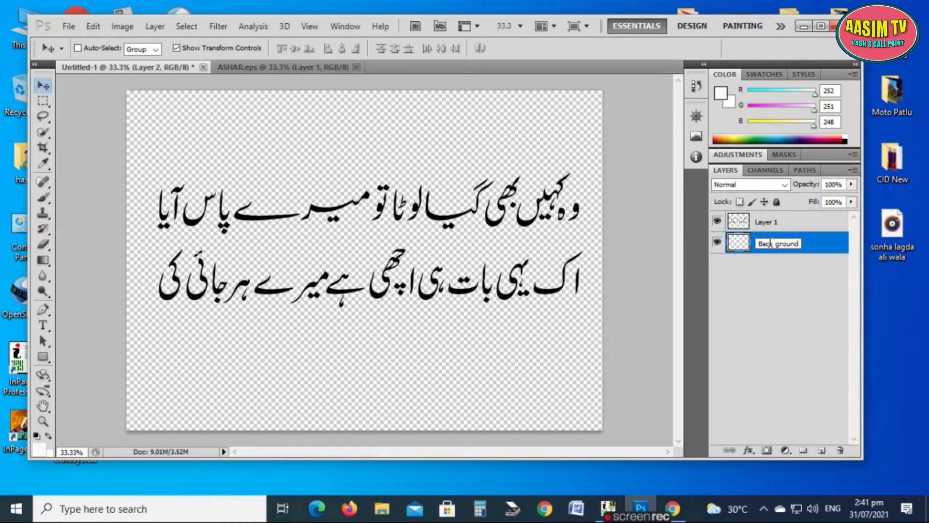
left_click(790, 321)
left_click(741, 245)
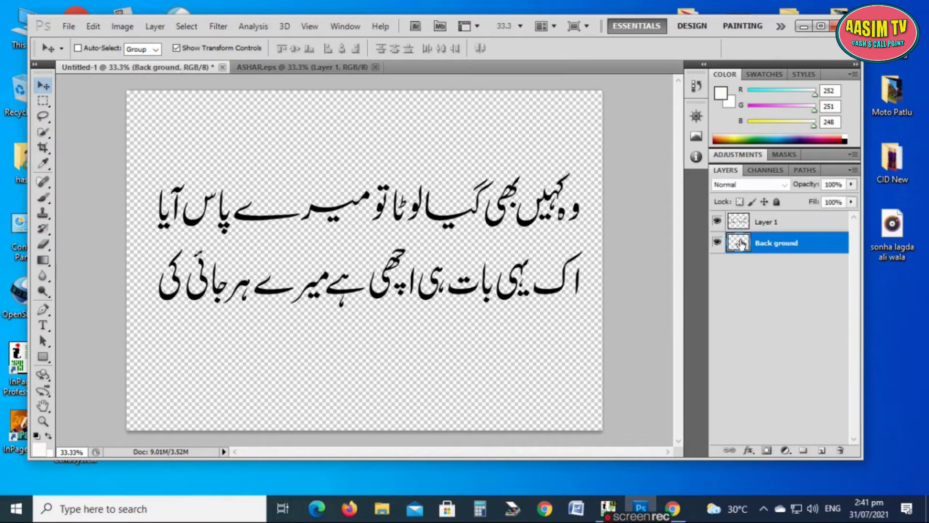
double_click(741, 243)
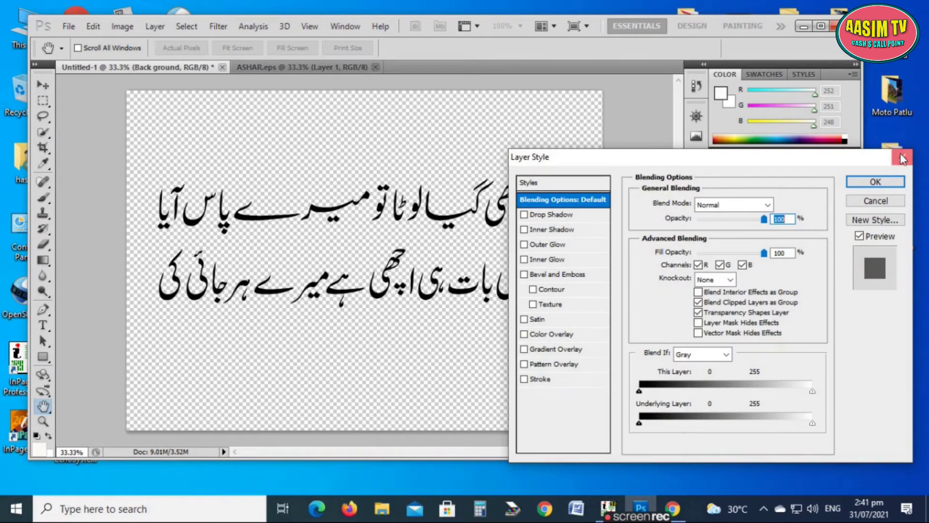
left_click(903, 159)
right_click(750, 249)
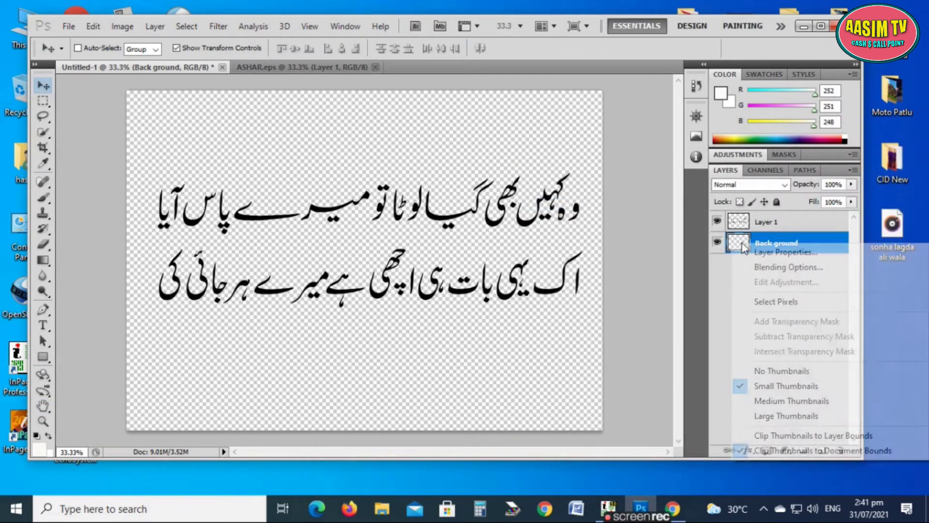
left_click(771, 268)
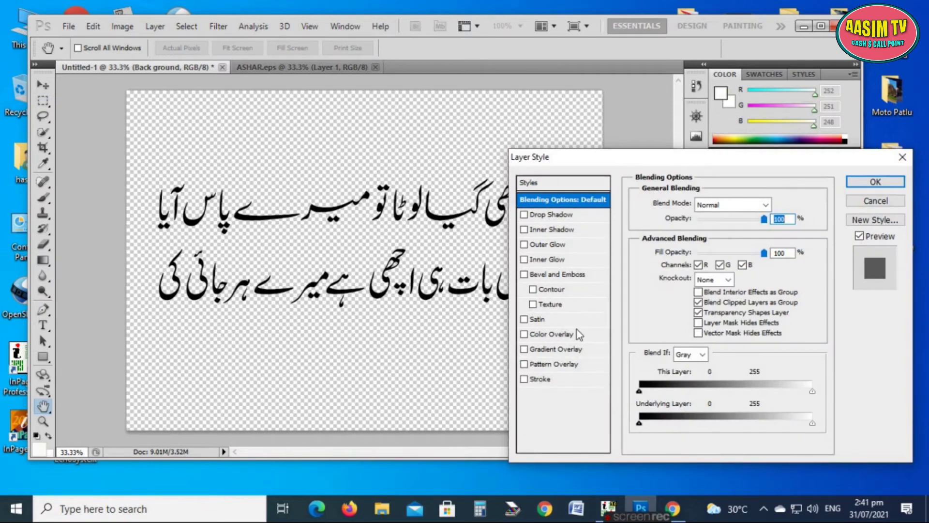
left_click(571, 334)
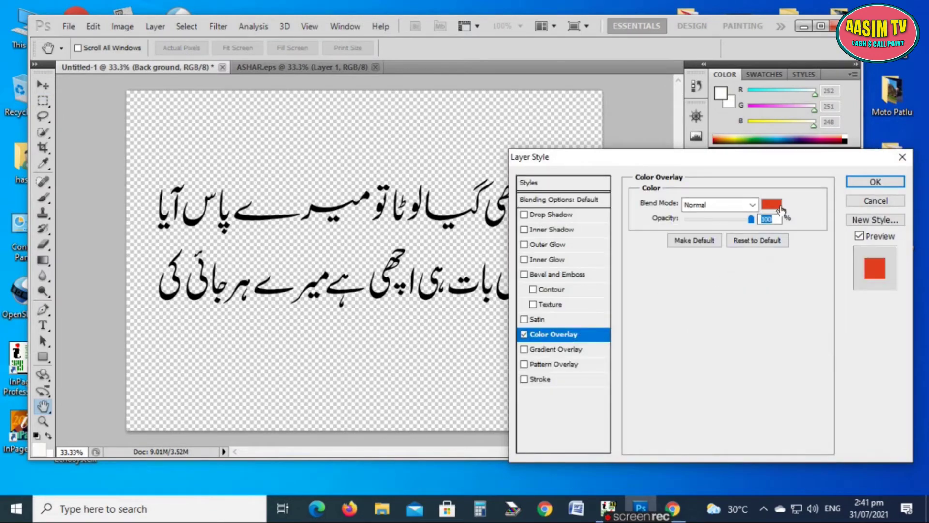
left_click(771, 204)
left_click(835, 231)
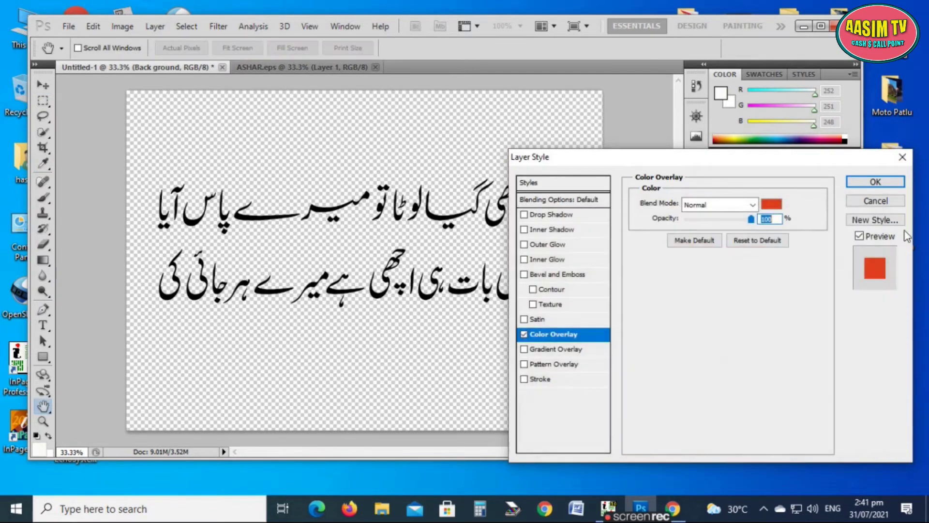
left_click(881, 201)
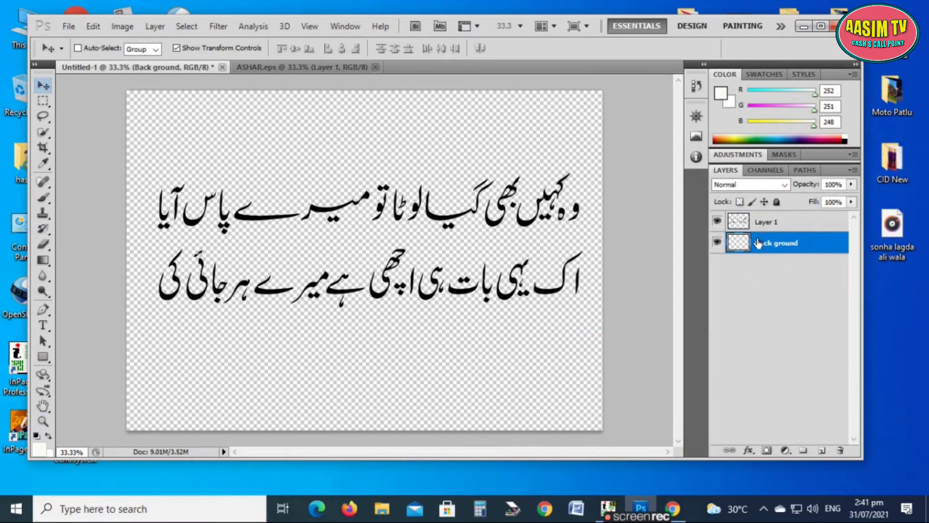
- Fill the Back ground layer with the custom maroon color 8c1f43
left_click(92, 26)
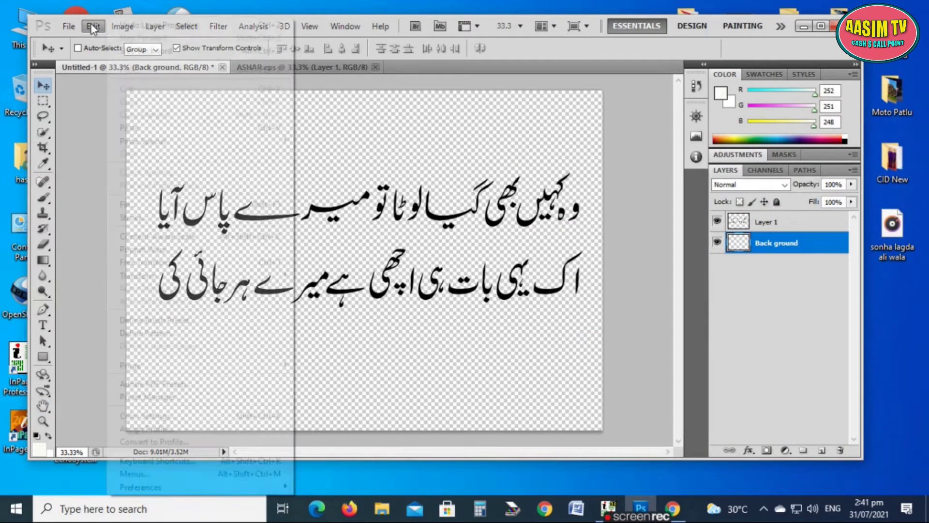
left_click(187, 208)
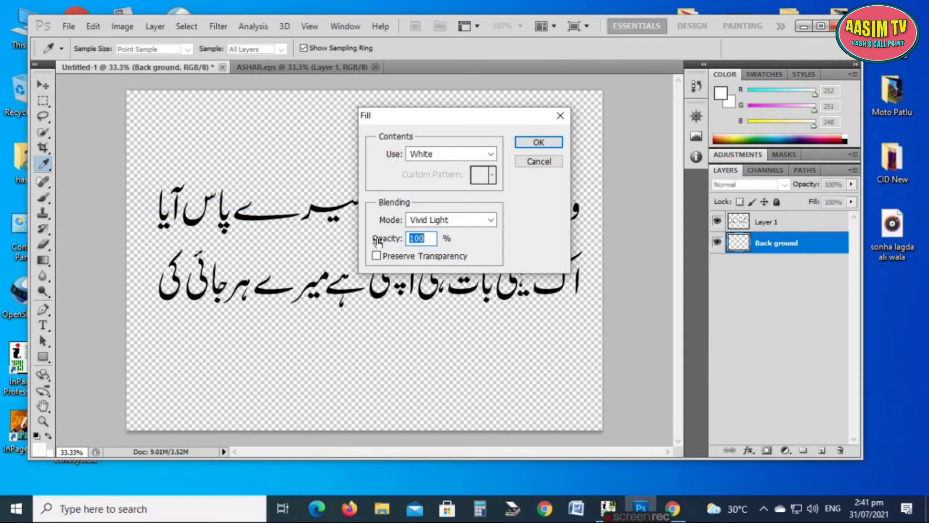
left_click(446, 154)
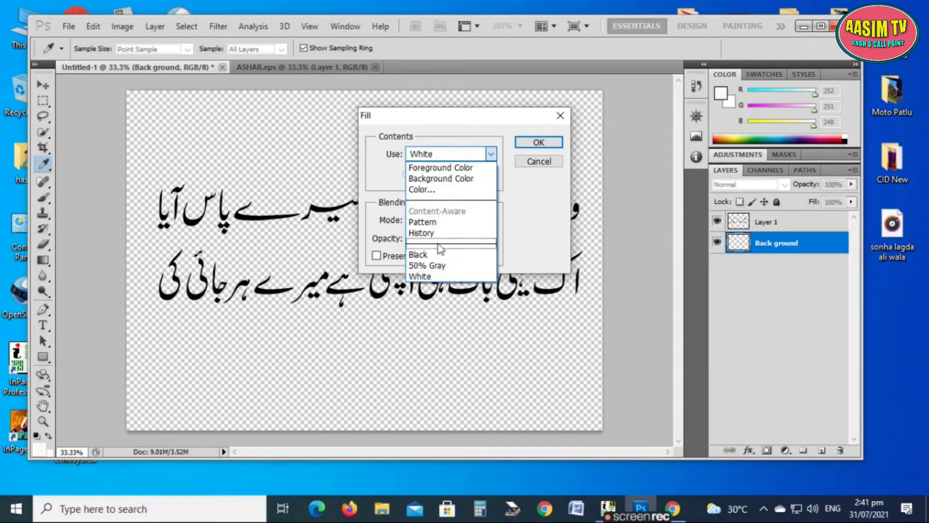
left_click(441, 193)
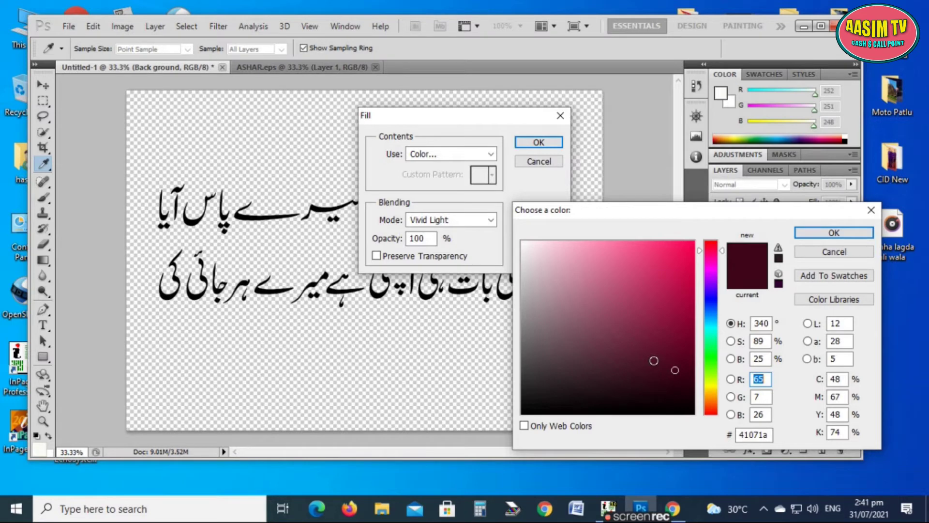
left_click(654, 356)
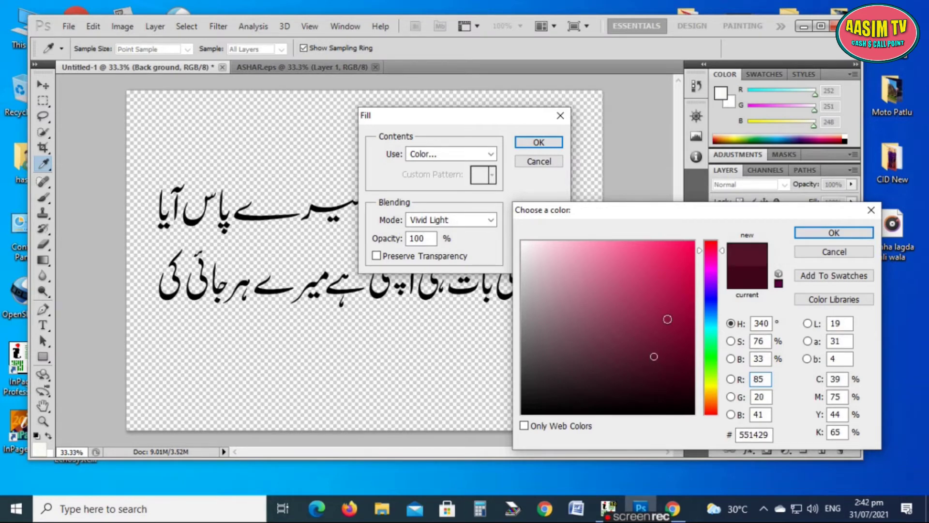
left_click(657, 318)
left_click(833, 233)
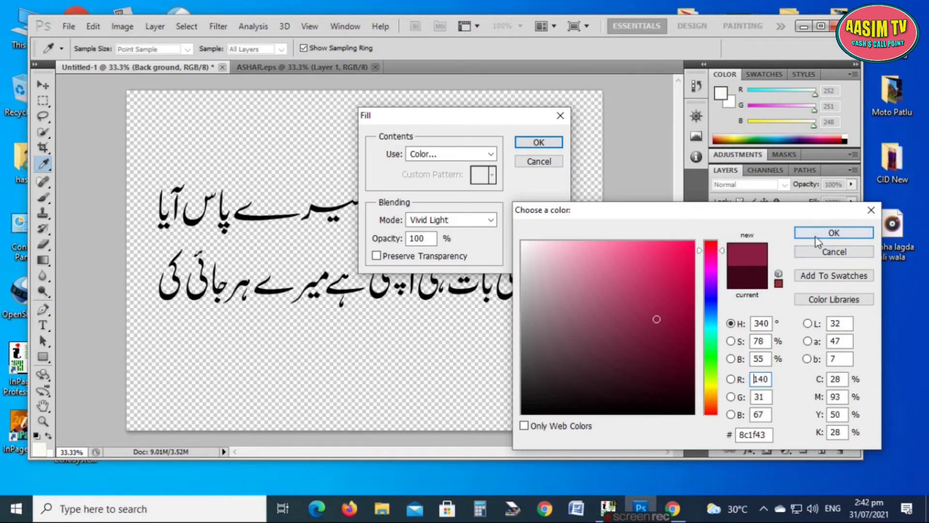
left_click(538, 141)
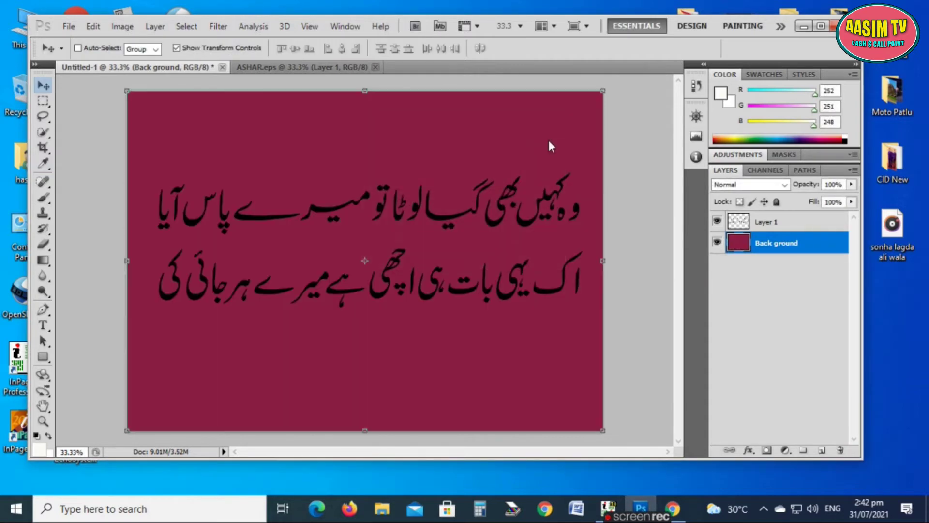
- Apply a Color Overlay to the verse layer, Layer 1, using the yellow f6e803
left_click(43, 101)
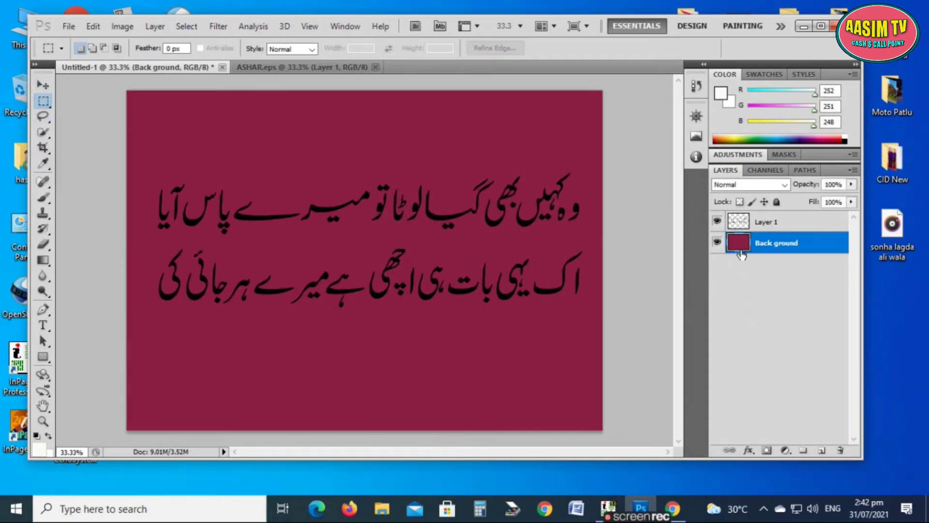
left_click(740, 224)
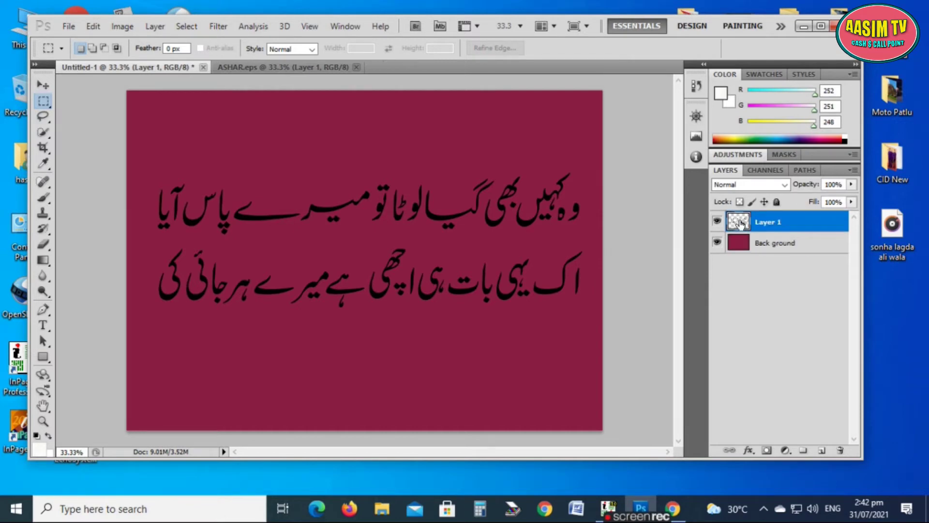
right_click(742, 223)
left_click(767, 245)
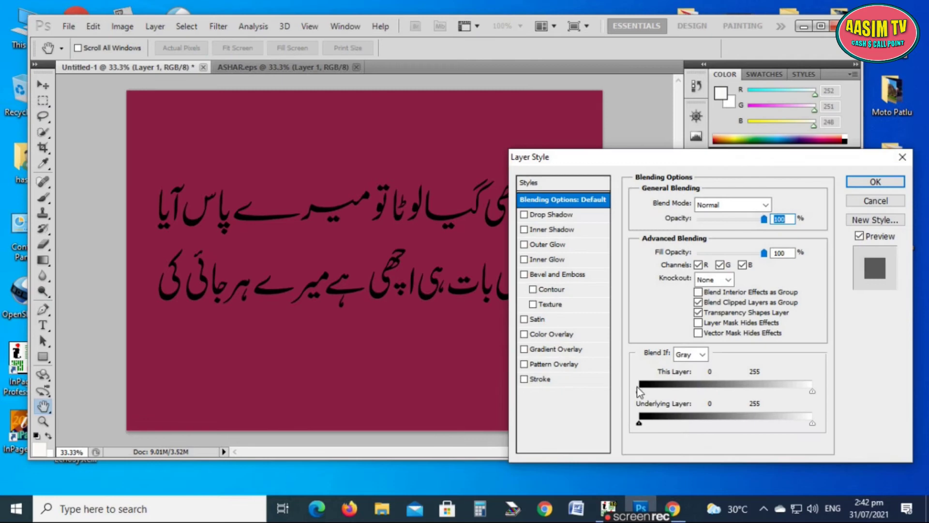
left_click(566, 333)
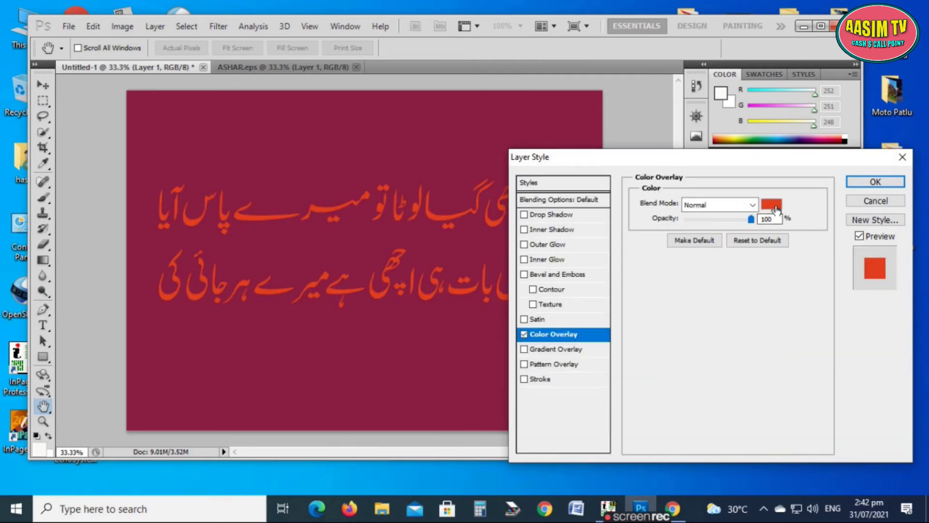
left_click(771, 203)
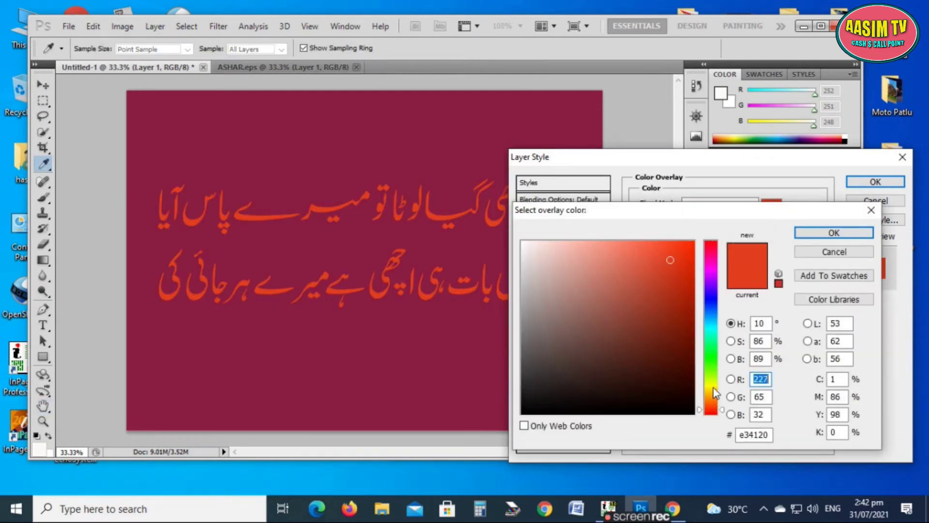
left_click_drag(712, 398, 713, 388)
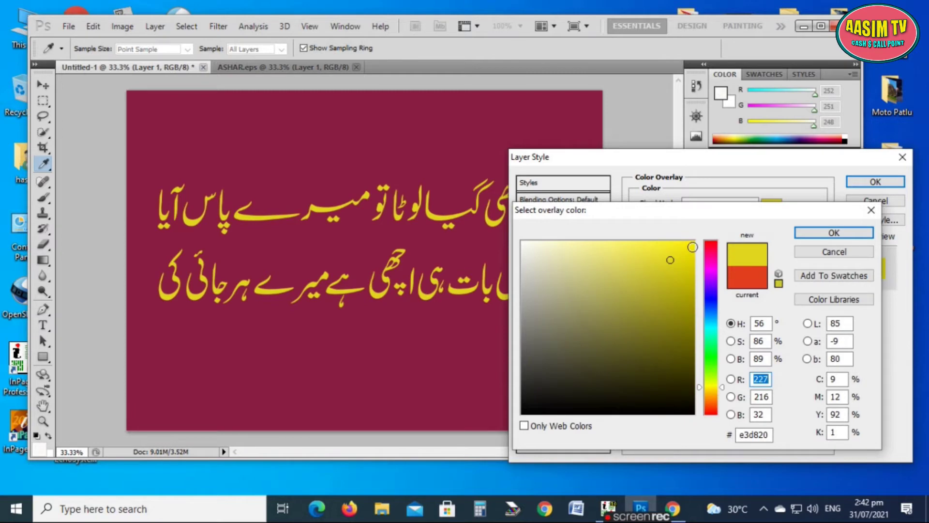
left_click(692, 247)
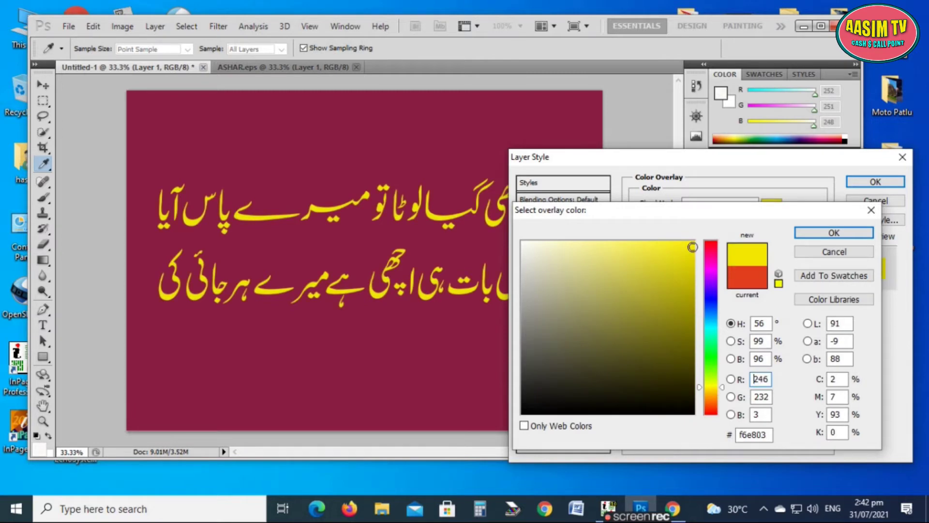
left_click(815, 231)
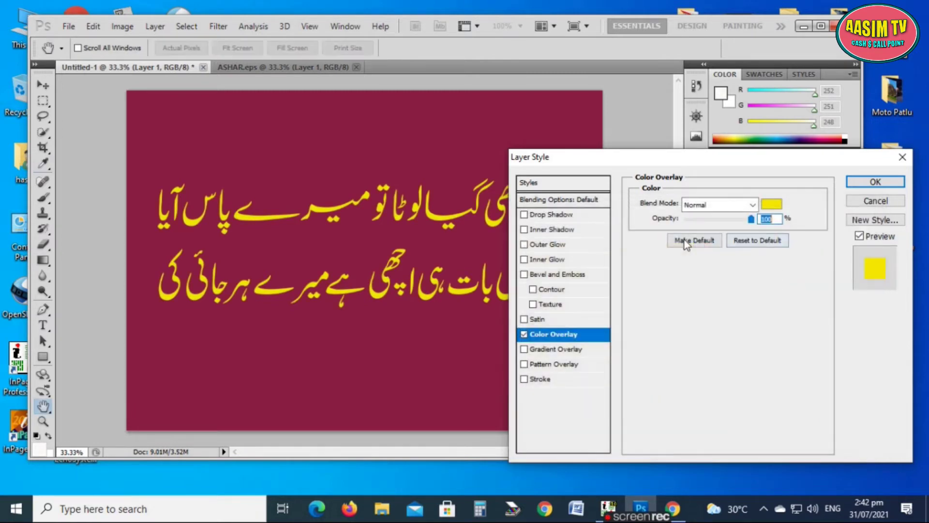
- Add a drop shadow to the verse with 7 px distance and 5% spread, plus a thin black outside stroke
left_click(552, 214)
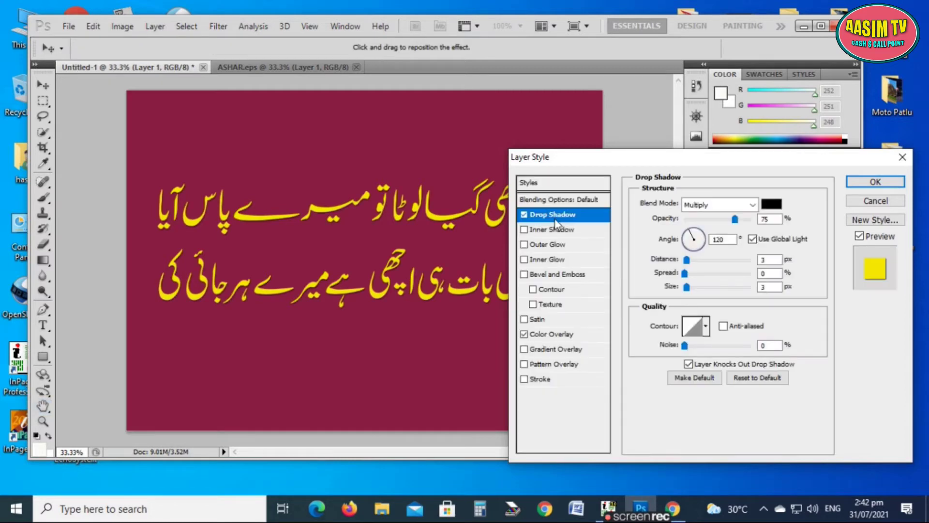
left_click_drag(689, 263, 690, 262)
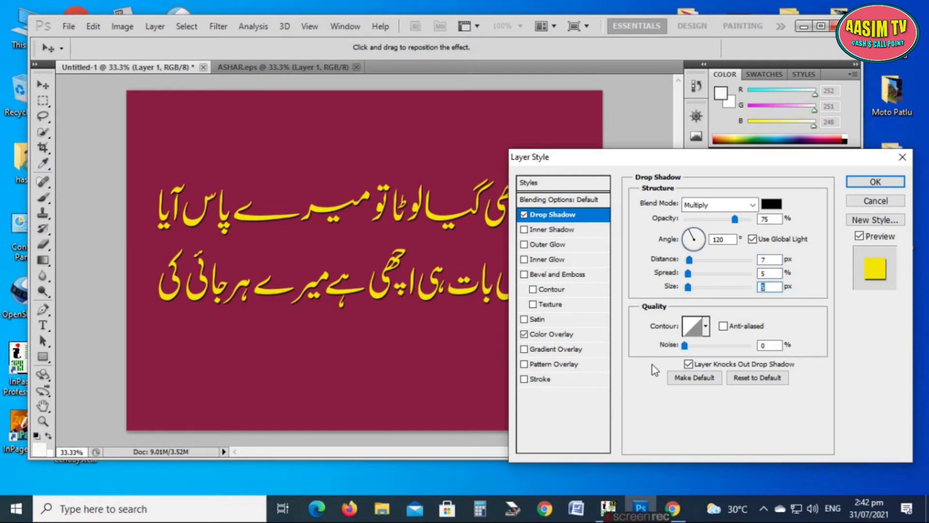
left_click(540, 380)
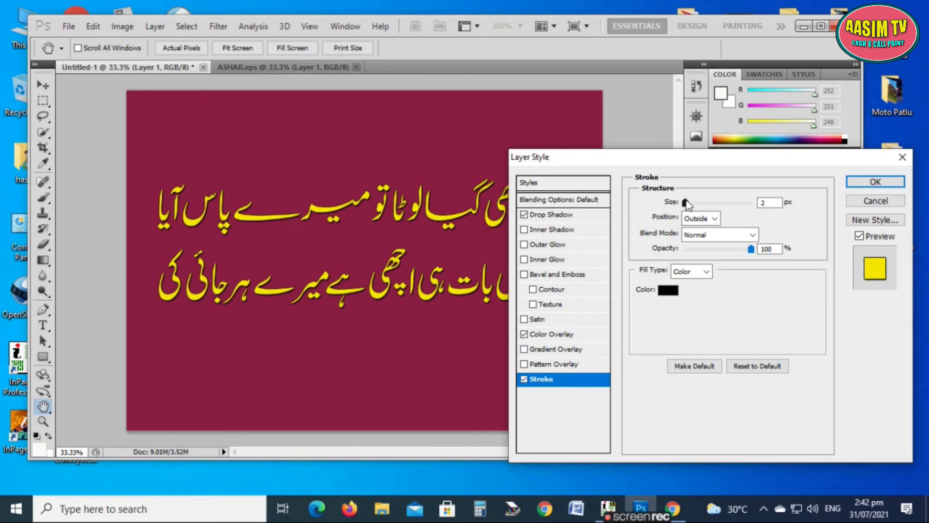
left_click_drag(683, 205, 667, 209)
- Add an outer glow to the verse in a maroon darker than the background, with the Multiply blend mode
left_click(542, 246)
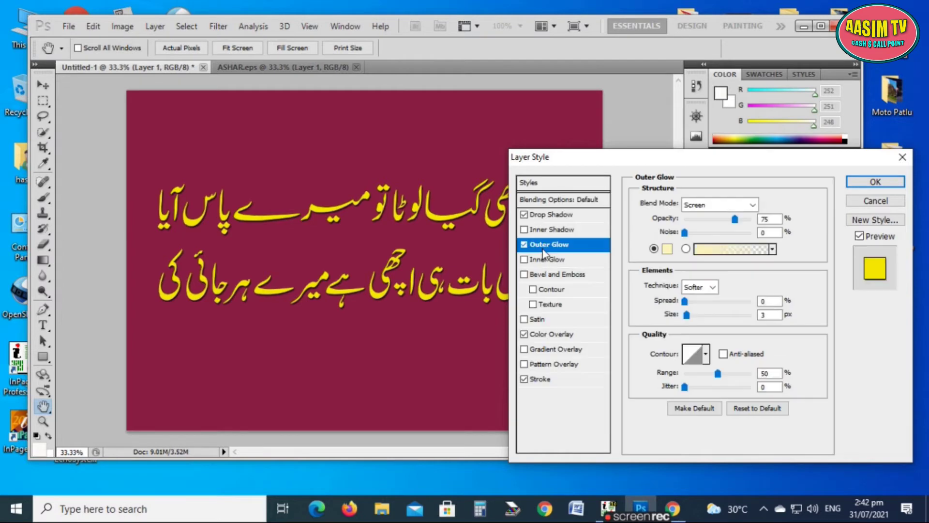
left_click(667, 248)
left_click(323, 271)
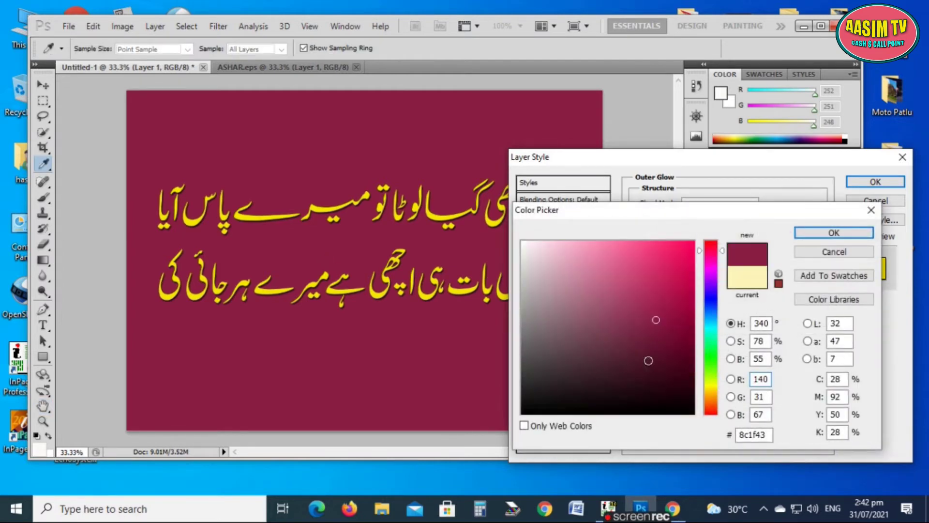
left_click(846, 230)
left_click(726, 205)
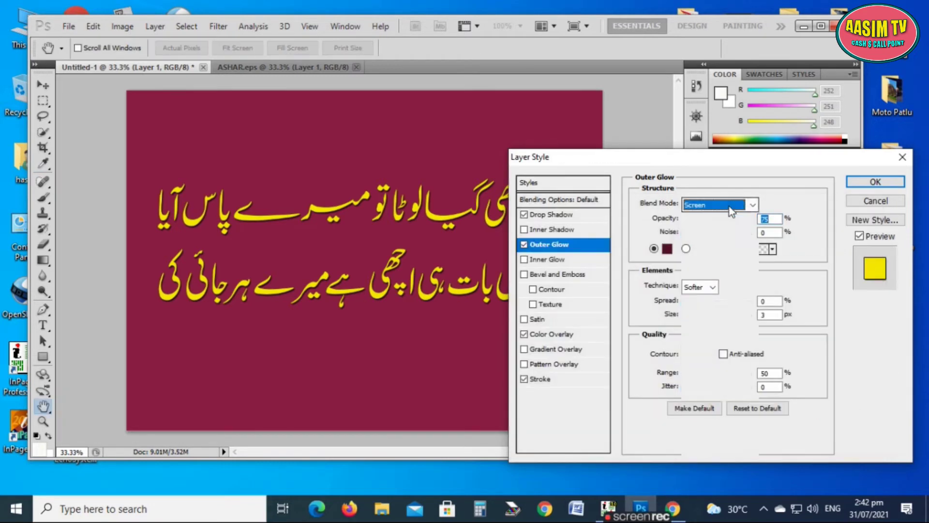
left_click(720, 50)
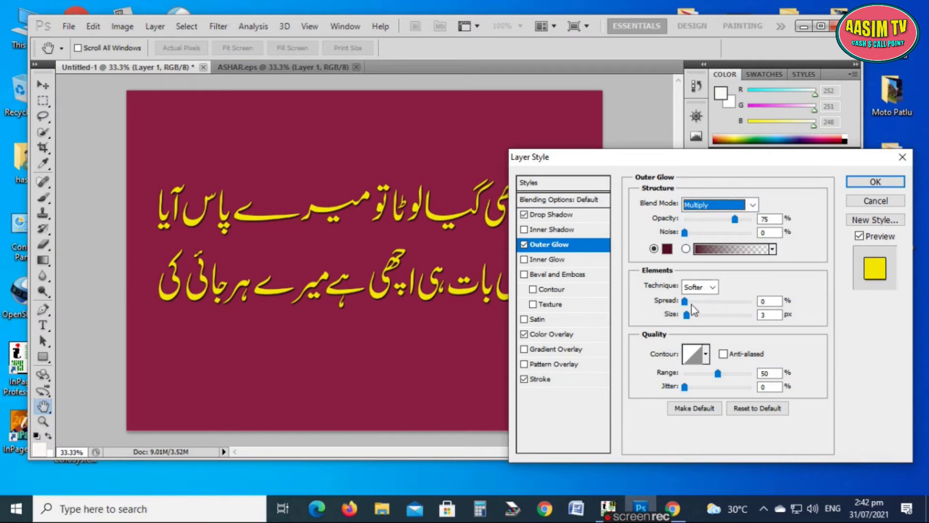
- Widen the verse's outer glow to 22% spread and 103 px size
left_click_drag(692, 305, 708, 324)
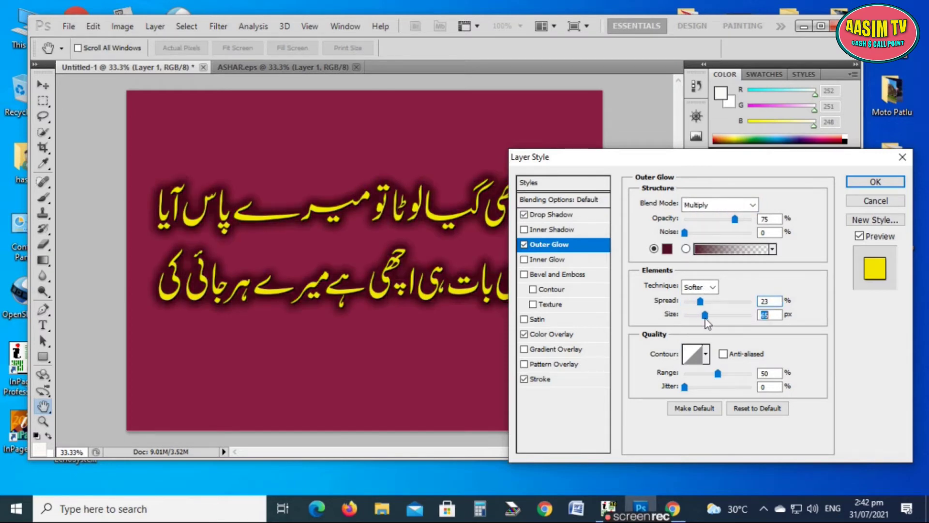
left_click(703, 315)
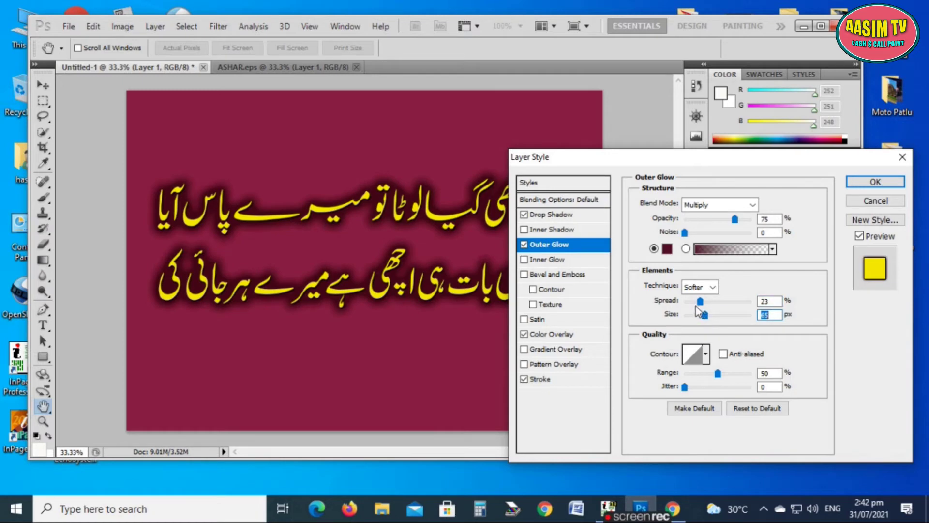
mouse_move(699, 302)
left_mouse_down()
mouse_move(707, 306)
mouse_move(701, 315)
mouse_move(724, 315)
mouse_move(695, 303)
mouse_move(702, 306)
left_mouse_up()
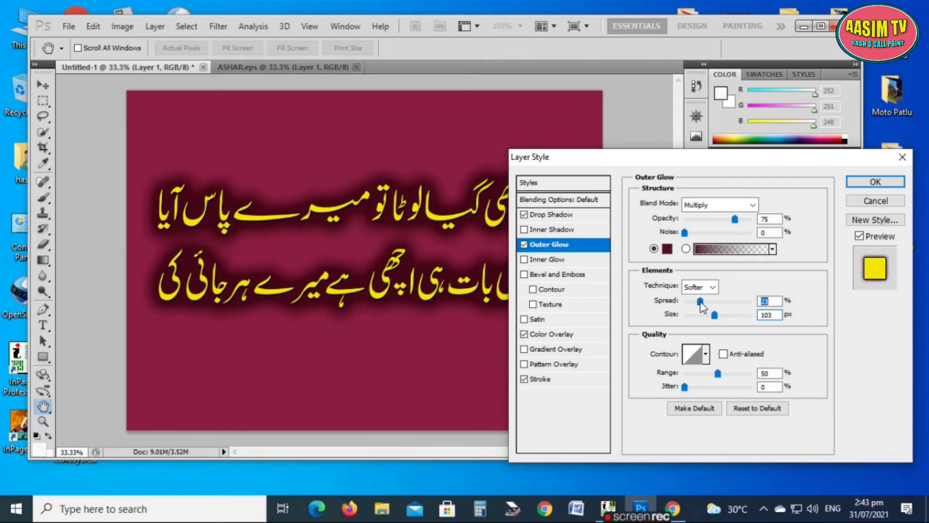
- Change the verse's color overlay to the off-white fcfcf9
left_click(566, 335)
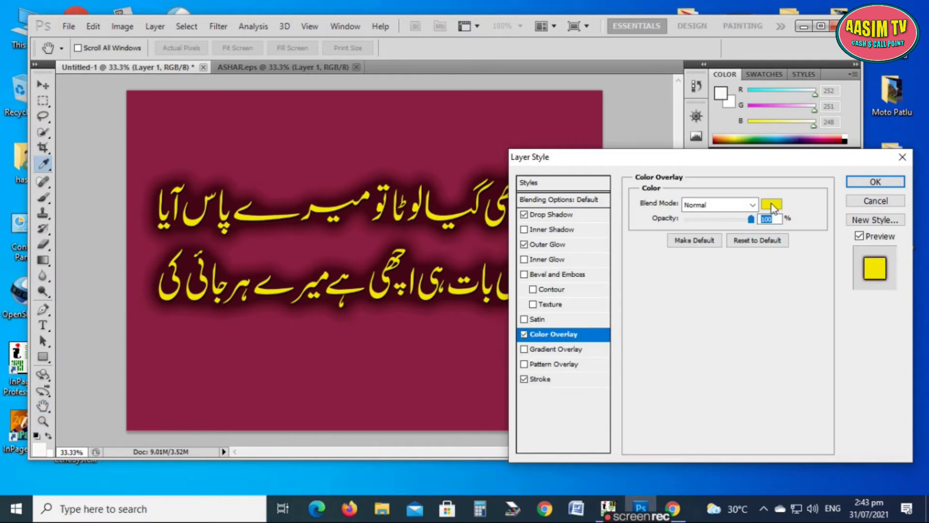
left_click(772, 204)
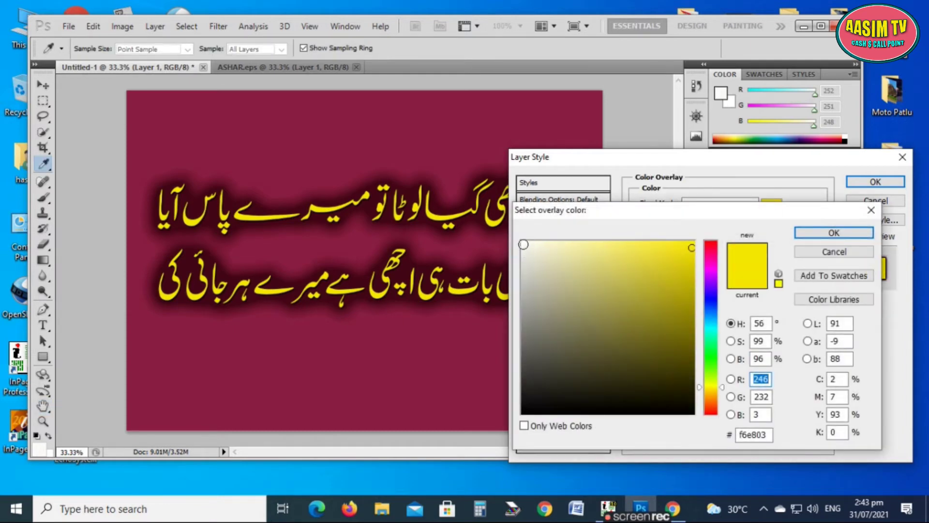
left_click(523, 243)
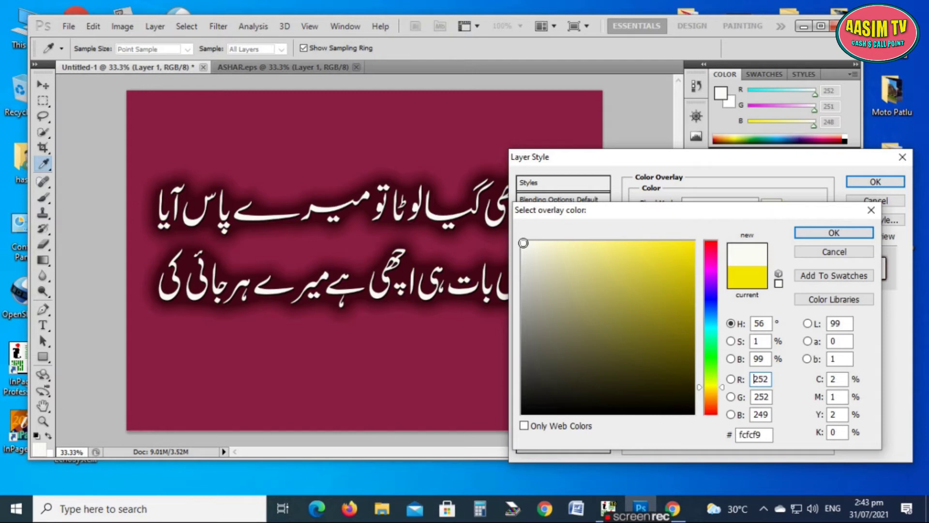
left_click(833, 233)
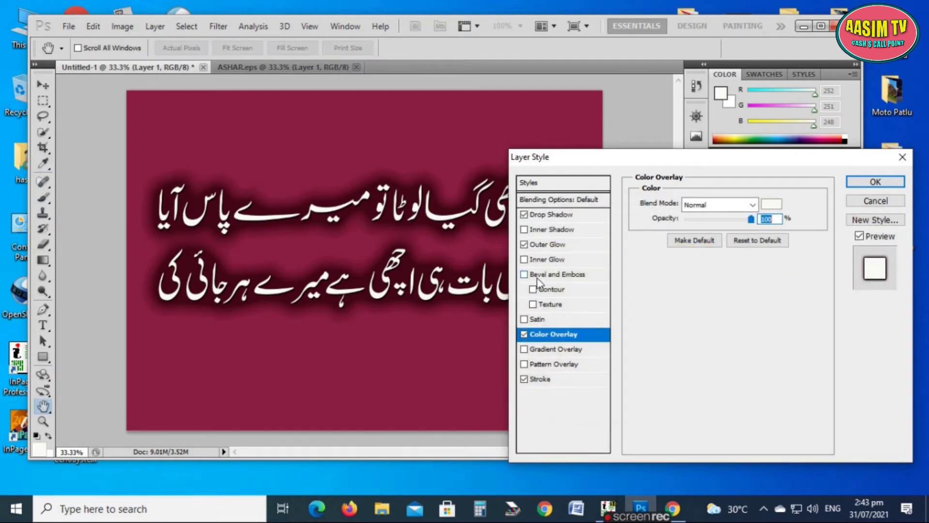
- Try the outer glow in Normal, Luminosity, Soft Light, Lighten and Color Burn modes, and restore Multiply with 0% jitter
left_click(552, 244)
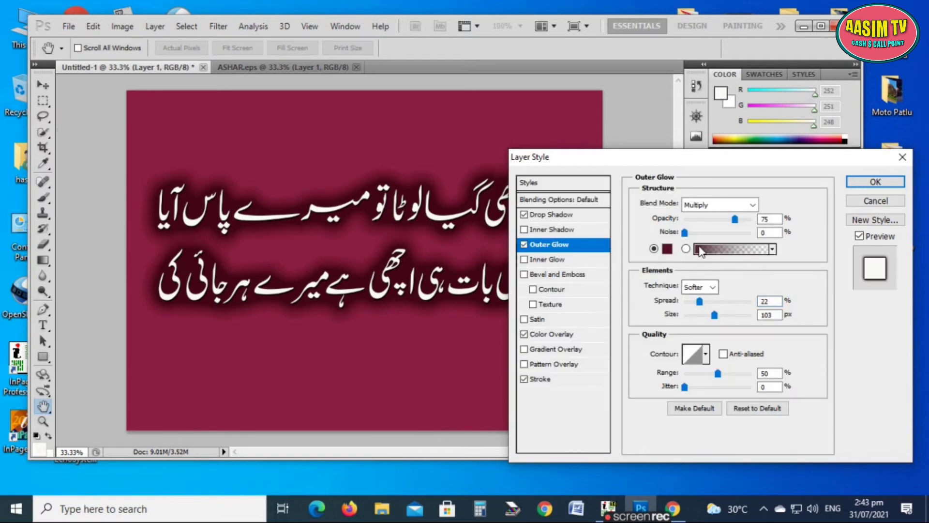
left_click(740, 205)
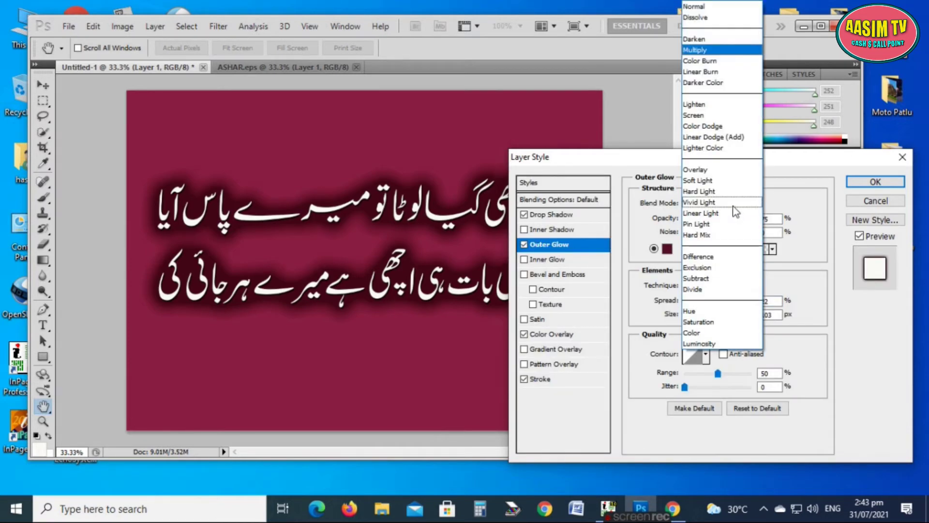
left_click(725, 6)
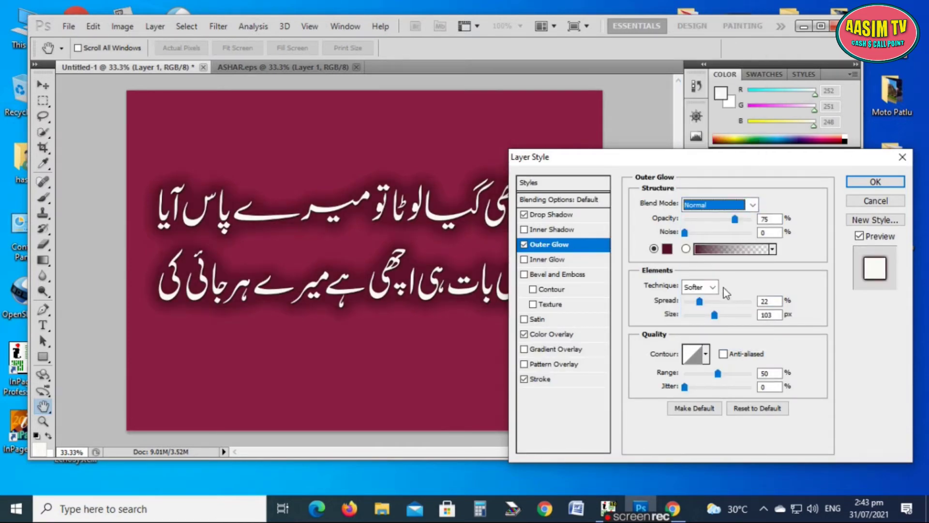
left_click(716, 205)
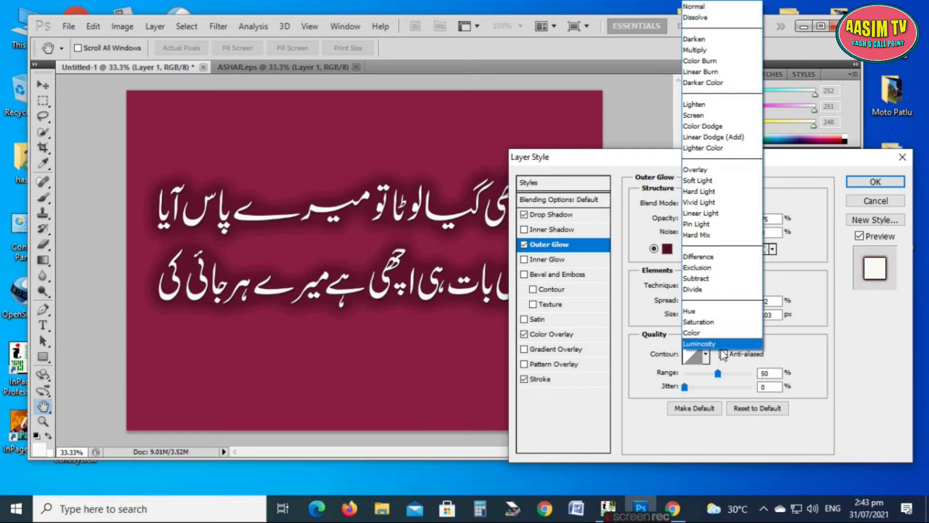
left_click(723, 344)
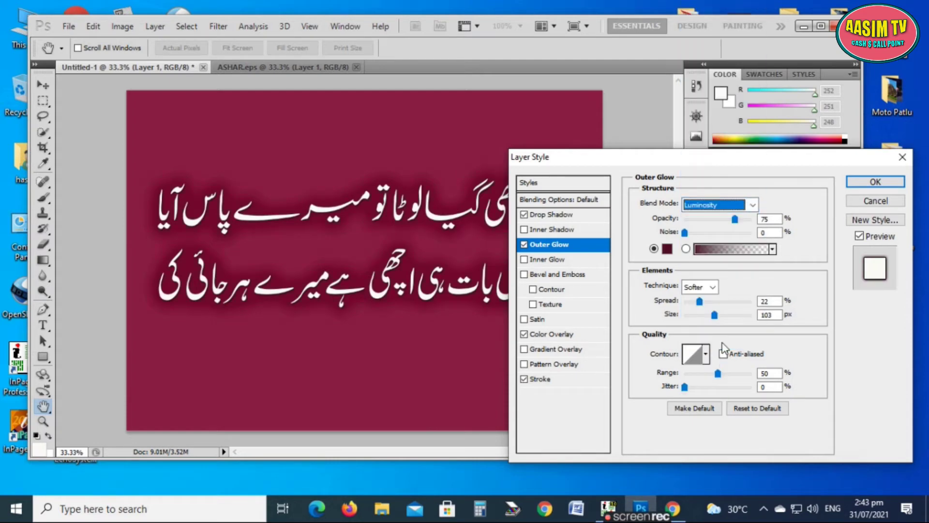
left_click(721, 205)
left_click(702, 183)
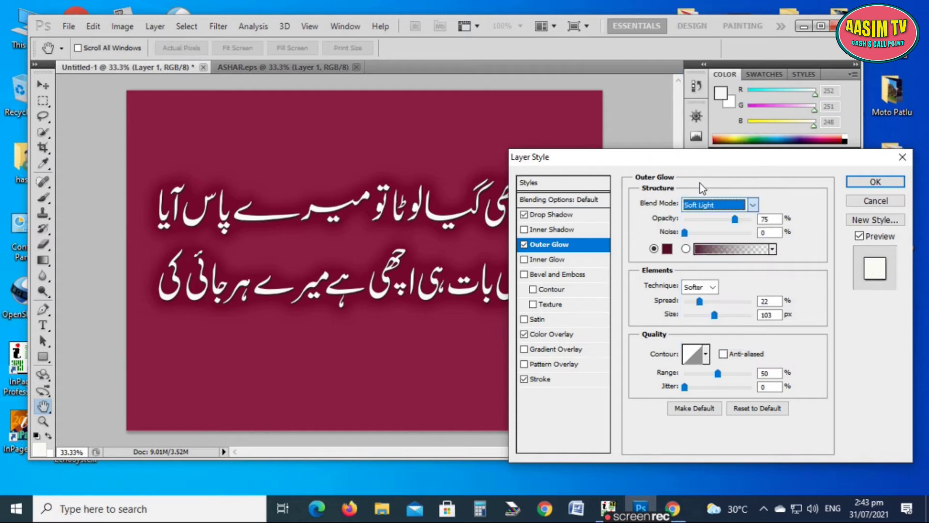
left_click(719, 208)
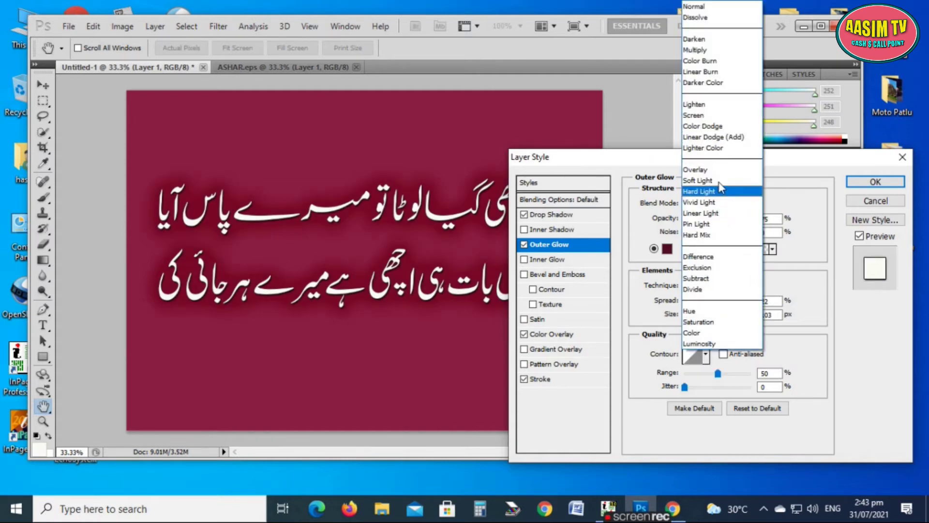
left_click(710, 105)
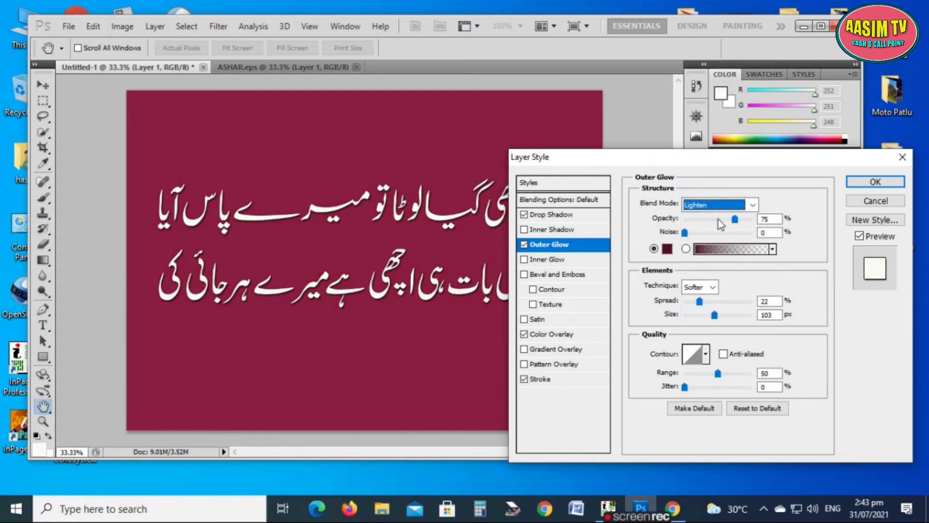
left_click(716, 205)
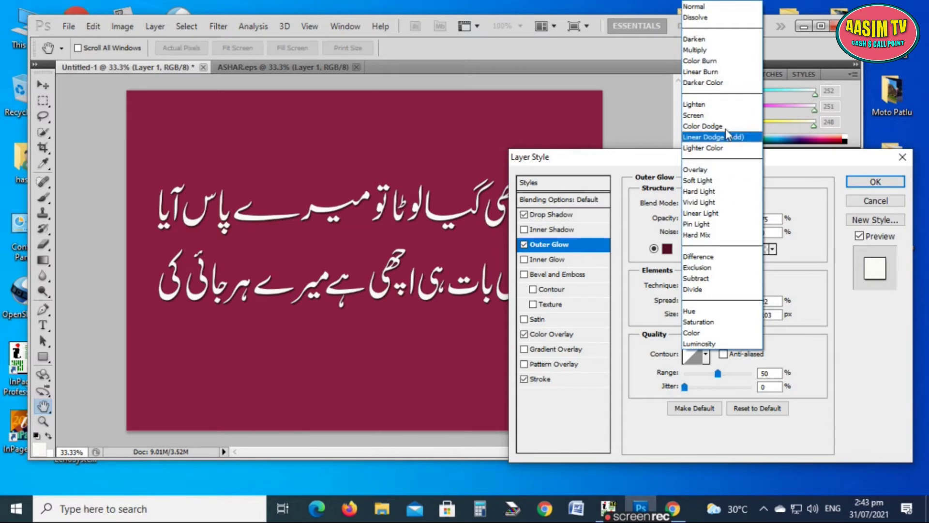
left_click(711, 61)
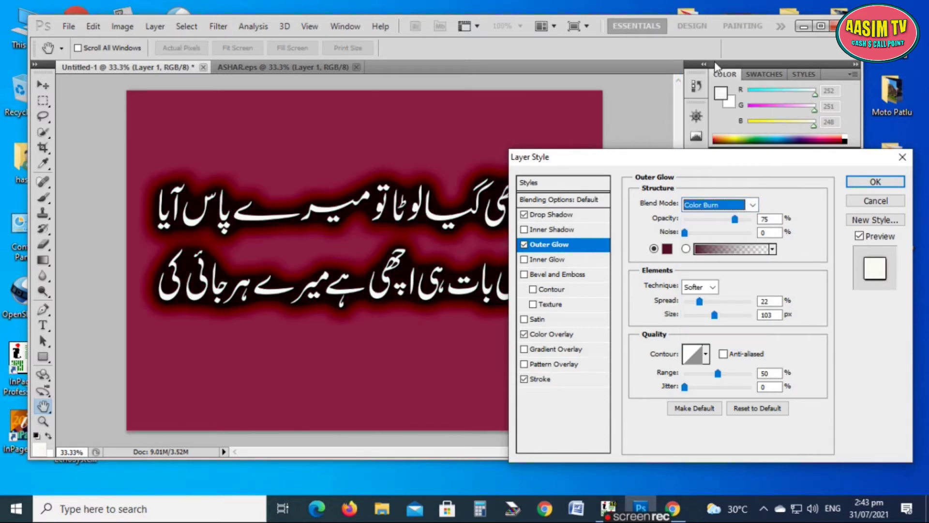
left_click(715, 205)
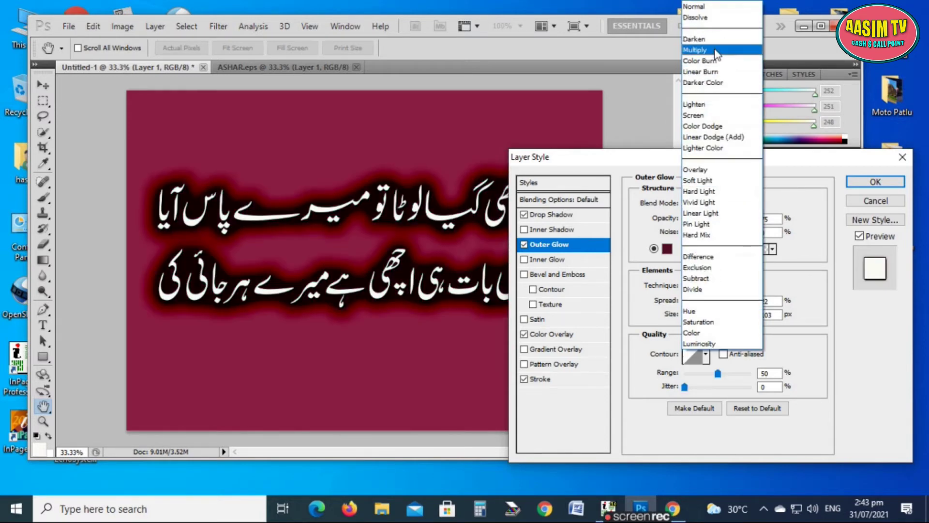
left_click(717, 53)
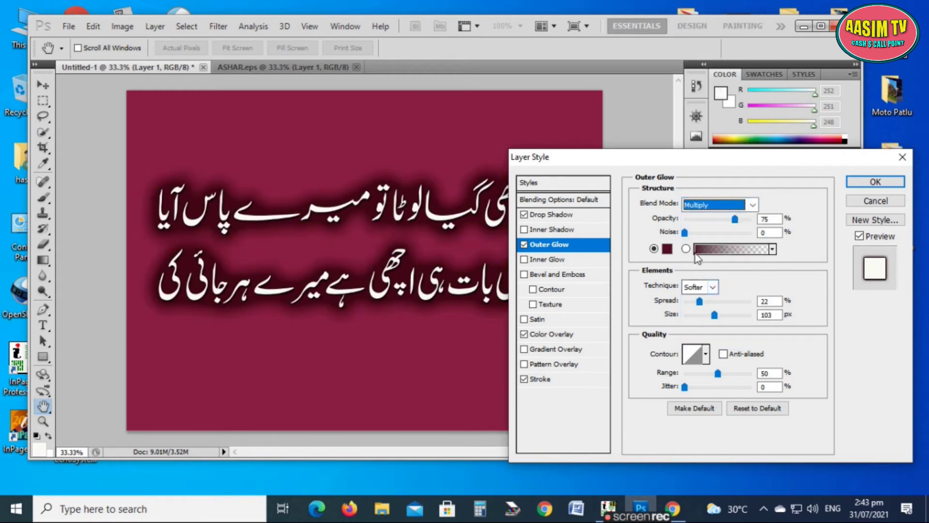
mouse_move(699, 388)
left_mouse_down()
mouse_move(714, 389)
mouse_move(683, 392)
left_mouse_up()
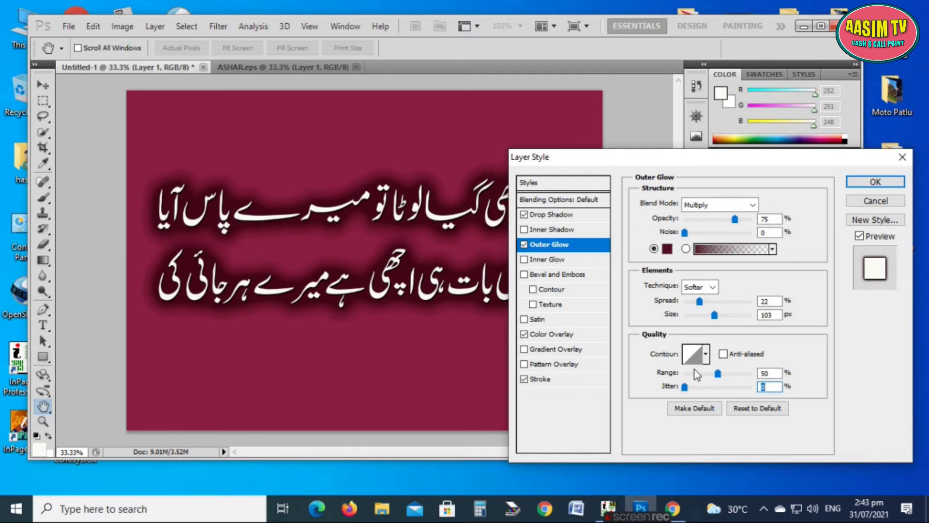
- Set the verse's outer glow to 49% range, 8% spread and 46 px size
left_click_drag(693, 373, 717, 374)
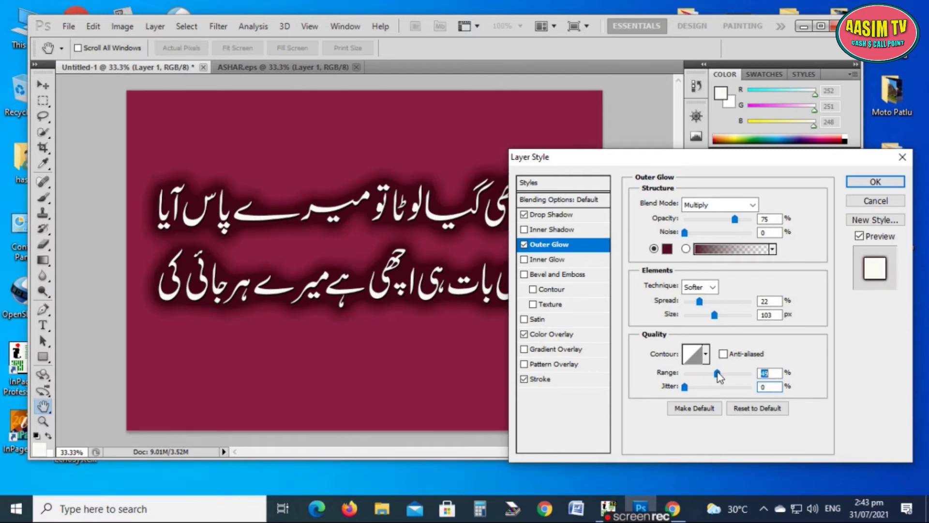
left_click_drag(714, 315, 692, 303)
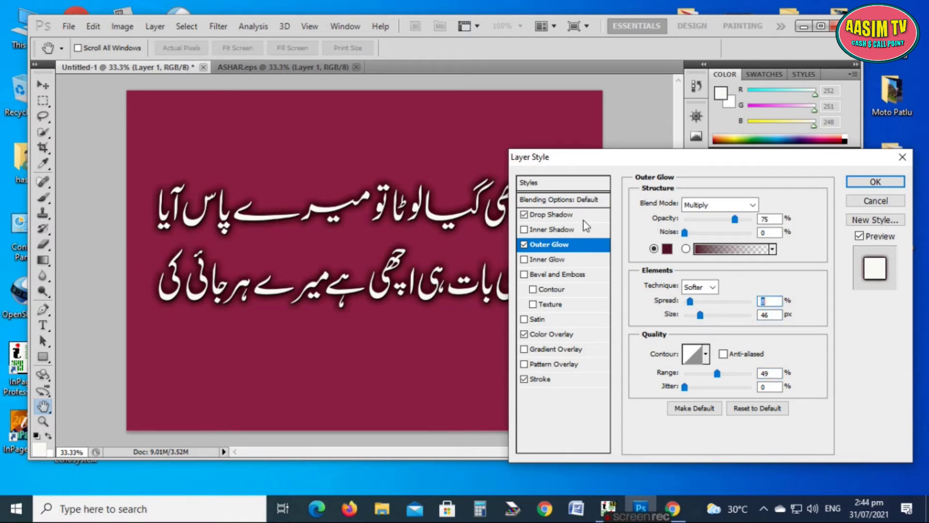
- Set the verse's drop shadow to 20 px distance, 27% spread and 46 px size
left_click(582, 219)
left_click(698, 262)
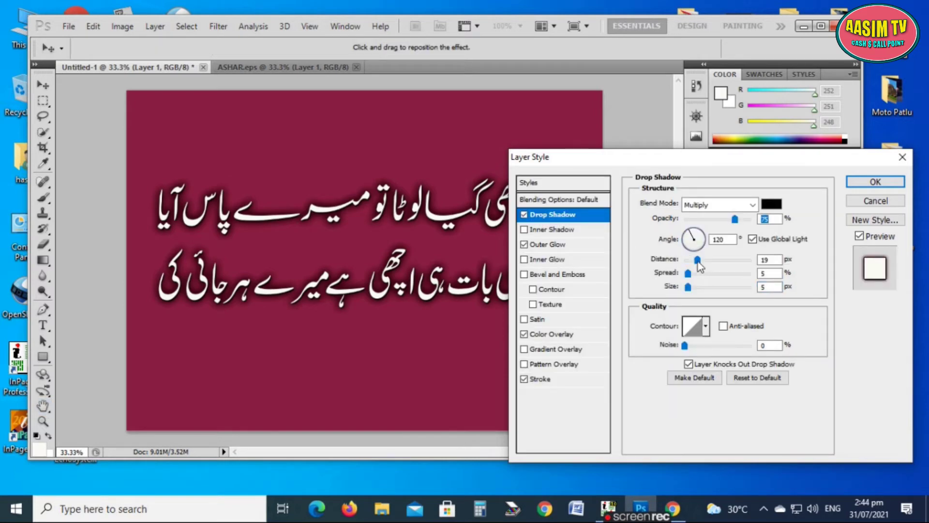
mouse_move(697, 260)
left_mouse_down()
mouse_move(700, 287)
mouse_move(702, 274)
left_mouse_up()
left_click(698, 287)
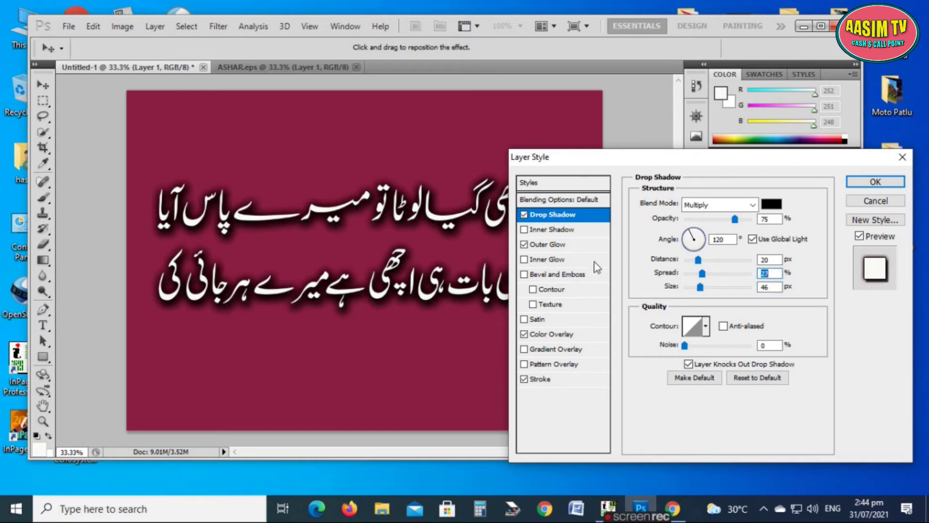
- Refine the verse's outer glow to 20% spread and 32 px size, and apply the layer style
left_click(546, 245)
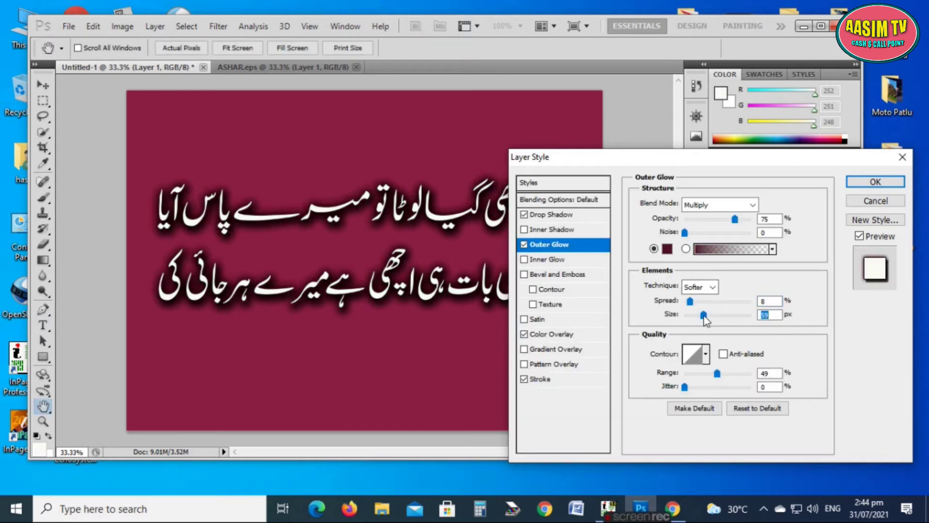
mouse_move(704, 314)
left_mouse_down()
mouse_move(698, 301)
mouse_move(697, 315)
left_mouse_up()
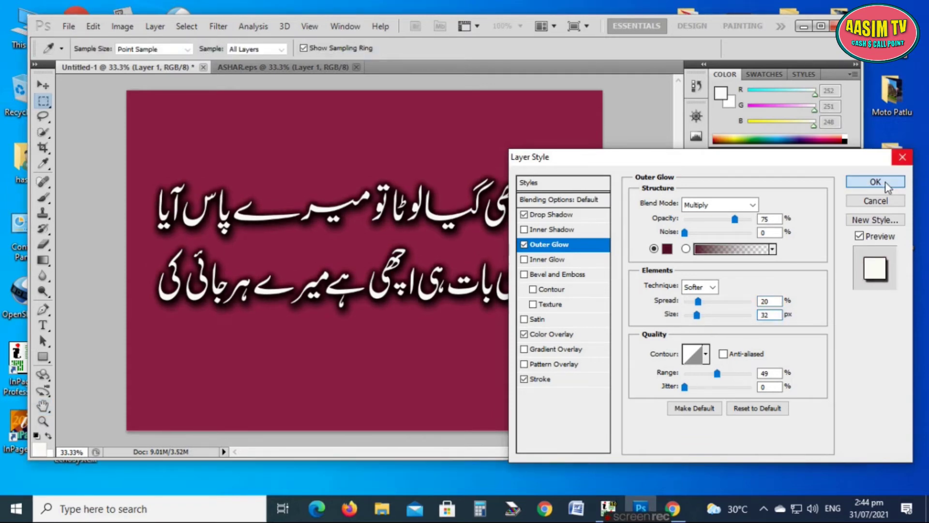
left_click(885, 181)
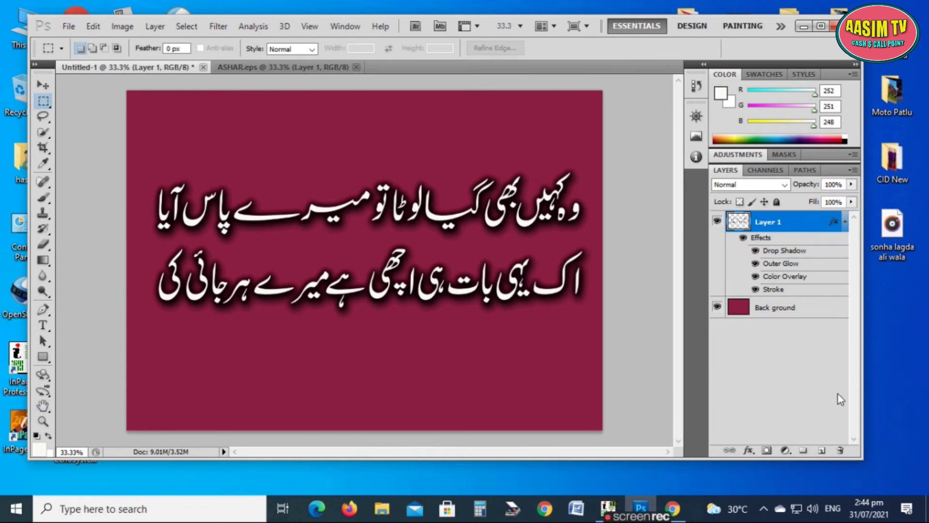
- Add a new layer directly above the background layer and select the whole canvas
left_click(740, 313)
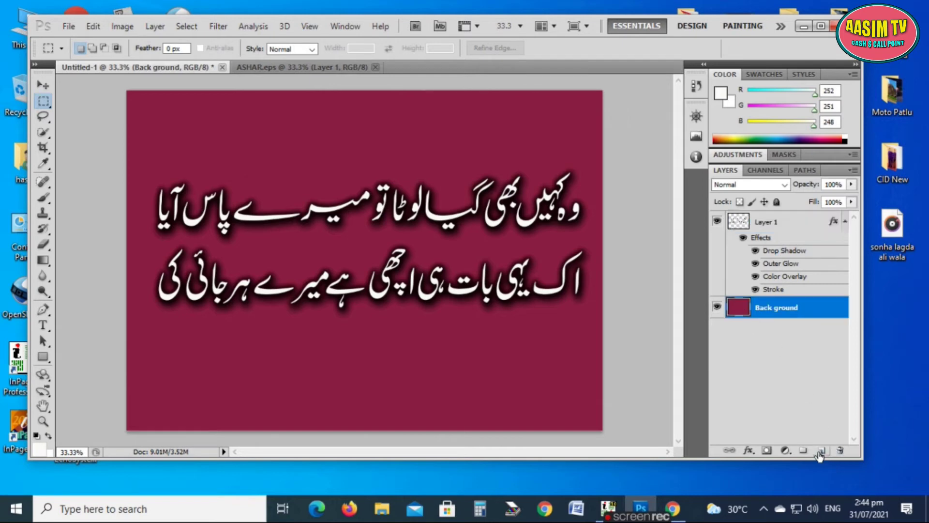
left_click(821, 451)
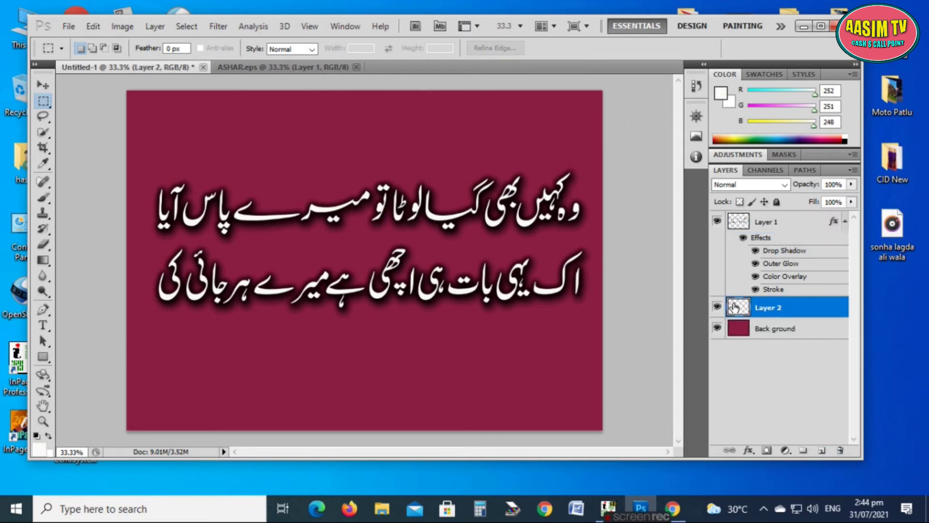
key("ctrl+a")
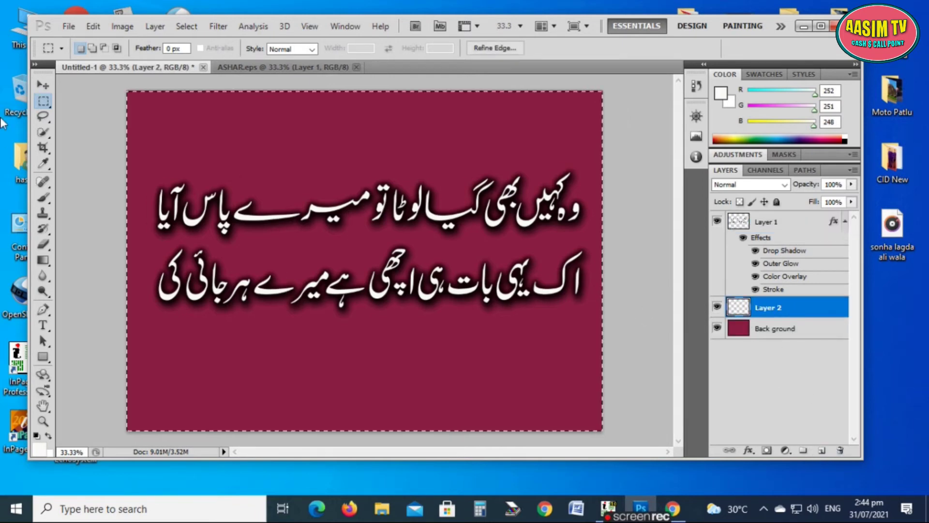
- Stroke the canvas selection with a 50 px inside border in yellow (RGB 249, 217, 5) in Normal mode at 100% opacity
left_click(93, 26)
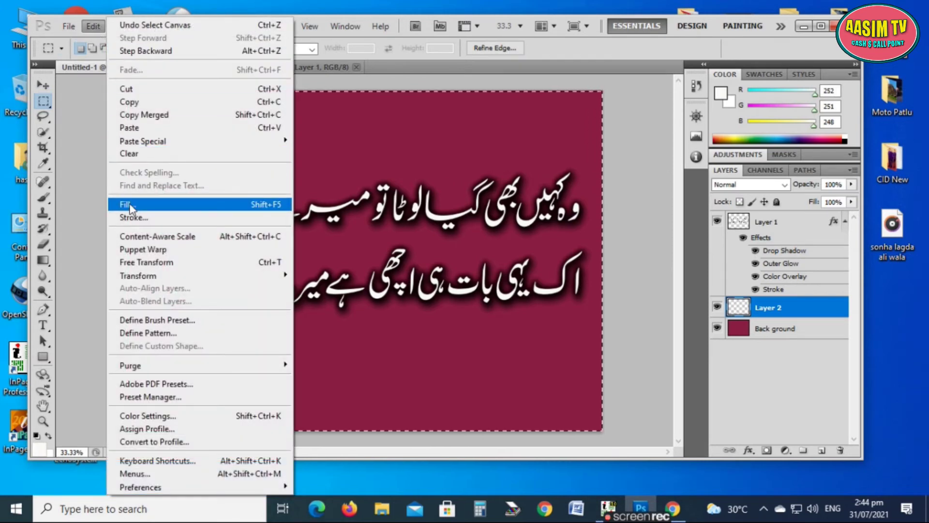
left_click(124, 157)
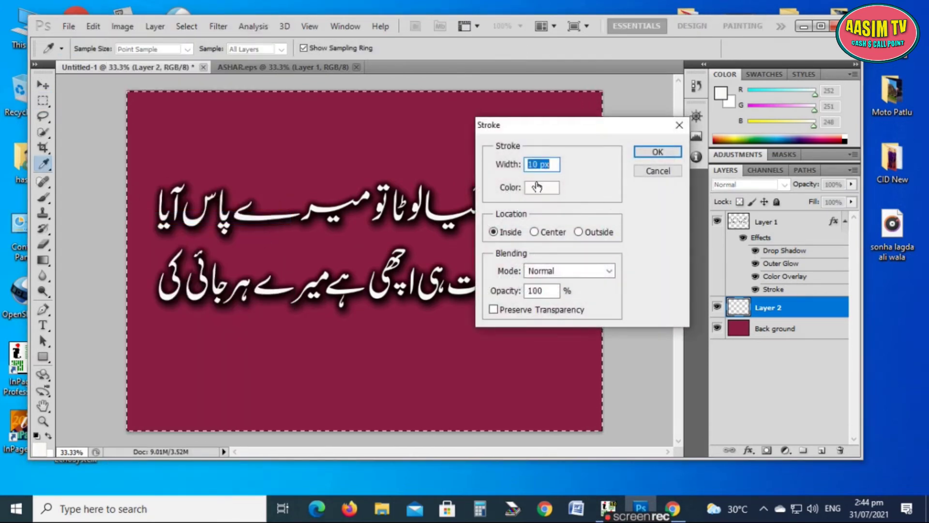
left_click_drag(540, 167, 510, 172)
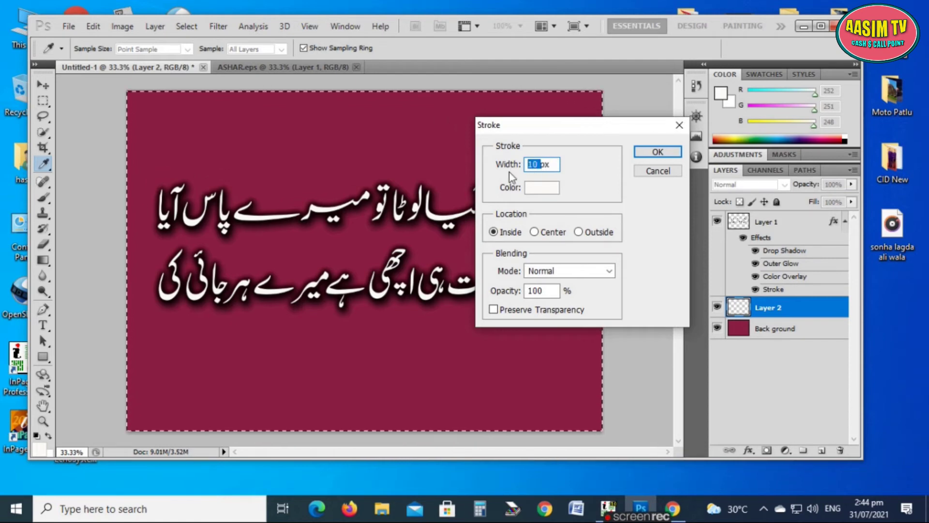
type("50")
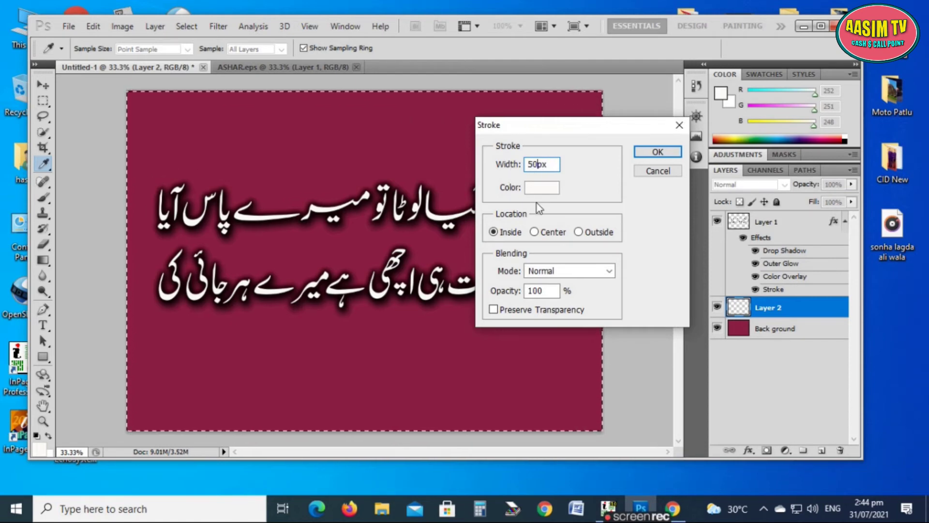
left_click(546, 189)
left_click(691, 245)
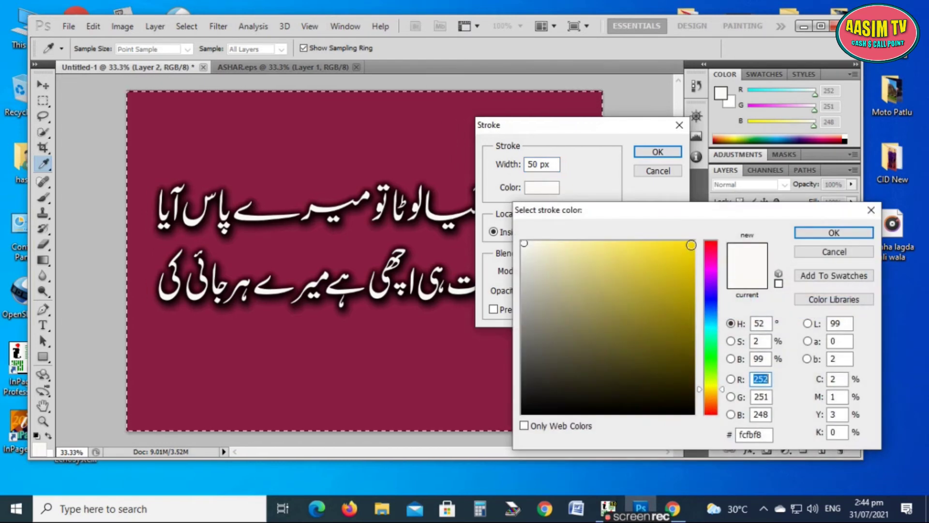
left_click(833, 232)
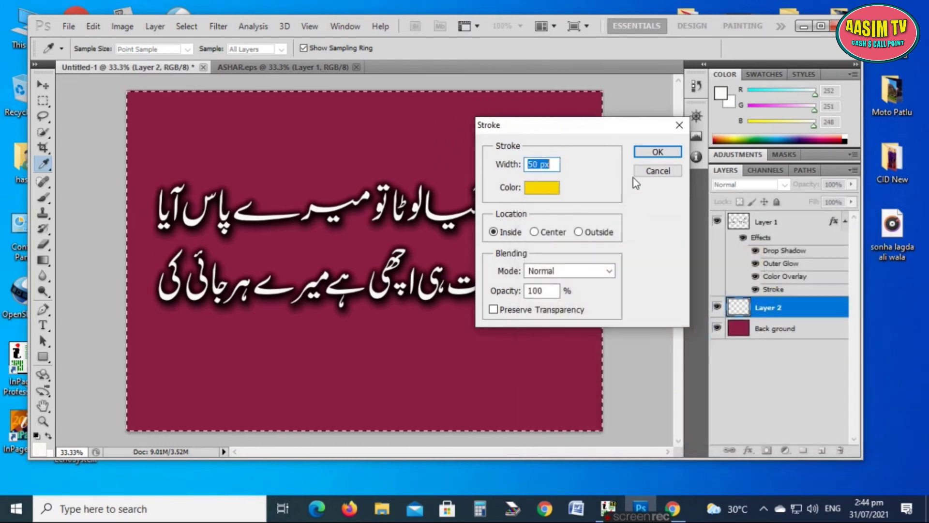
left_click(657, 152)
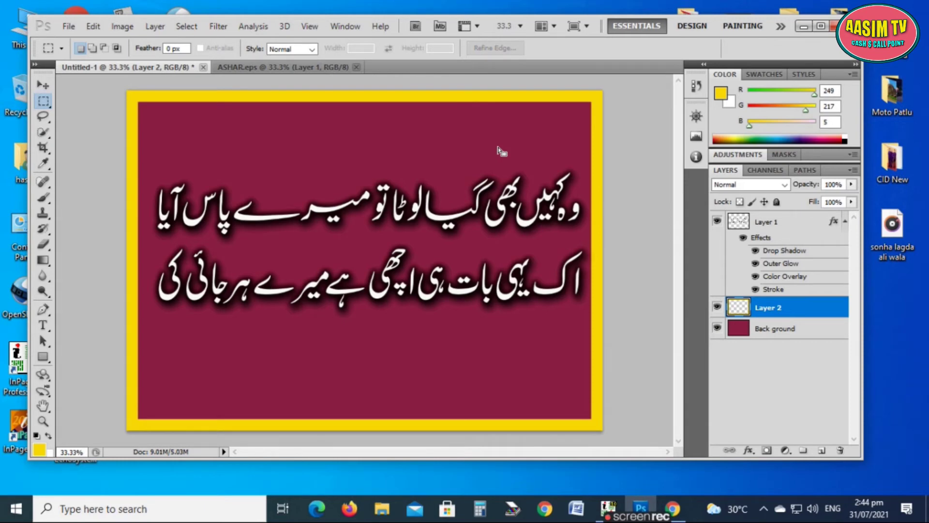
- Move the verse layer slightly down to sit in the middle of the yellow frame
left_click(43, 85)
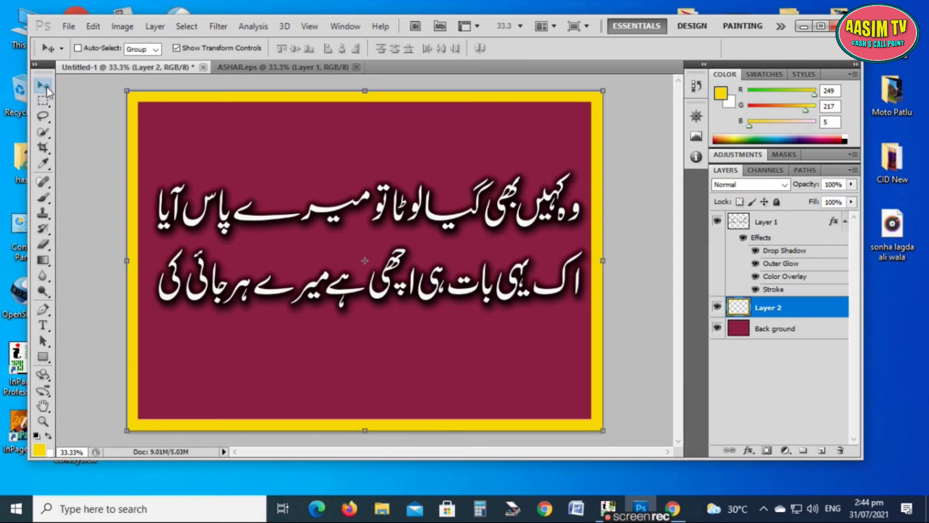
left_click(735, 225)
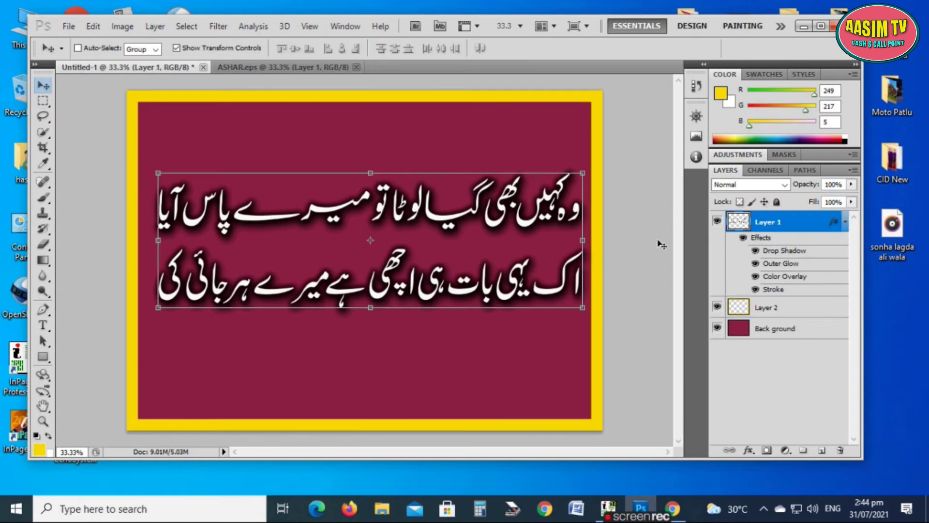
left_click_drag(528, 220, 519, 248)
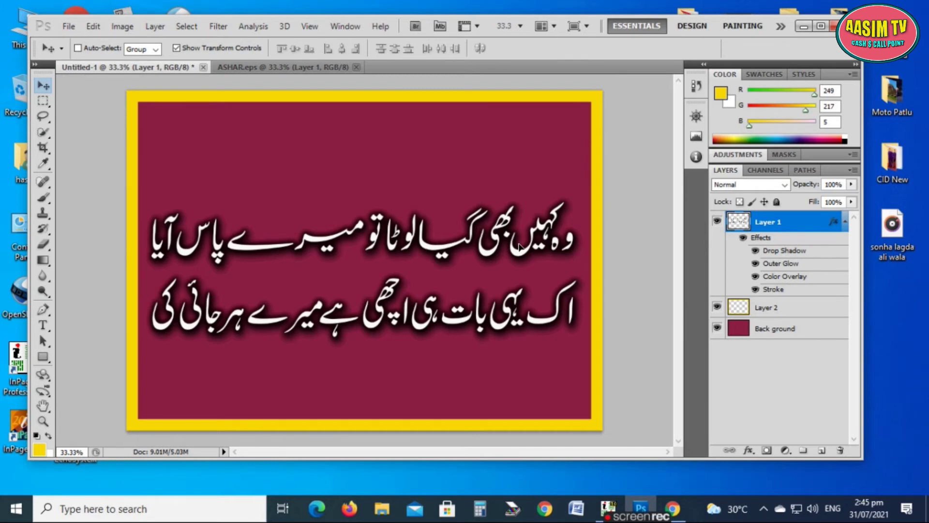
left_click_drag(519, 247, 518, 230)
left_click(43, 101)
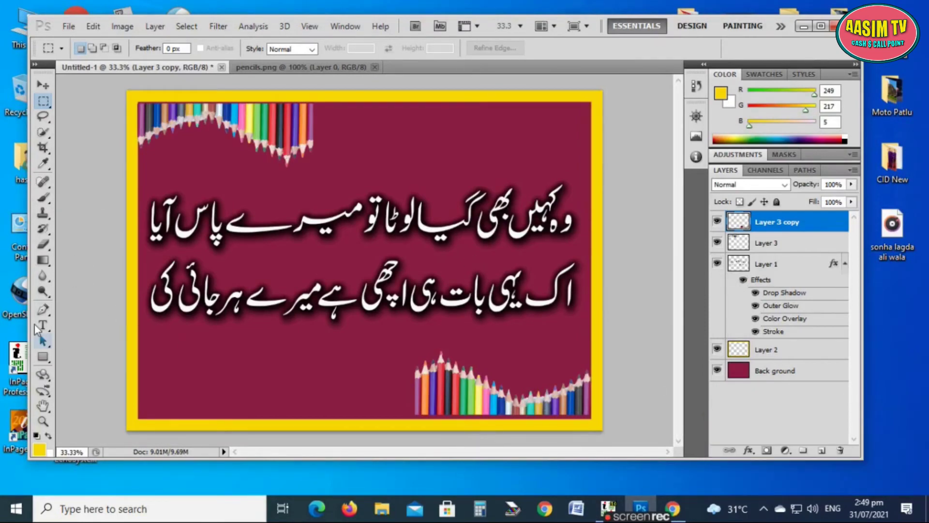
- Add a text line below the verse in Tahoma Bold 19.72 pt reading "Design By:" followed by the designer's full name
left_click(42, 328)
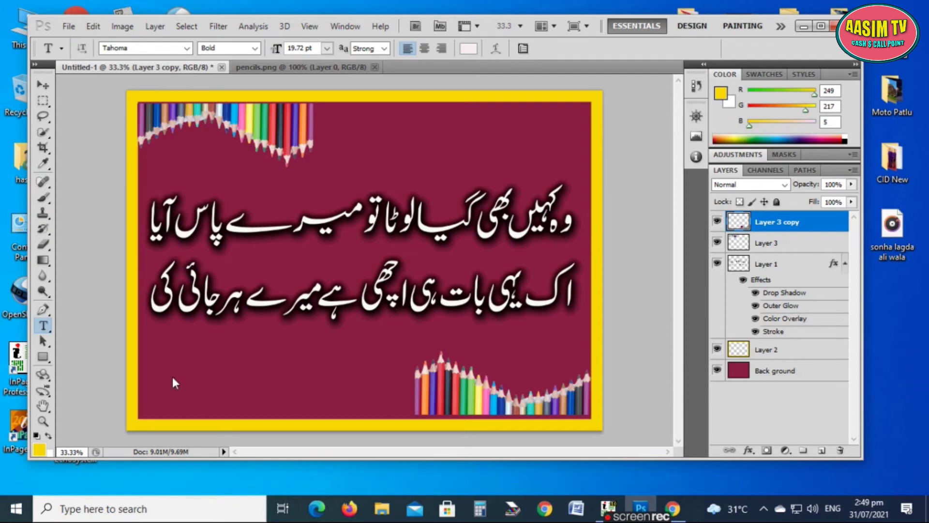
left_click(352, 386)
type("D")
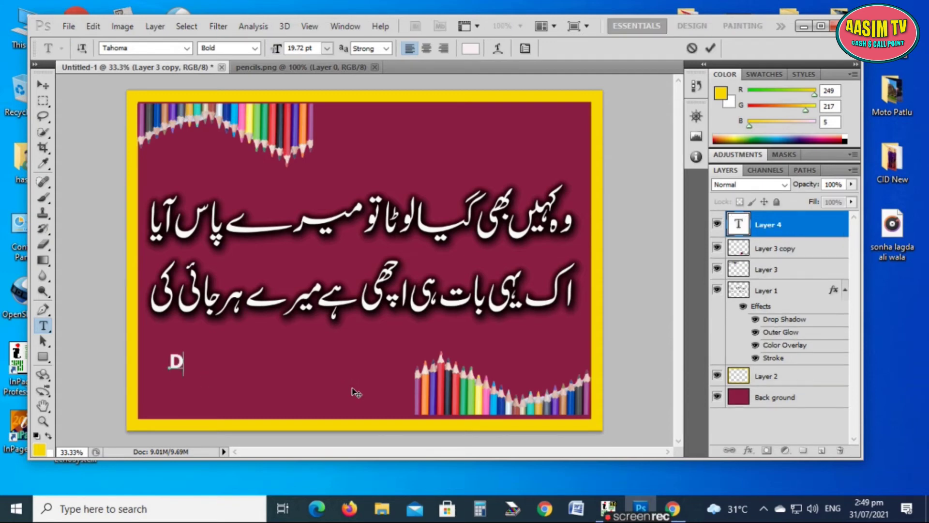
type("esg")
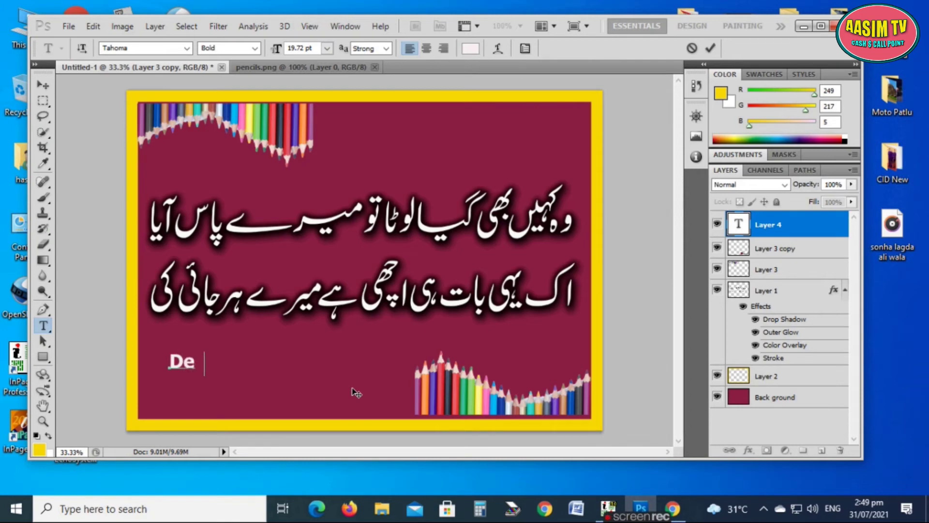
key("BackSpace")
key("BackSpace")
key("BackSpace")
type("sign")
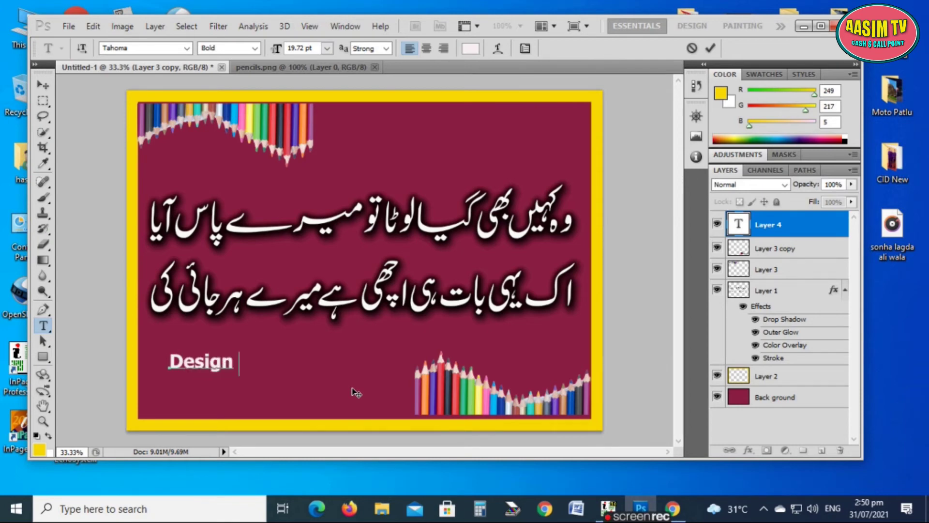
type(" Byt")
type(":")
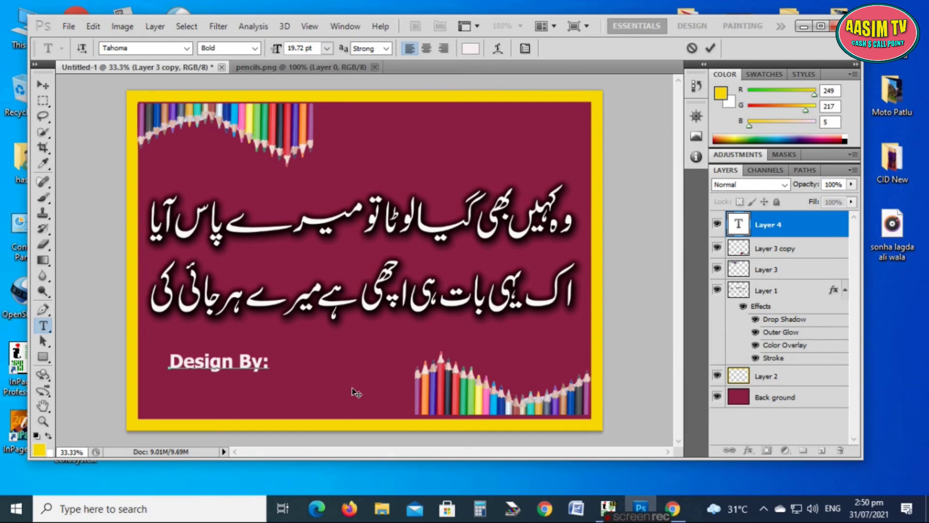
type(" Shabbir")
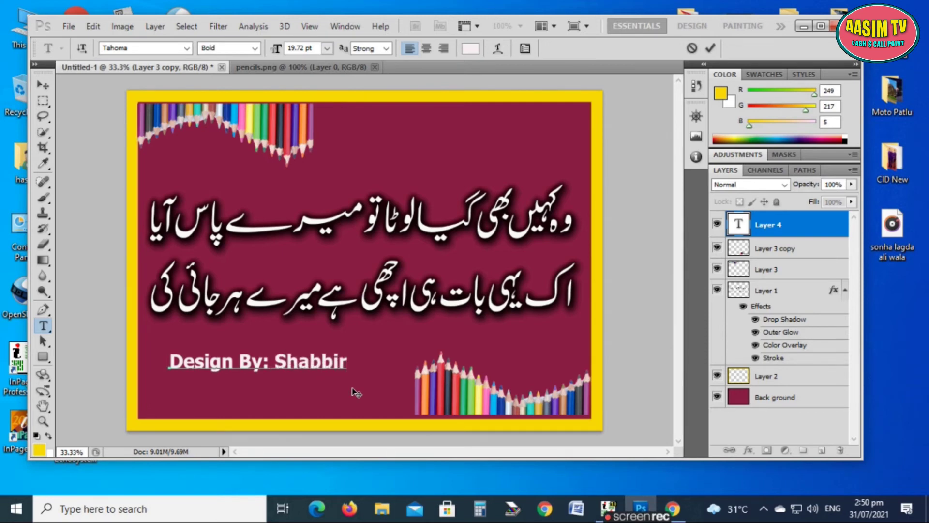
type(" Ahmed B")
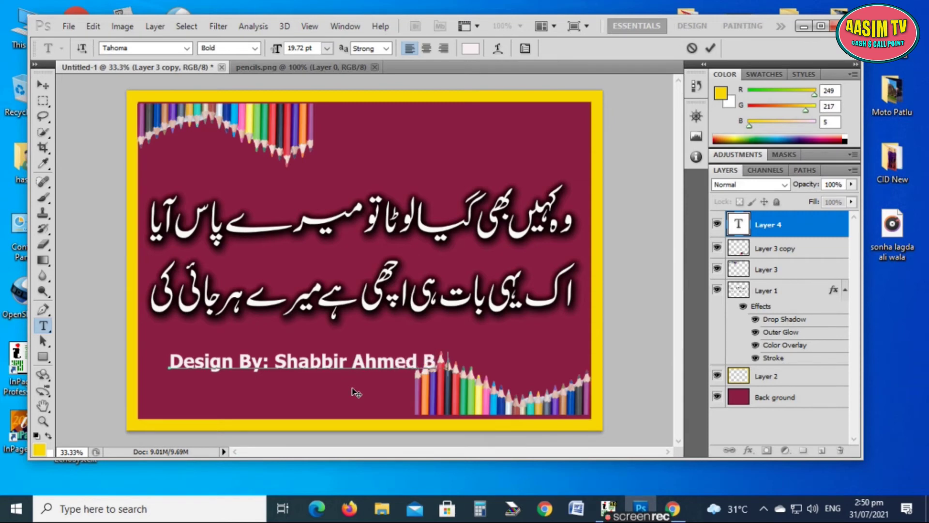
type("utt")
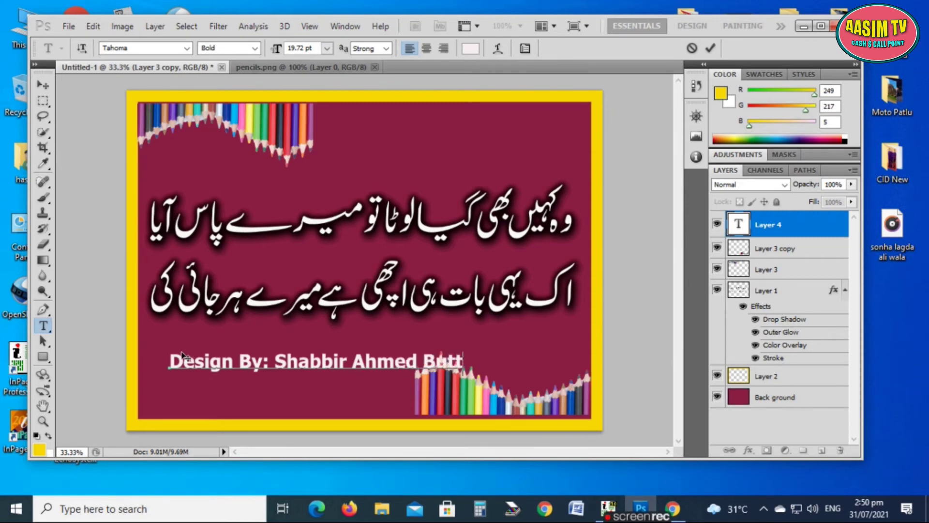
- Recolor the whole design credit line to the border's yellow, f9da05
left_click_drag(171, 360, 463, 362)
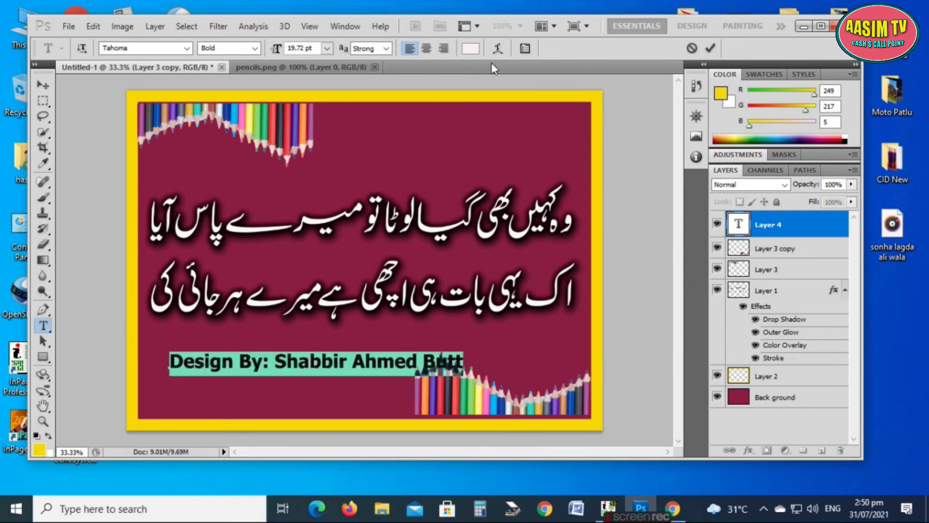
left_click(471, 48)
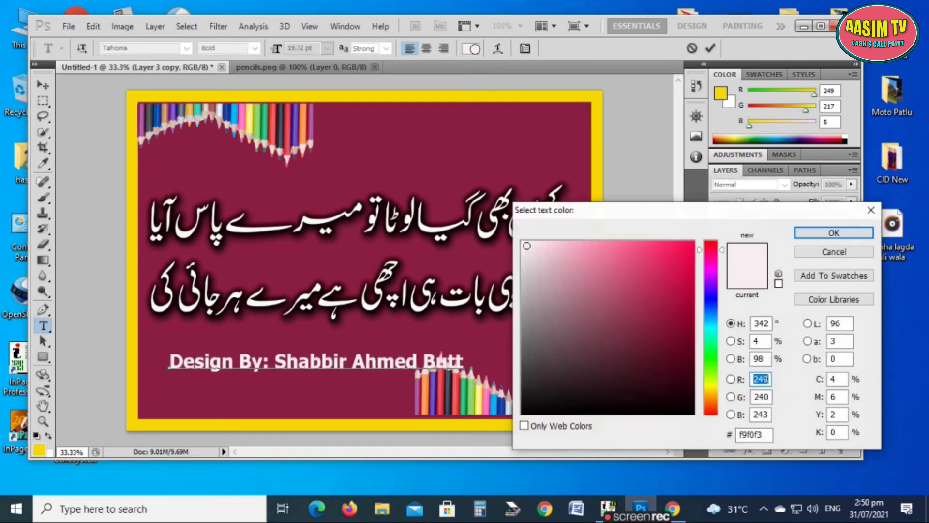
left_click(475, 93)
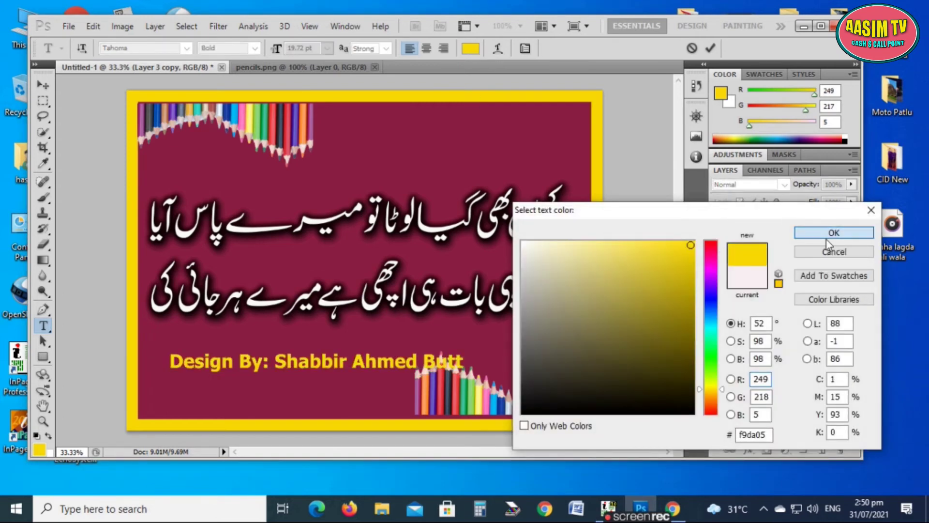
left_click(832, 232)
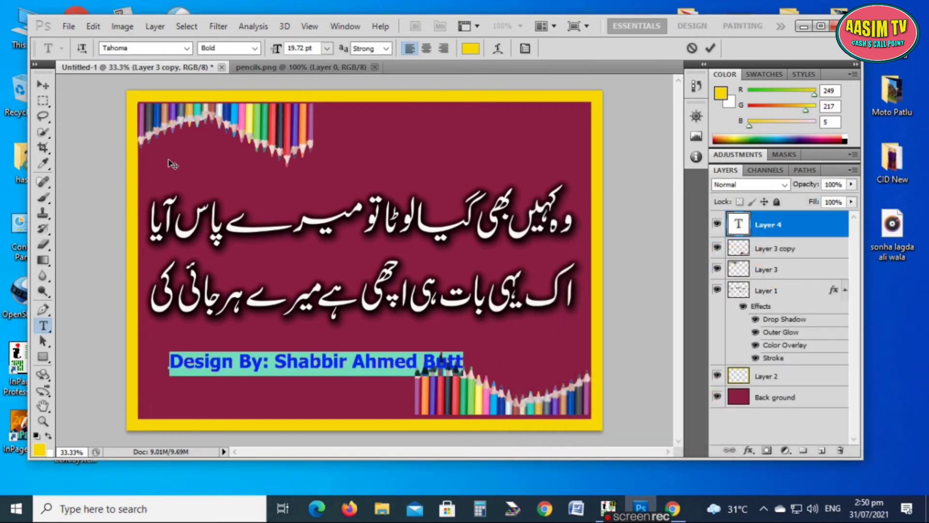
- Scale the design credit line to about 53% width and 74% height and place it in the card's lower-left corner
left_click(43, 86)
key("ctrl+t")
left_click_drag(463, 363, 328, 370)
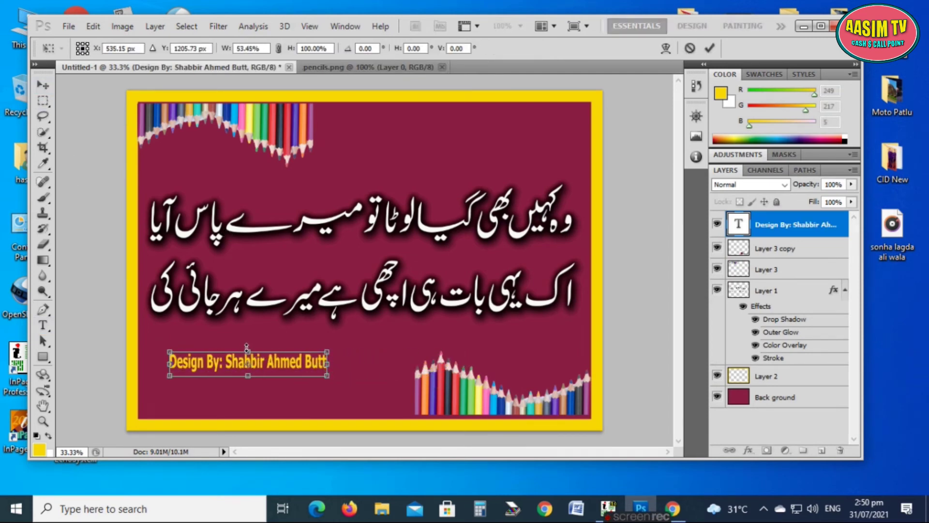
left_click_drag(247, 347, 265, 395)
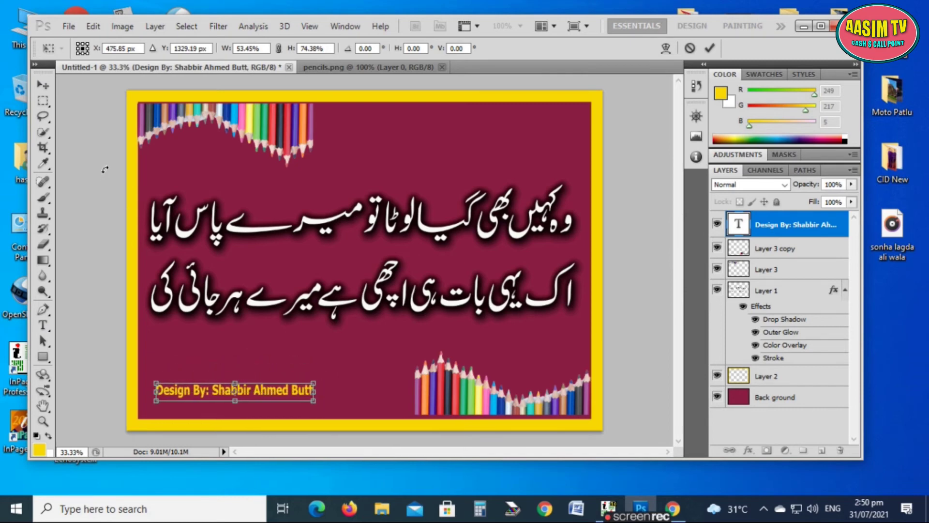
left_click(43, 100)
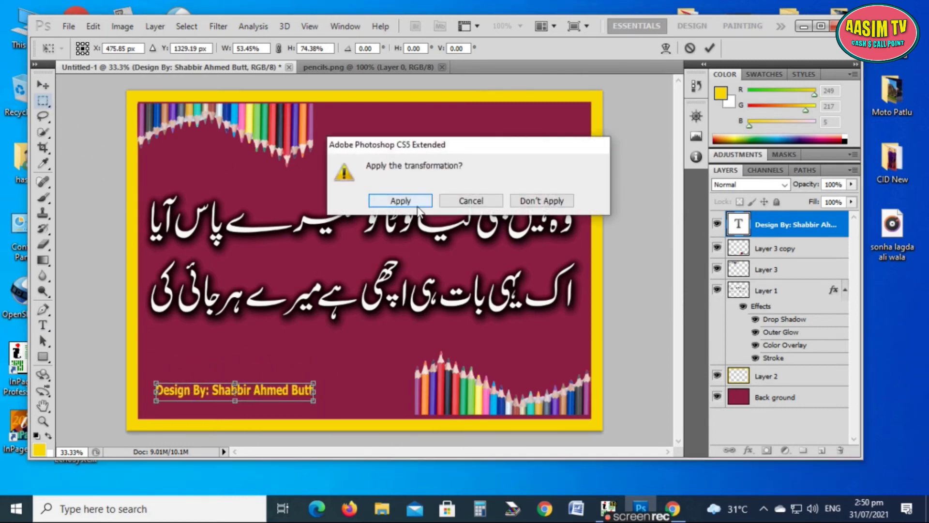
left_click(418, 204)
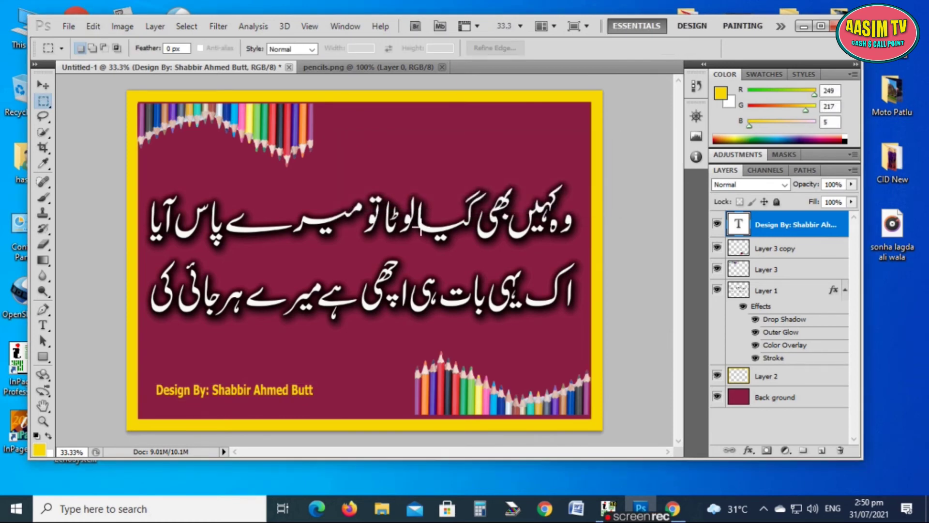
- Add a Multiply drop shadow to the credit line at 75% opacity with a distance of about 9 px
right_click(742, 224)
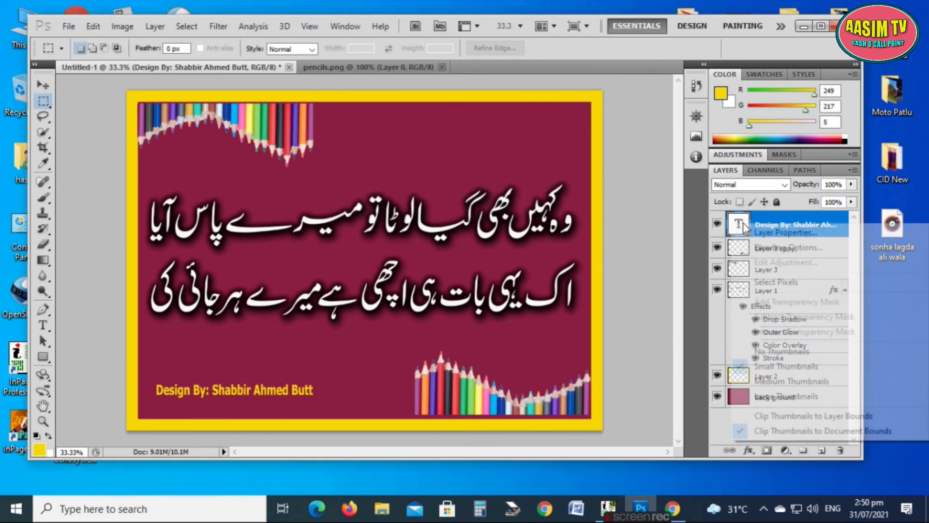
key("Escape")
key("h")
double_click(760, 248)
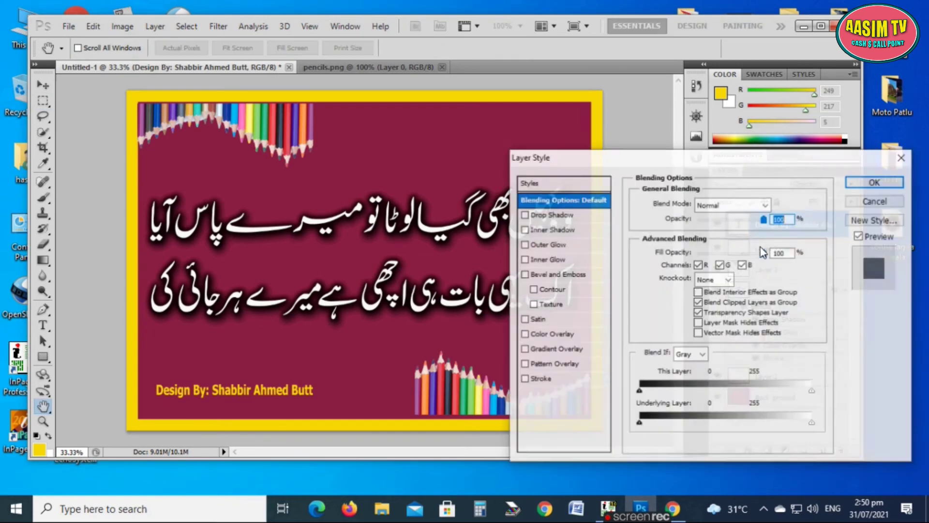
left_click(554, 215)
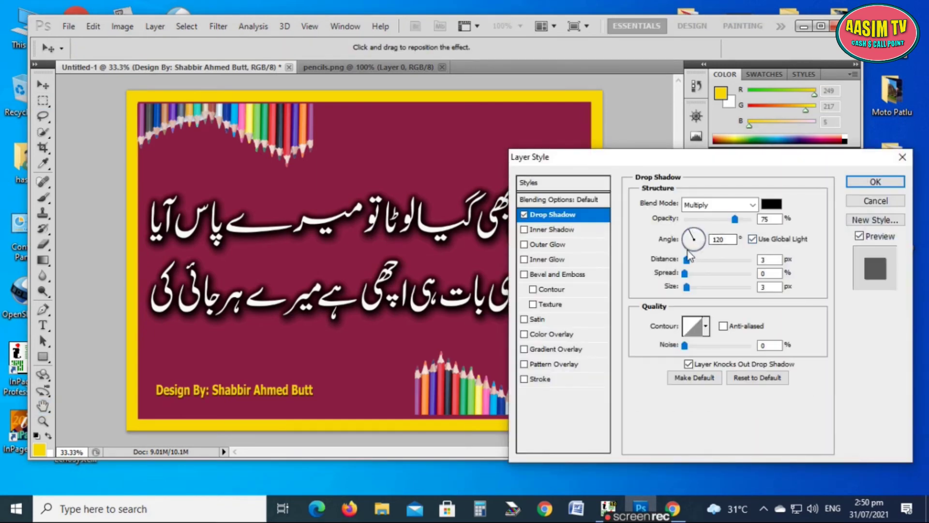
left_click_drag(686, 260, 691, 261)
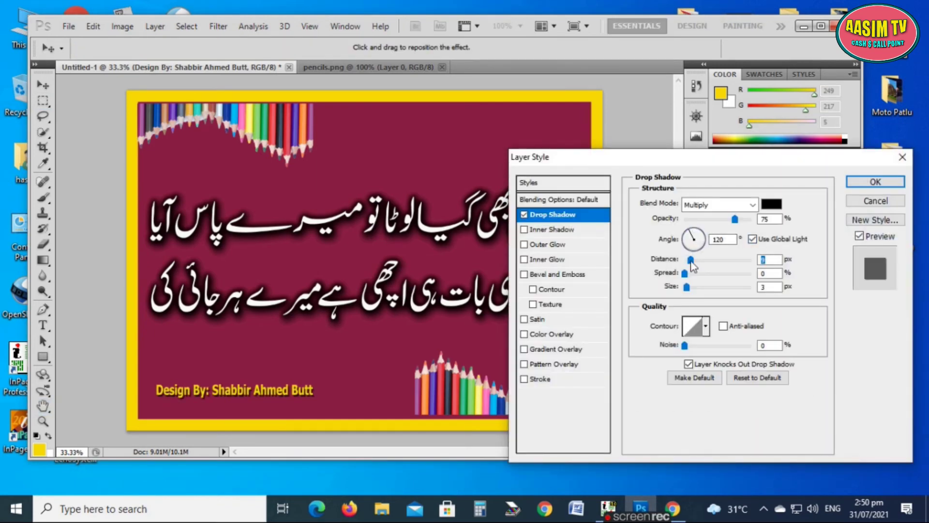
left_click(875, 182)
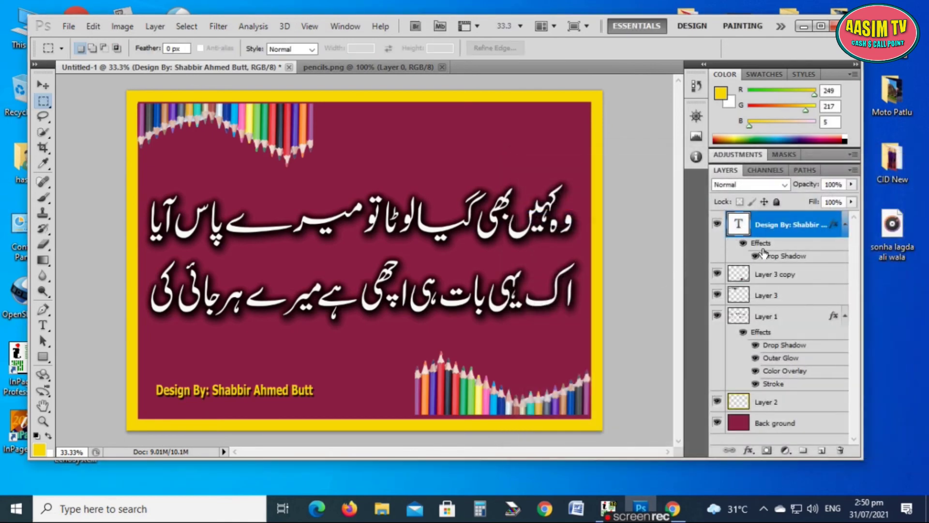
- Add an Outer Glow to the credit line and set its color to dark maroon, 5c0d27
right_click(747, 224)
left_click(770, 246)
left_click(546, 244)
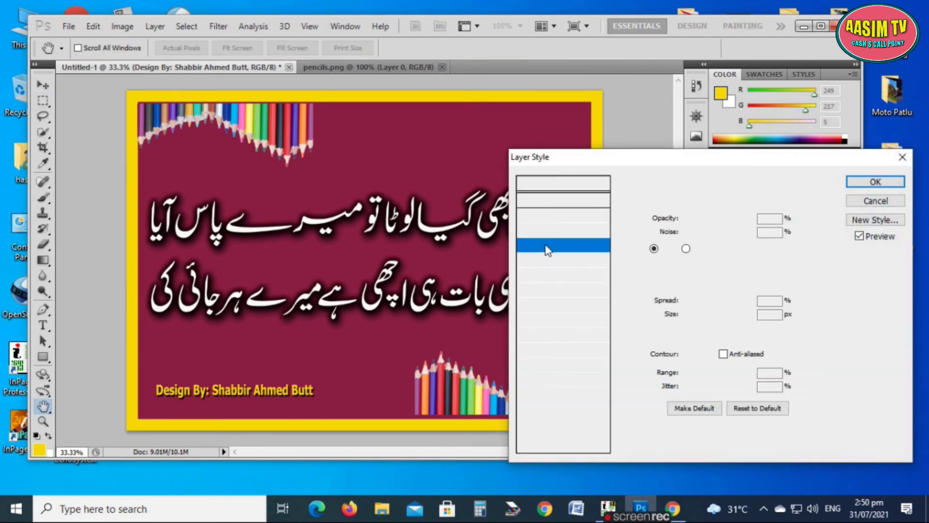
left_click(667, 249)
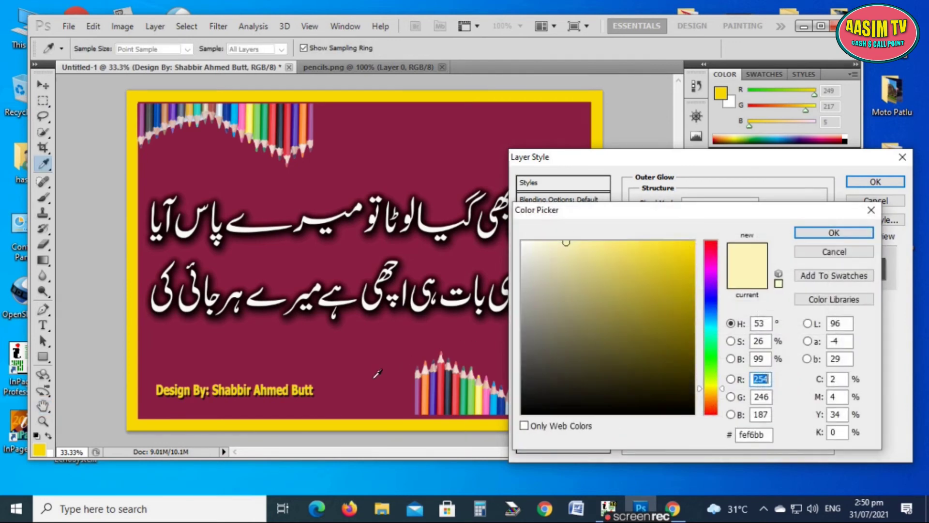
left_click(376, 376)
left_click(670, 351)
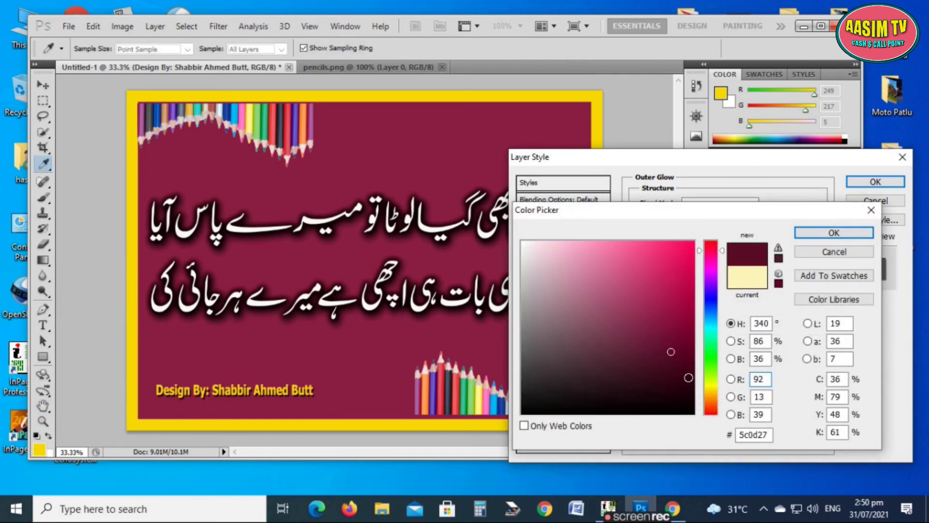
left_click(834, 233)
- Set the credit line's outer glow to Multiply blend mode with 33% spread and 43 px size
left_click(721, 202)
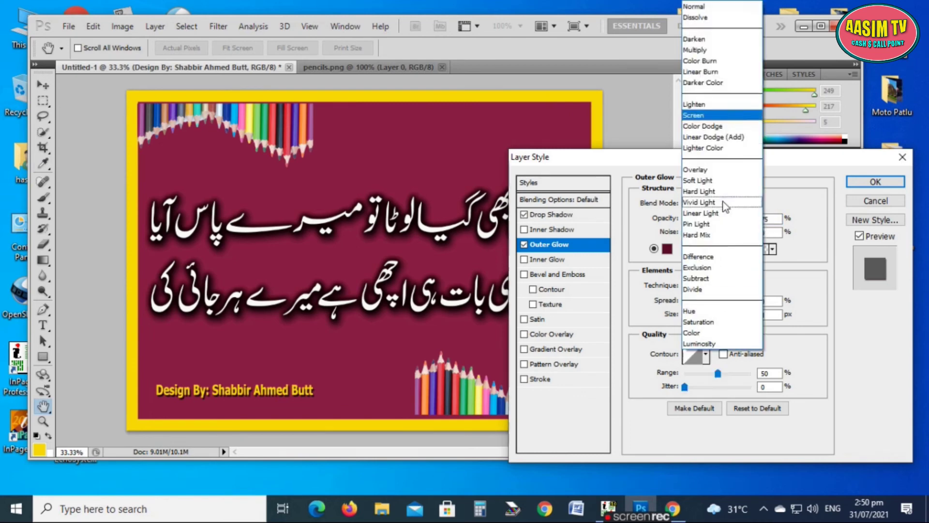
left_click(697, 7)
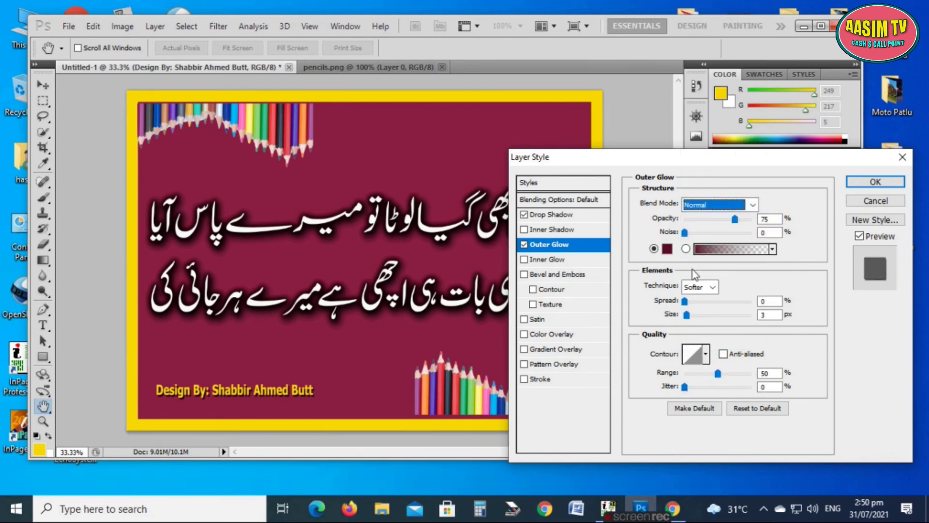
left_click_drag(686, 315, 703, 315)
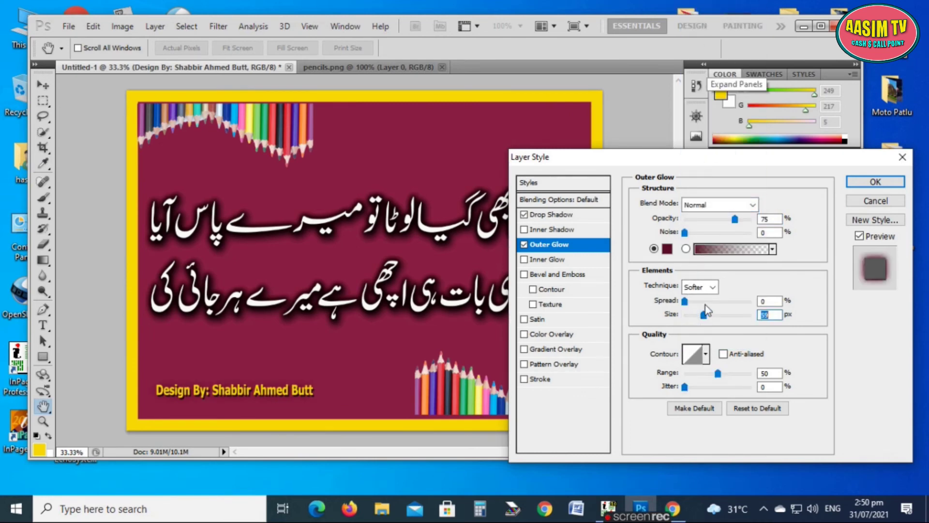
left_click(705, 301)
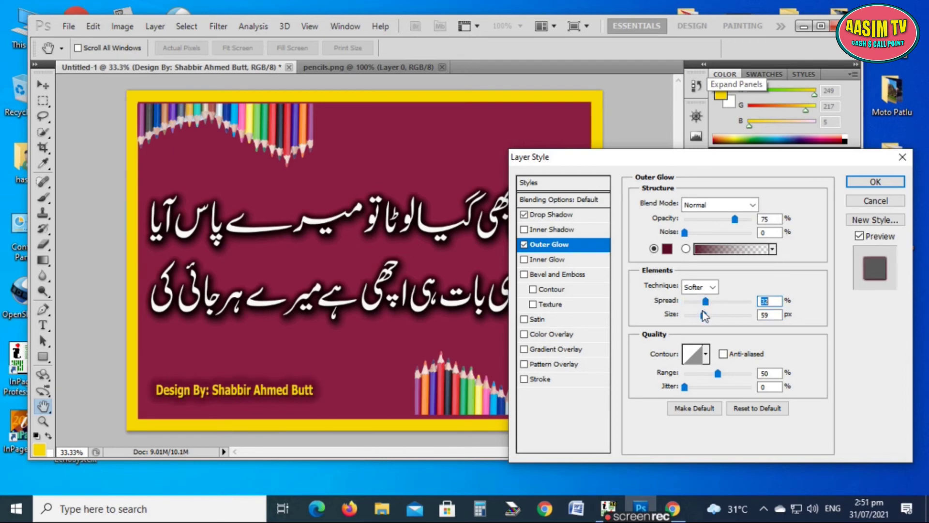
mouse_move(704, 315)
left_mouse_down()
mouse_move(691, 316)
mouse_move(718, 318)
mouse_move(694, 301)
left_mouse_up()
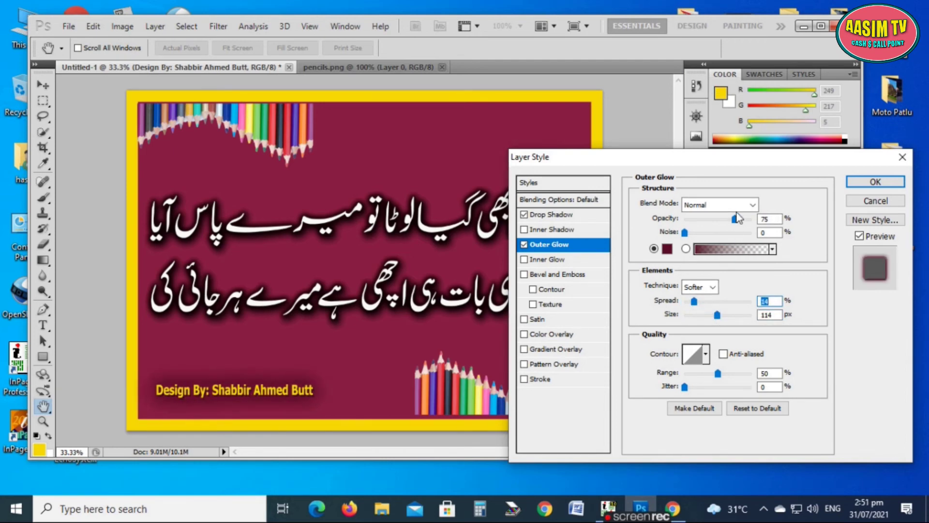
left_click(725, 204)
left_click(719, 47)
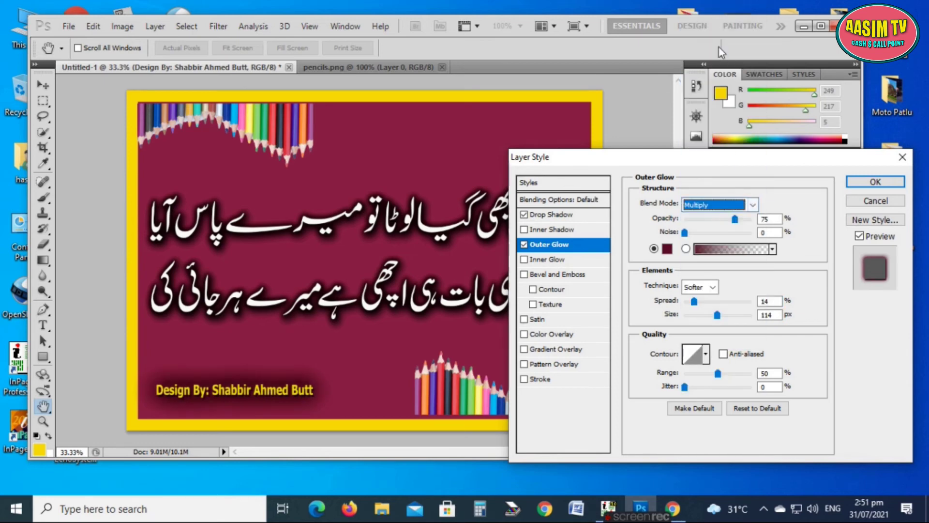
left_click_drag(717, 315, 698, 318)
left_click(708, 302)
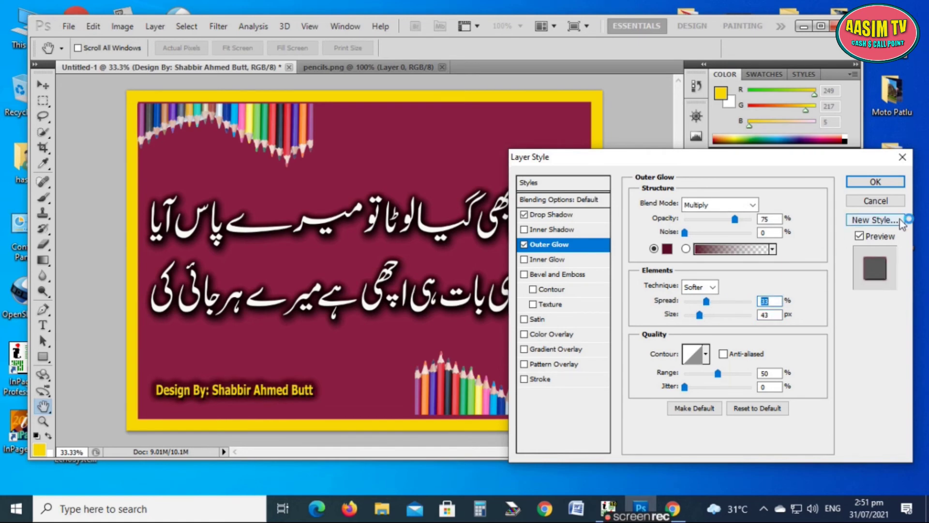
left_click(874, 182)
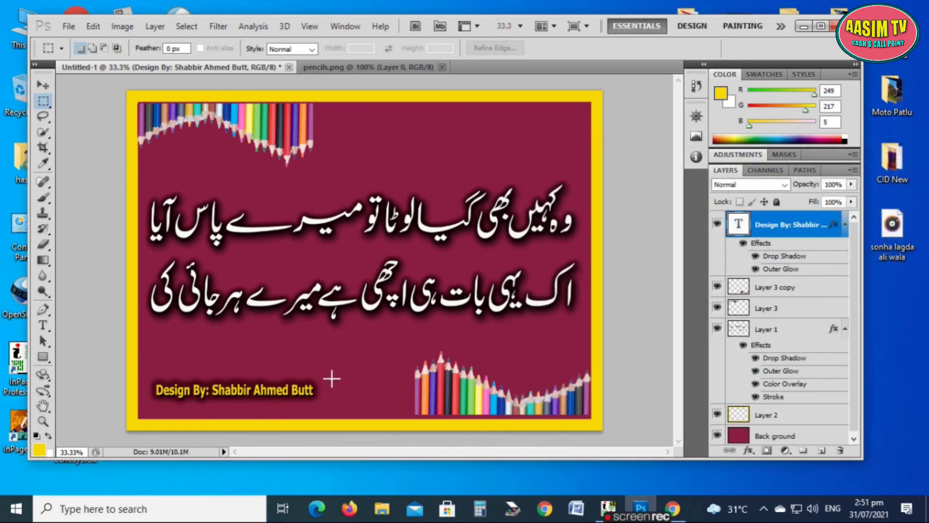
- Nudge the lower-right pencils (Layer 3 copy) down until they meet the inner edge of the yellow border
left_click(42, 87)
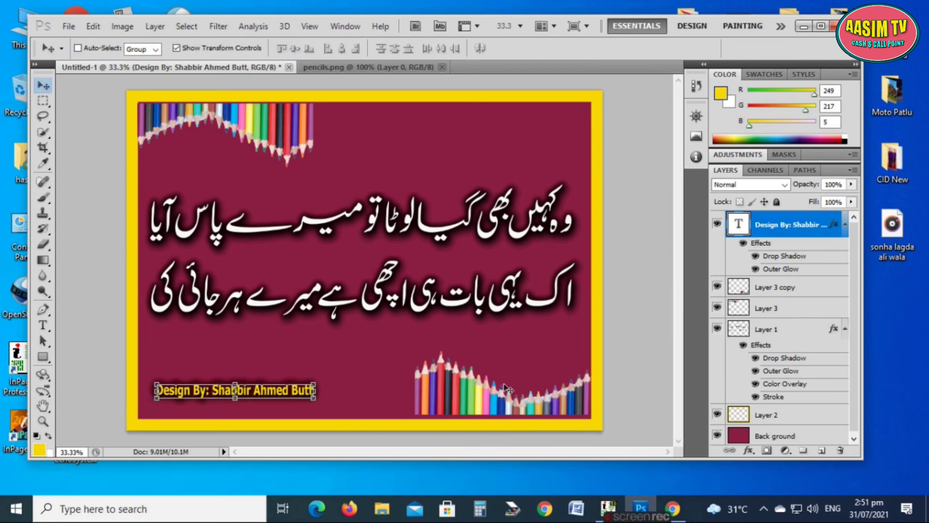
right_click(478, 408)
left_click(505, 418)
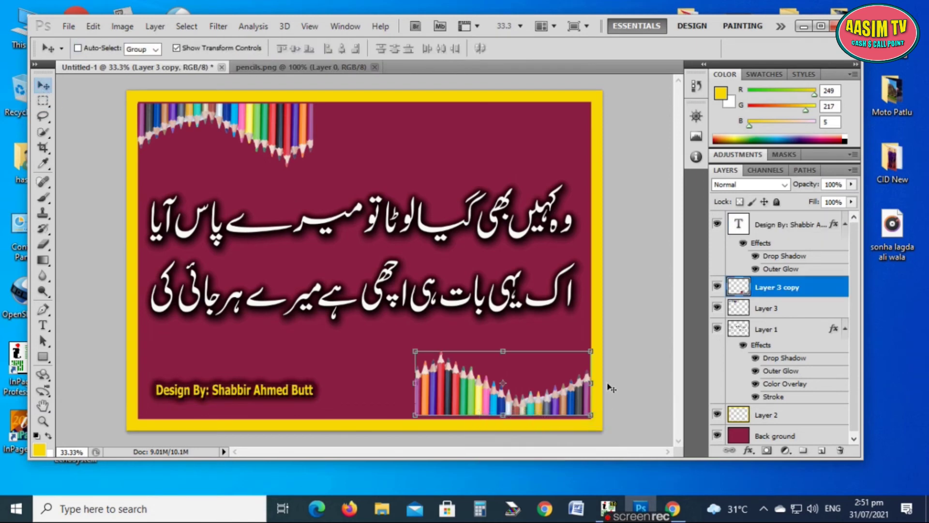
key("Down")
key("Down")
key("Down")
key("Down")
key("Down")
key("Down")
key("Down")
key("Down")
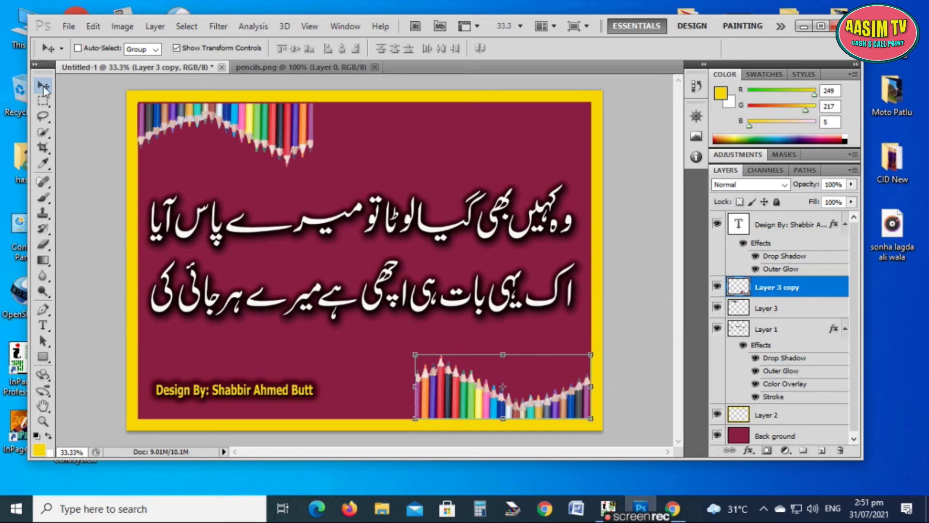
- Nudge the upper-left pencils (Layer 3) slightly left and up against the yellow border
right_click(240, 122)
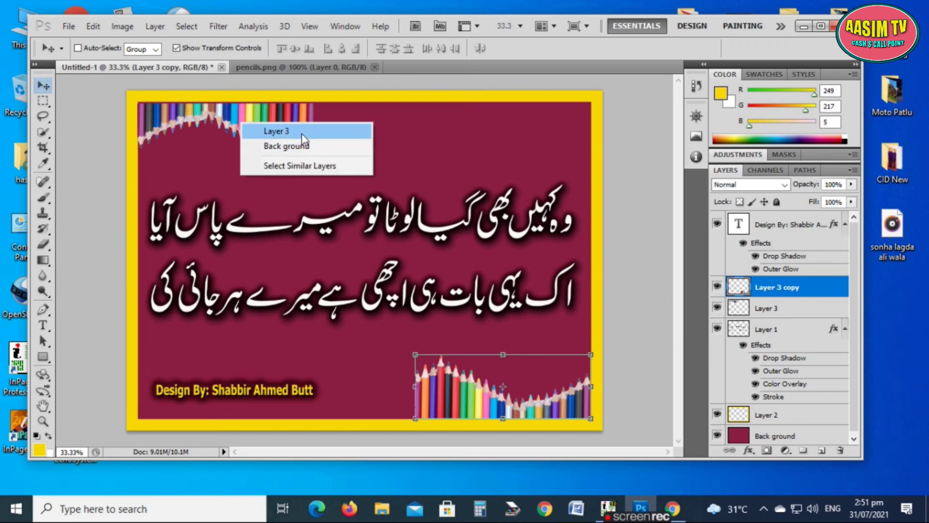
left_click(302, 133)
key("Left")
key("Left")
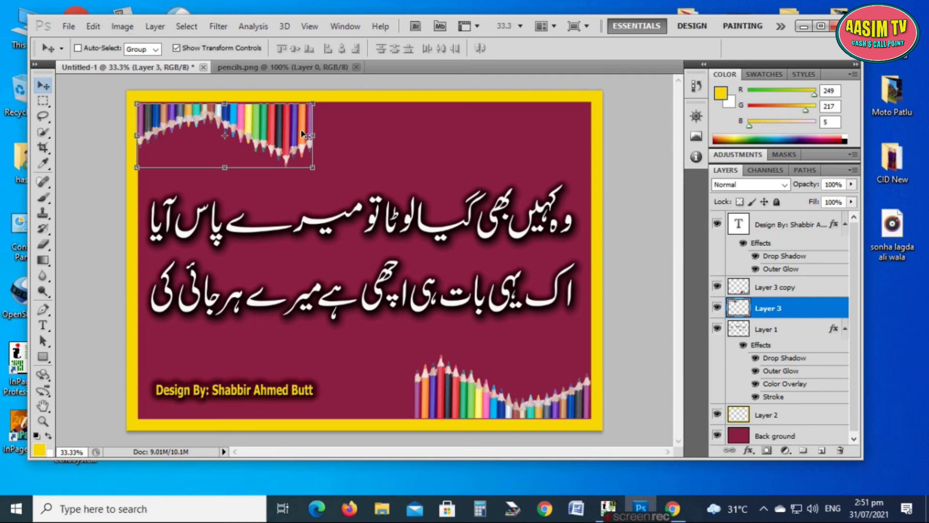
key("Up")
key("Left")
key("Left")
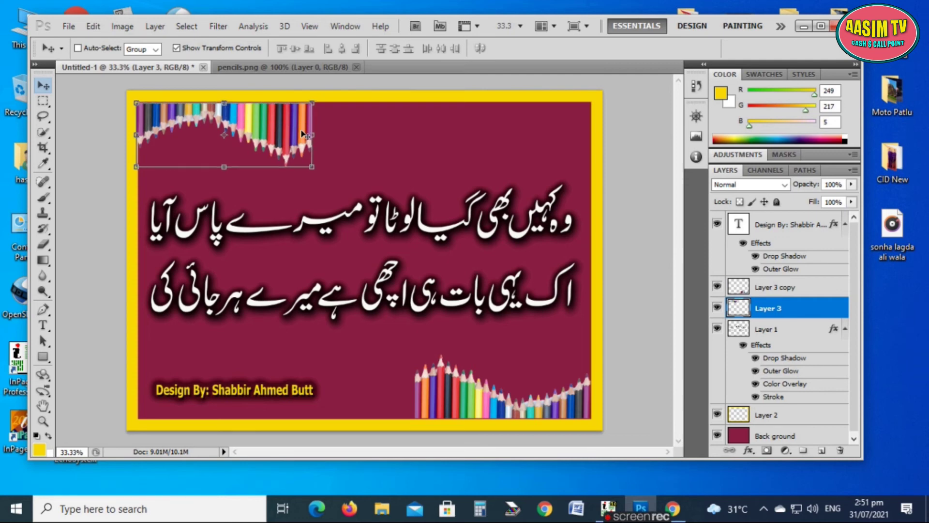
- Add a Multiply drop shadow to the yellow border layer (Layer 2) with a distance of 15 px
left_click(43, 101)
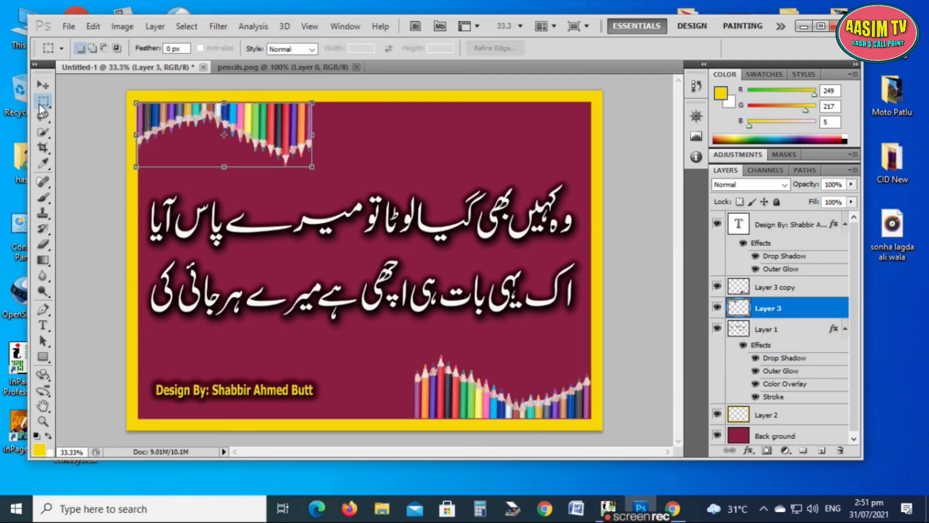
left_click(739, 417)
right_click(739, 417)
left_click(773, 220)
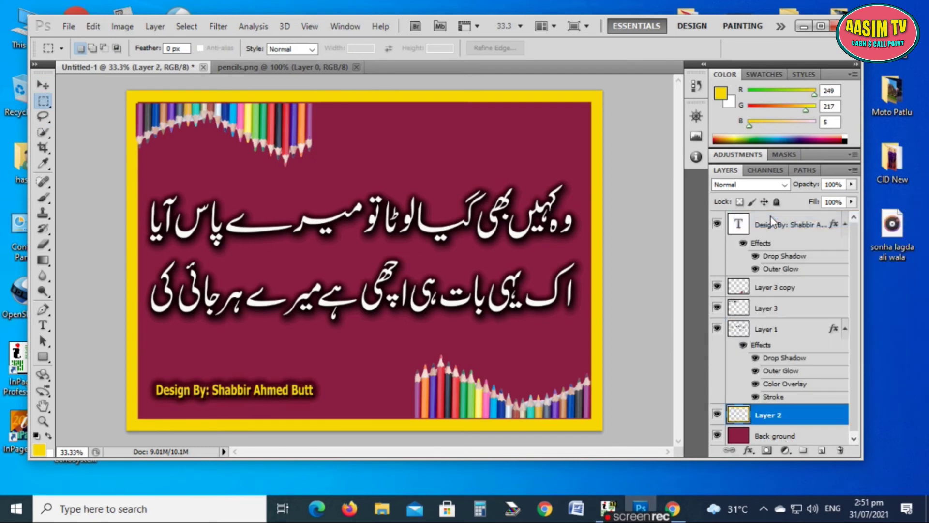
left_click(571, 216)
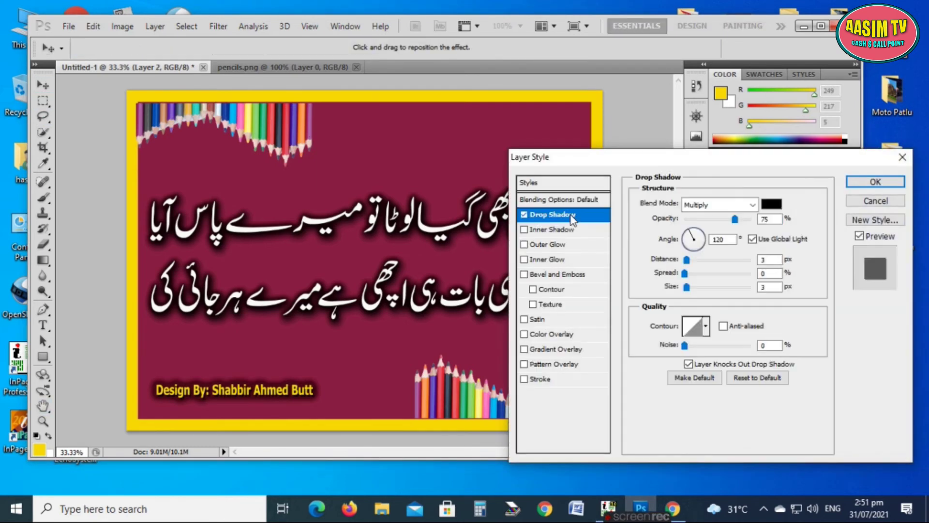
left_click_drag(692, 262, 695, 263)
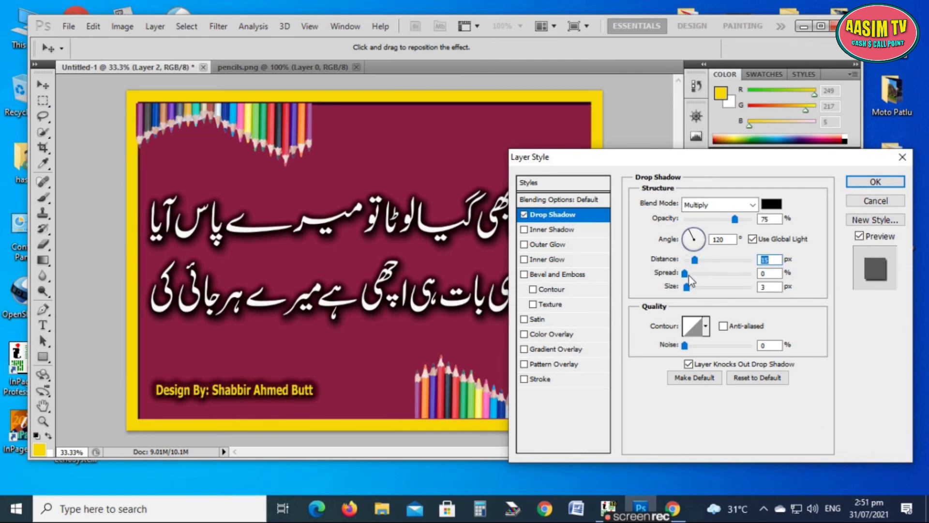
left_click(689, 275)
left_click(688, 286)
- Add a Multiply satin effect to the yellow border layer (Layer 2) with 0% opacity and 5 px distance
left_click(545, 320)
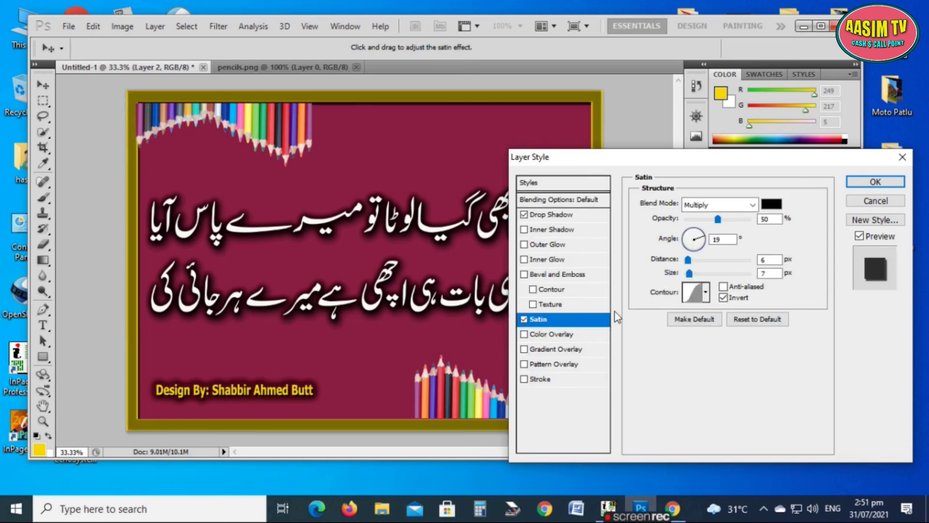
left_click_drag(692, 259, 707, 259)
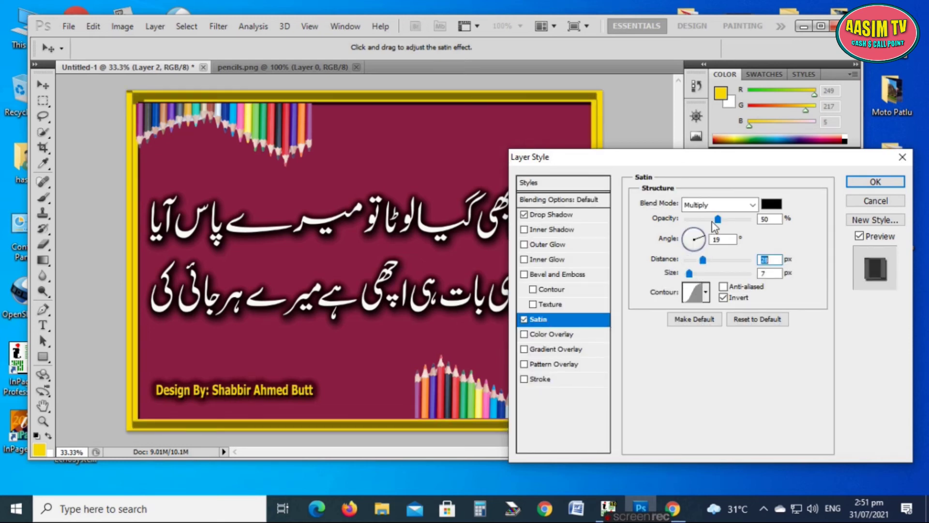
mouse_move(718, 220)
left_mouse_down()
mouse_move(691, 221)
mouse_move(705, 226)
left_mouse_up()
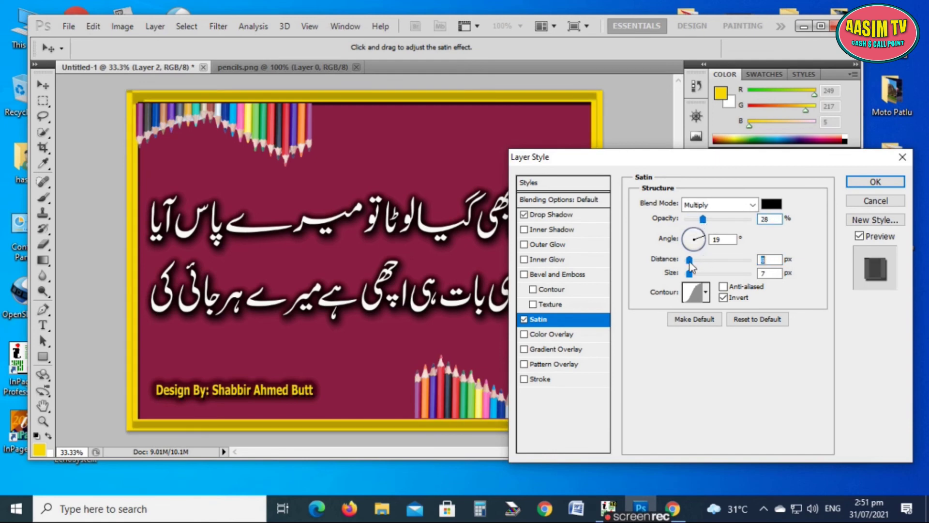
left_click_drag(702, 260, 689, 261)
mouse_move(703, 220)
left_mouse_down()
mouse_move(721, 223)
mouse_move(702, 224)
left_mouse_up()
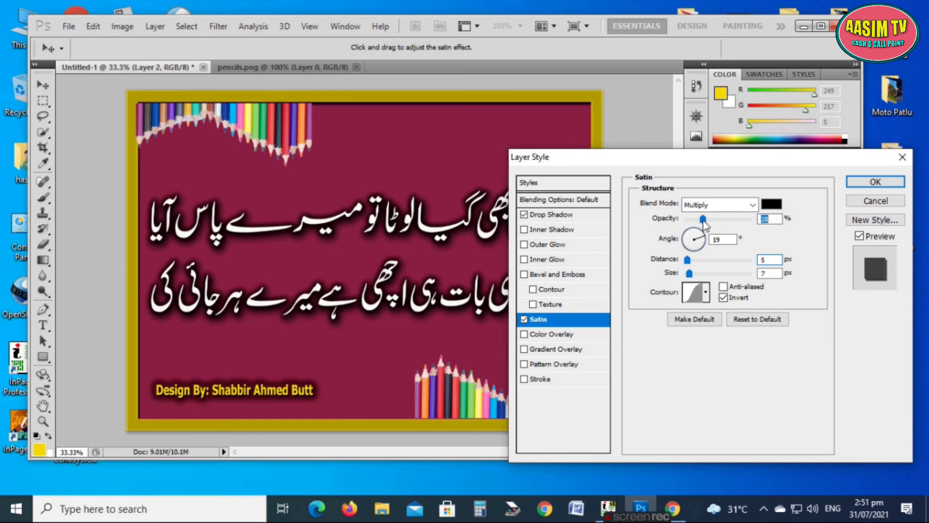
left_click_drag(704, 225, 675, 225)
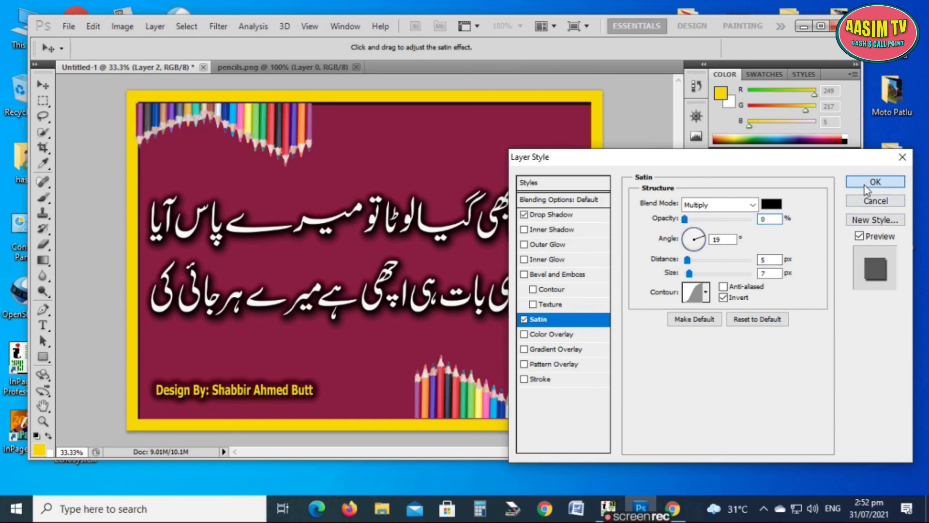
left_click(866, 189)
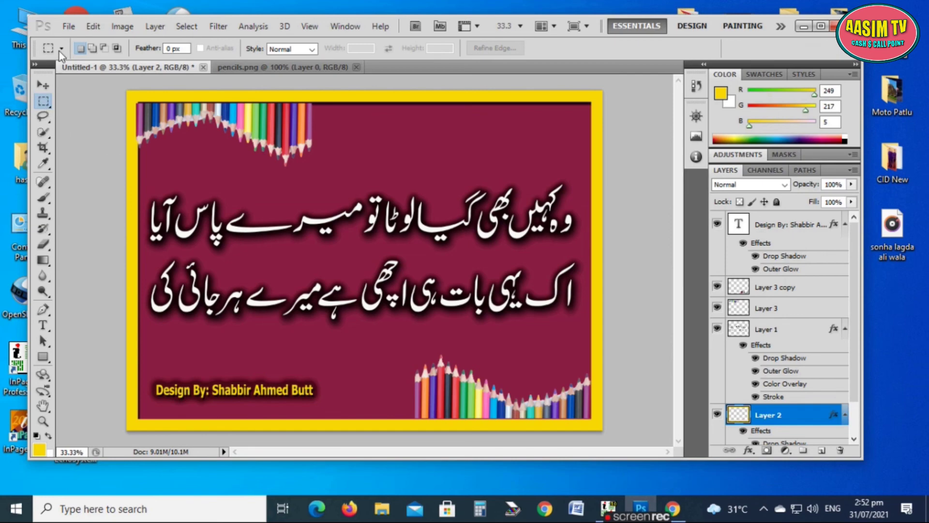
- Save a copy of the card to the Desktop as a JPEG named poetry, with quality 10 and Baseline ("Standard") format
left_click(68, 27)
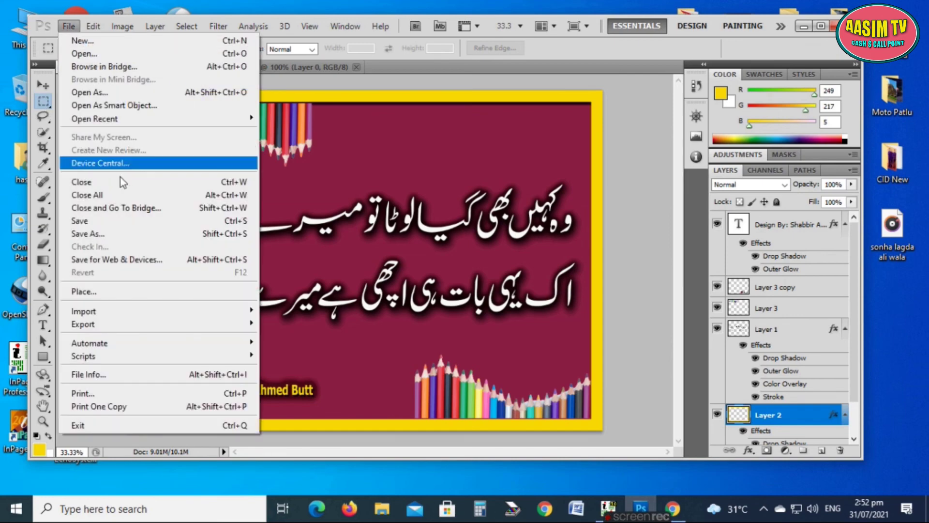
left_click(127, 232)
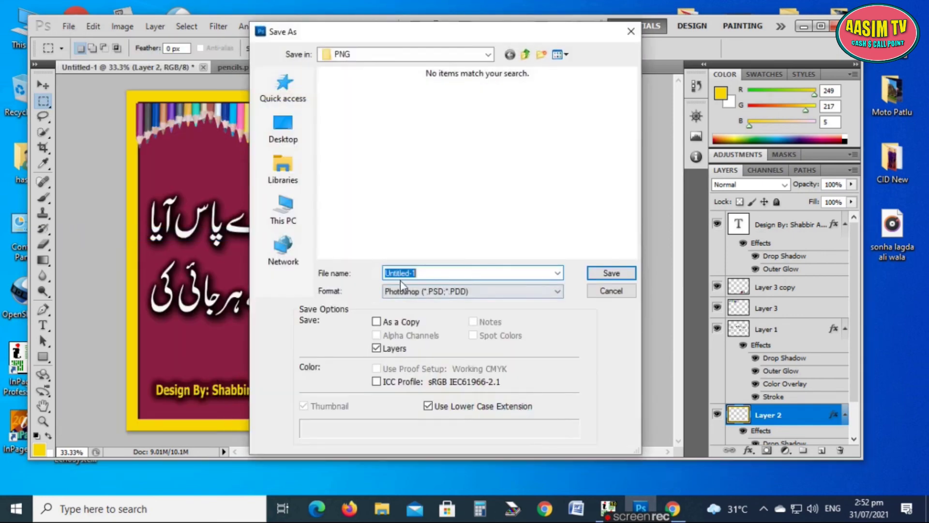
left_click(450, 290)
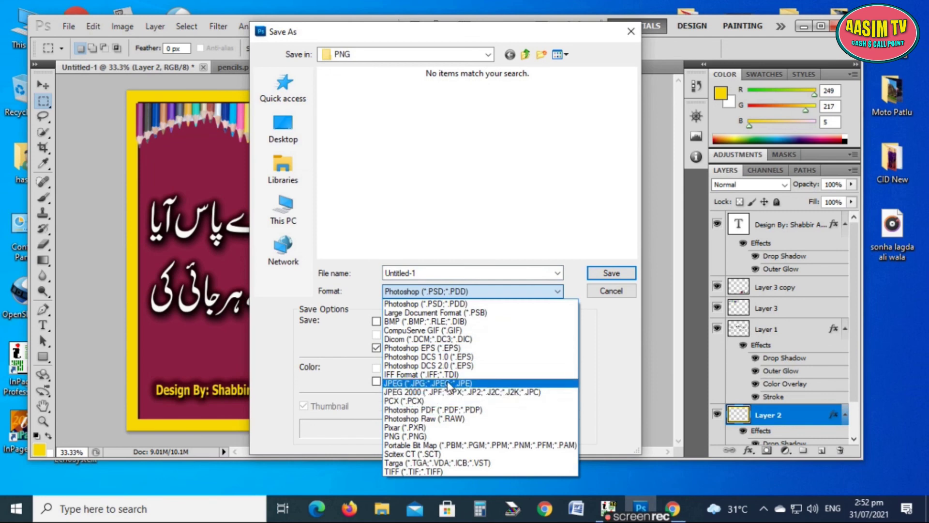
left_click(464, 382)
double_click(450, 274)
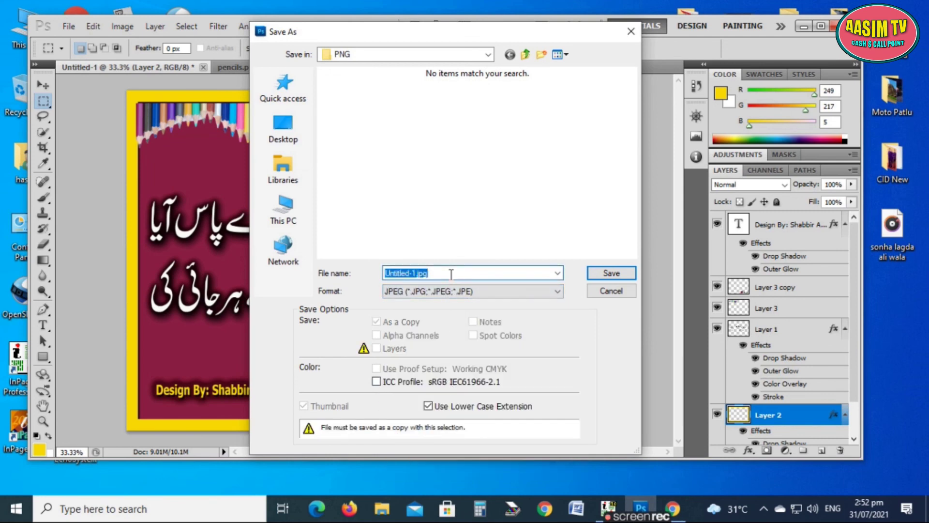
type("po")
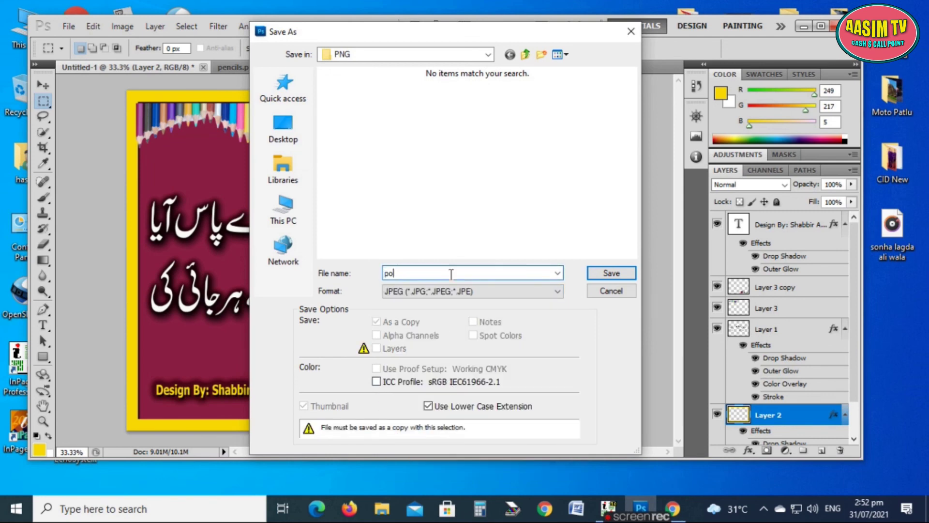
type("etry")
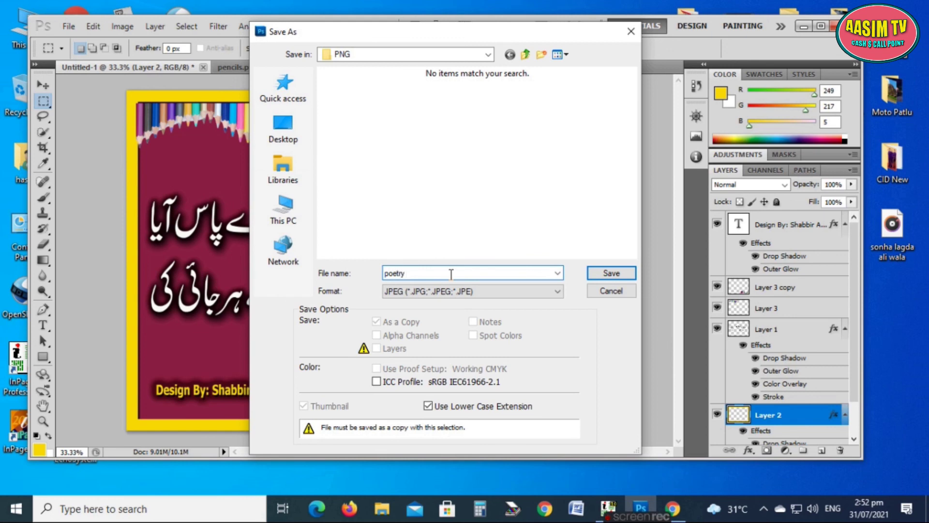
left_click(297, 135)
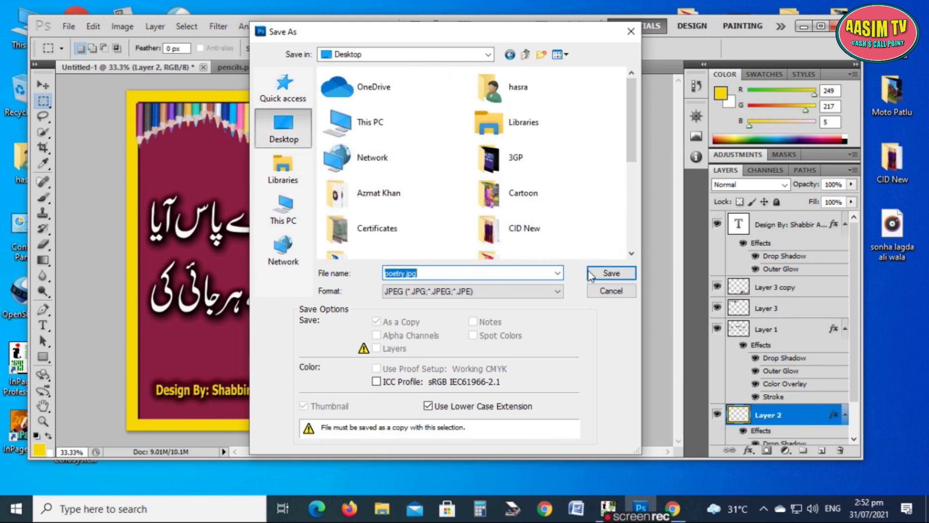
left_click(625, 278)
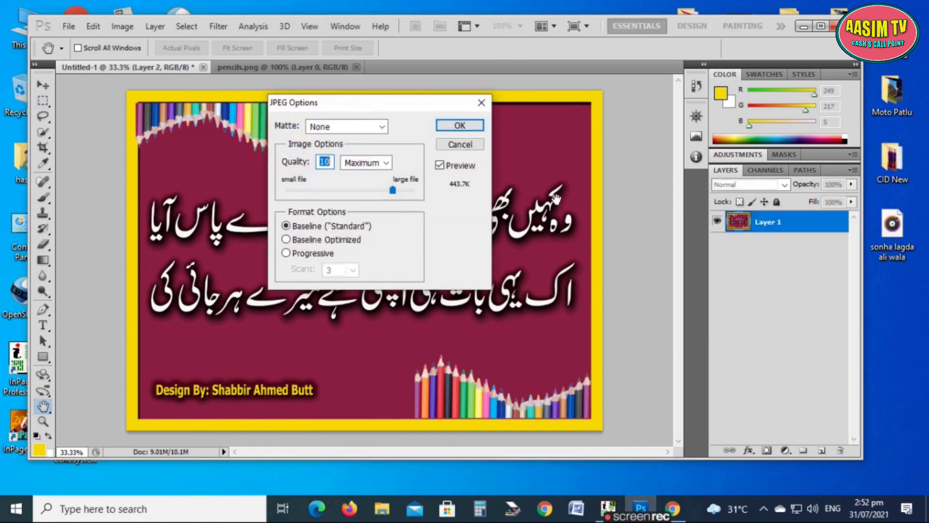
left_click(459, 126)
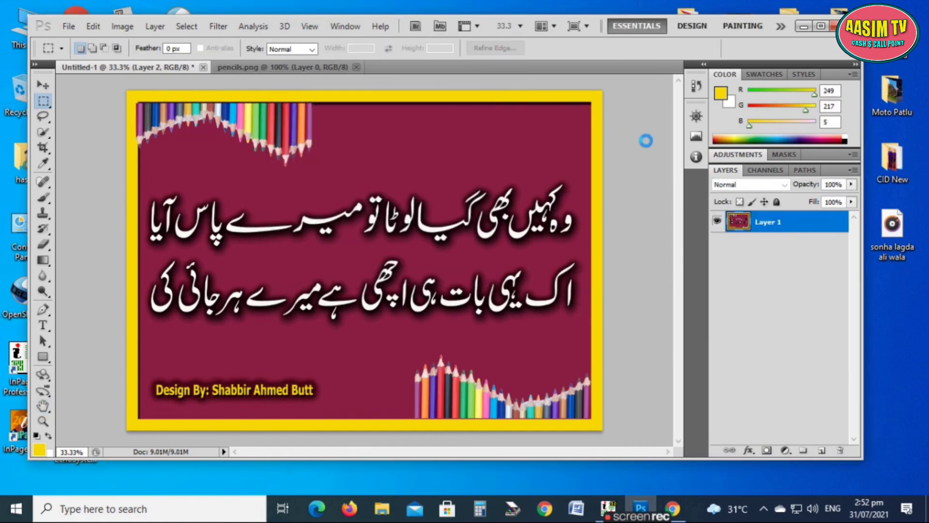
- Minimize Photoshop, view the exported poetry image from the desktop in Photos, and close the viewer
left_click(803, 26)
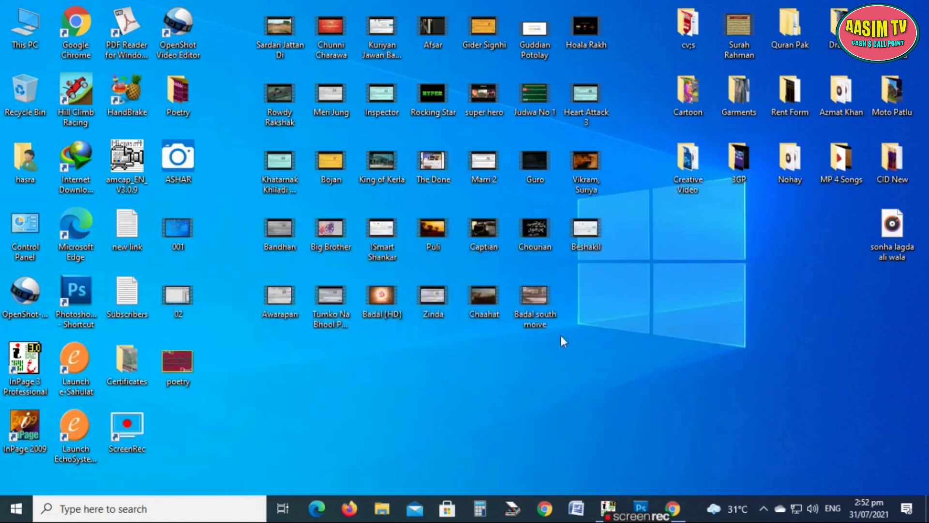
double_click(189, 368)
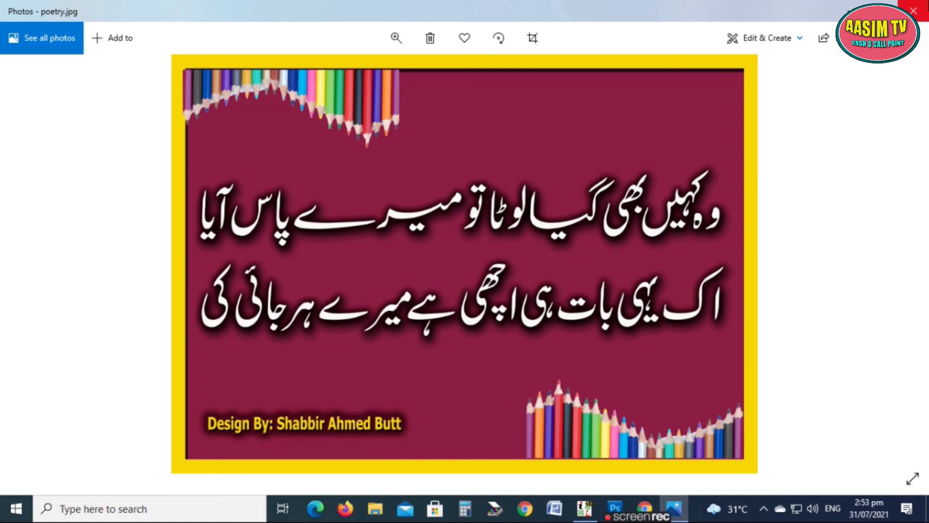
left_click(913, 11)
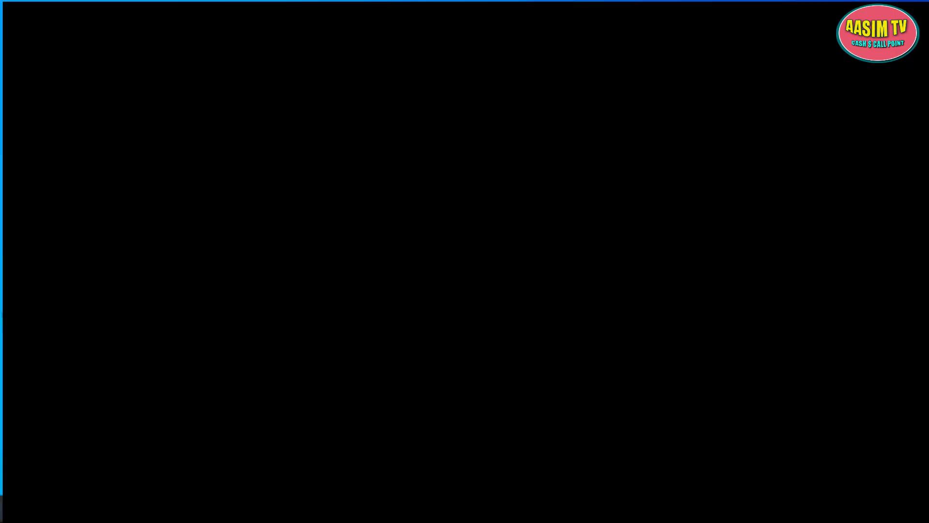